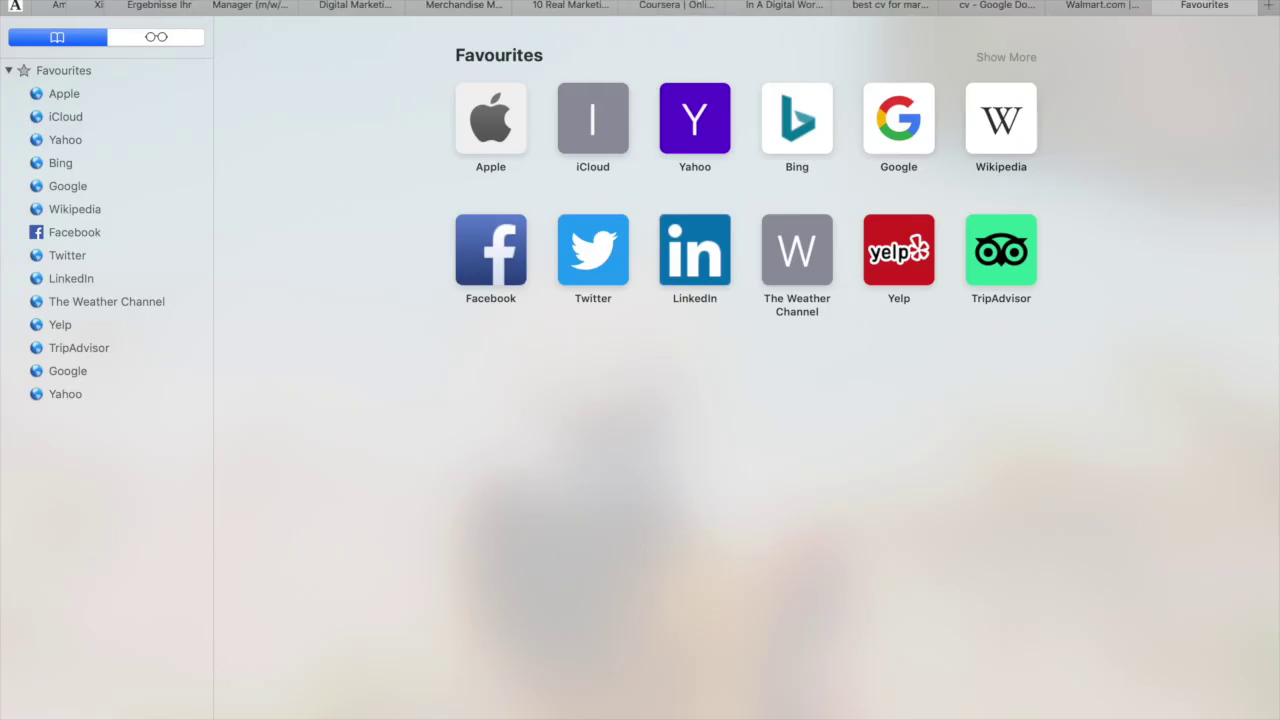
Step: Load eBay in the new tab, and open the Patio & Garden category on the Walmart site
{"action": "type", "text": "ebay"}
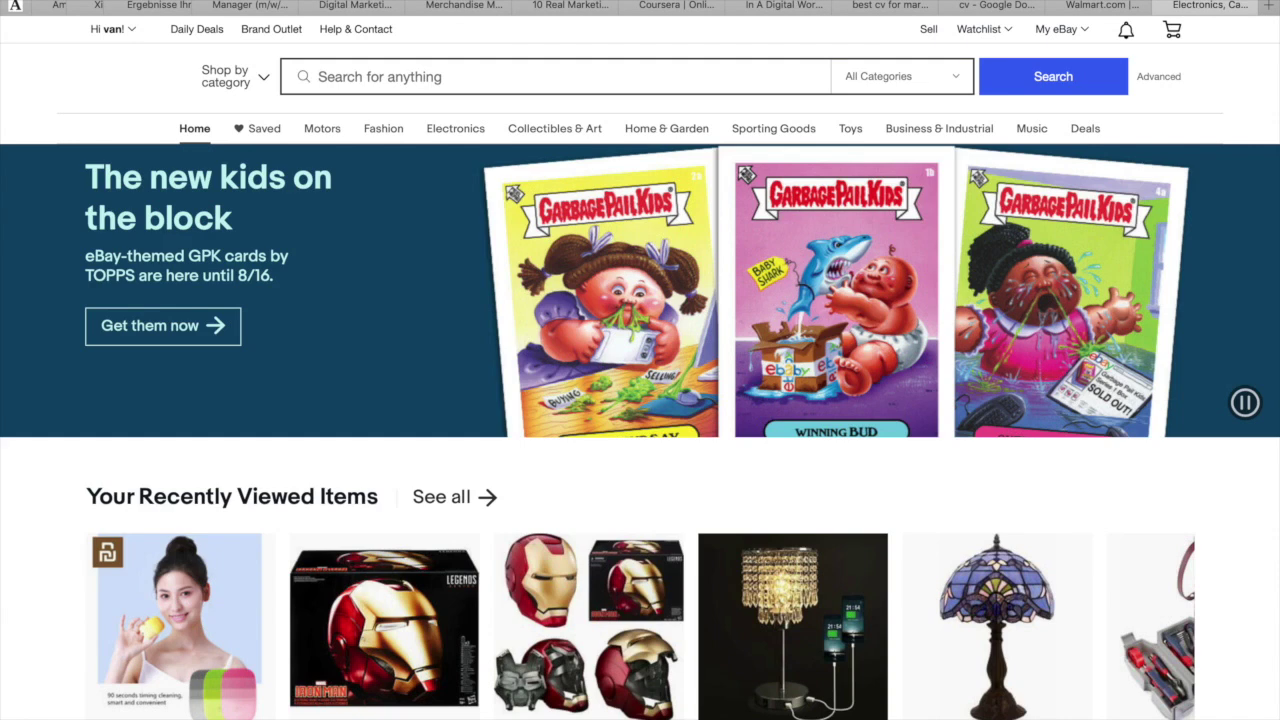
{"action": "left_click", "coordinate": [1100, 5]}
{"action": "scroll", "coordinate": [329, 260], "scroll_direction": "down", "scroll_amount": 4}
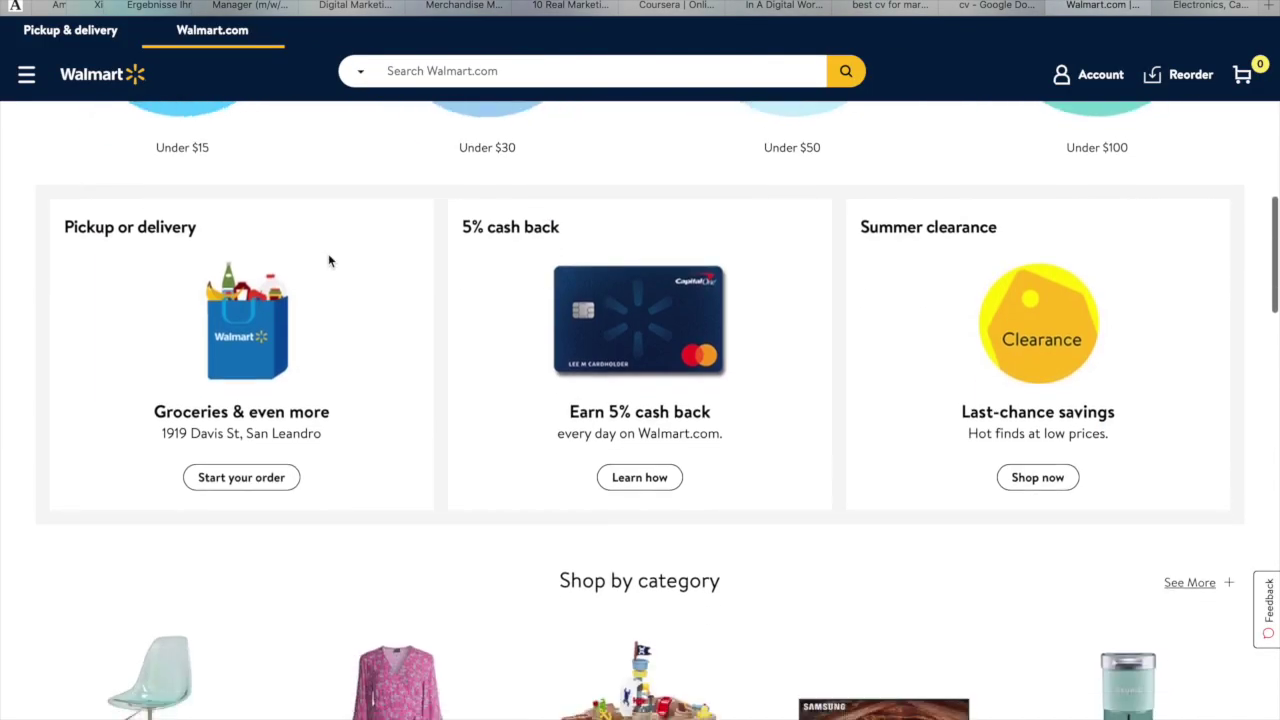
{"action": "scroll", "coordinate": [329, 260], "scroll_direction": "up", "scroll_amount": 3}
{"action": "scroll", "coordinate": [293, 360], "scroll_direction": "down", "scroll_amount": 8}
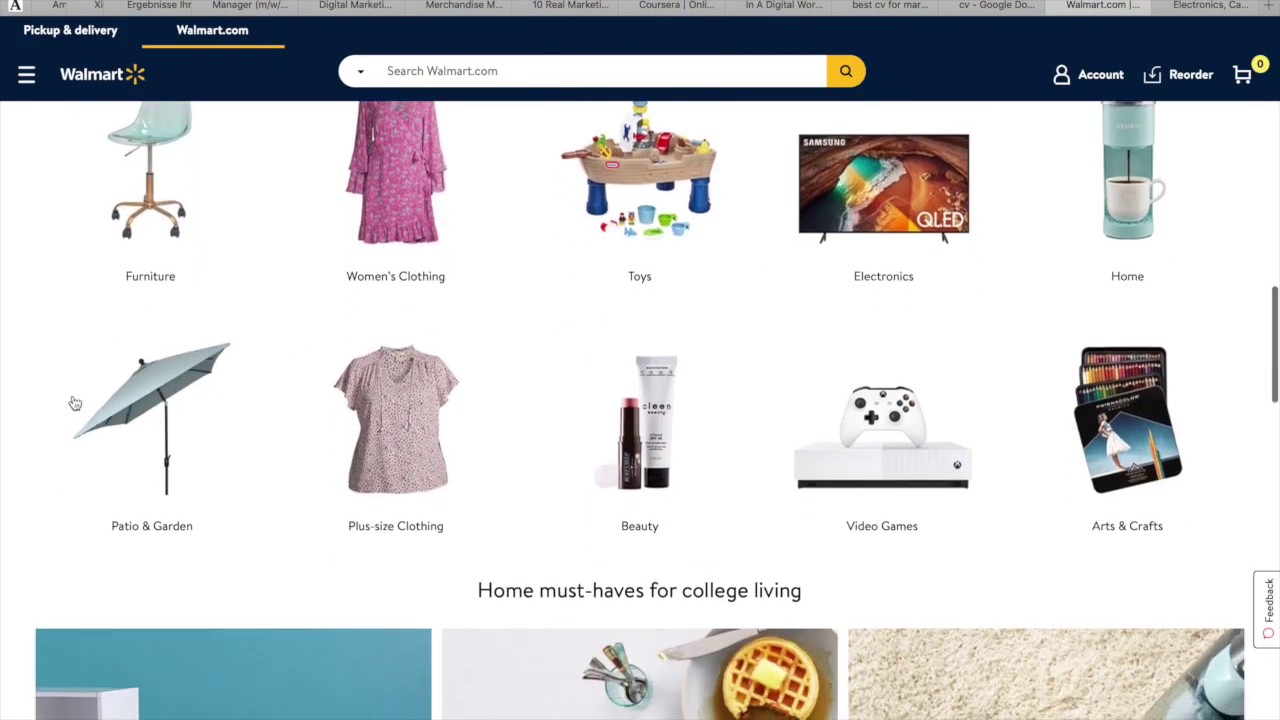
{"action": "scroll", "coordinate": [55, 466], "scroll_direction": "down", "scroll_amount": 1}
{"action": "left_click", "coordinate": [176, 340]}
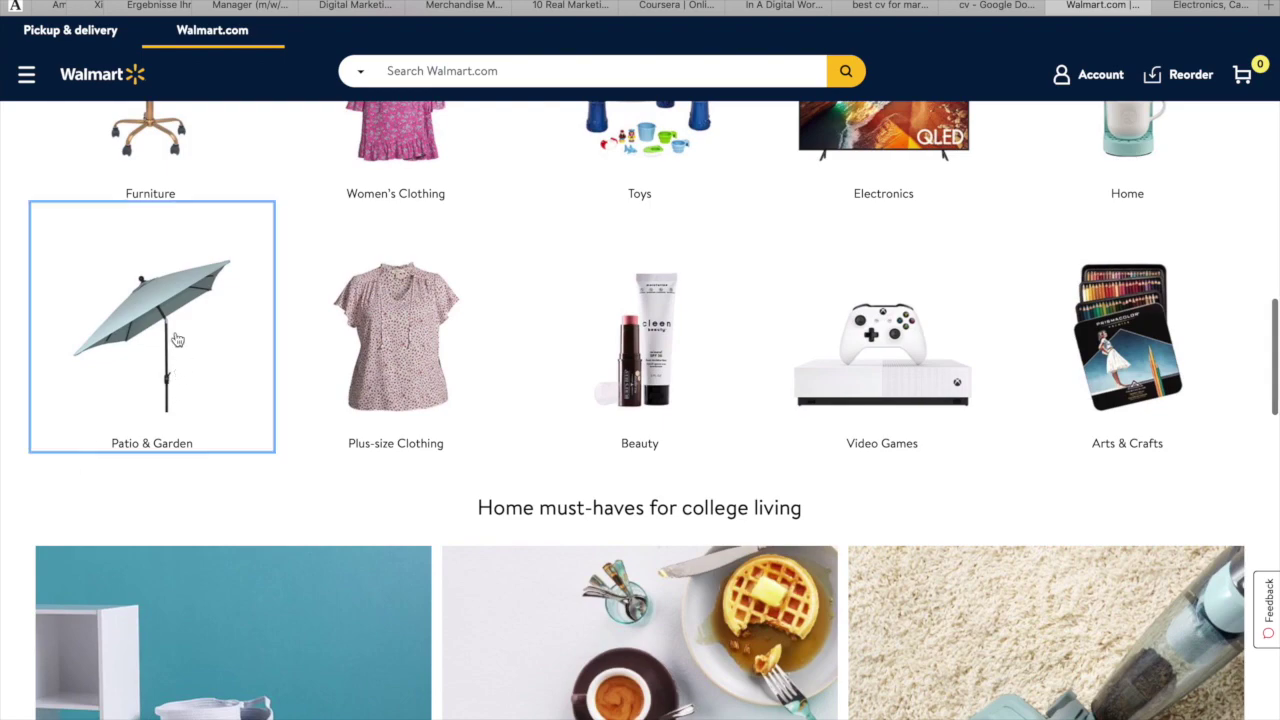
Step: Look through the Patio & Garden subcategories and open Birdhouses
{"action": "scroll", "coordinate": [176, 340], "scroll_direction": "down", "scroll_amount": 12}
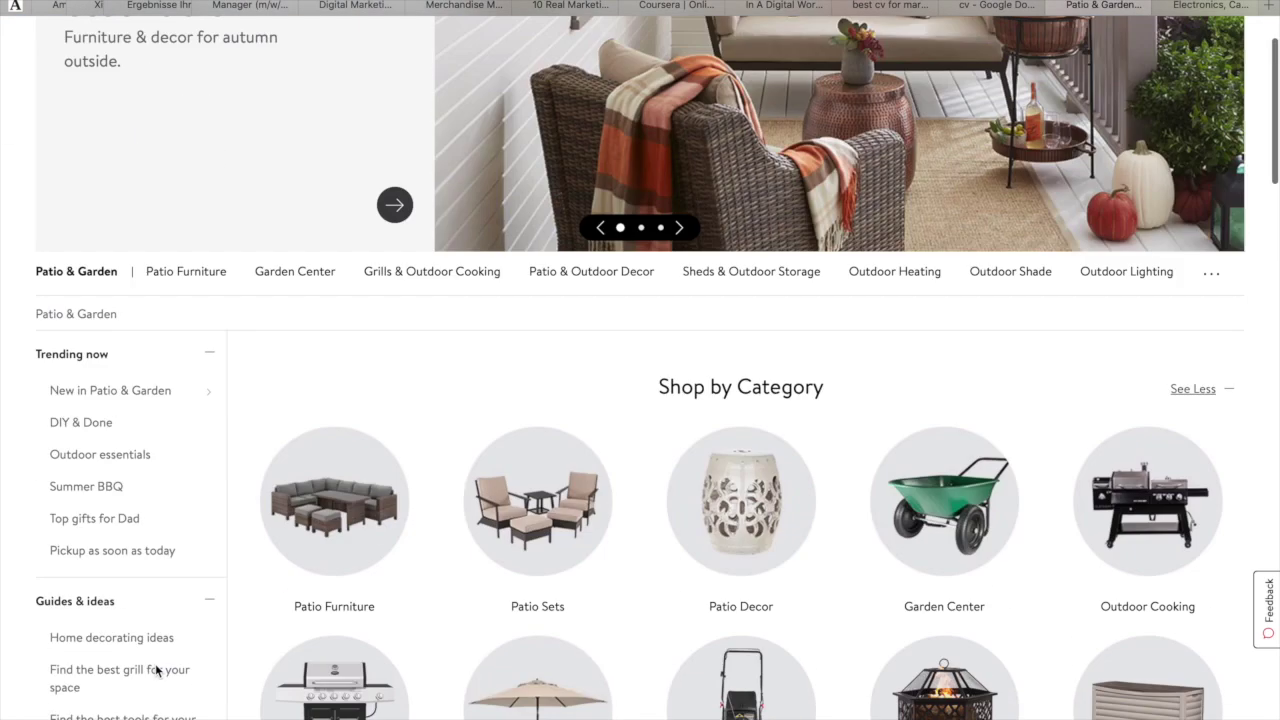
{"action": "scroll", "coordinate": [257, 520], "scroll_direction": "down", "scroll_amount": 10}
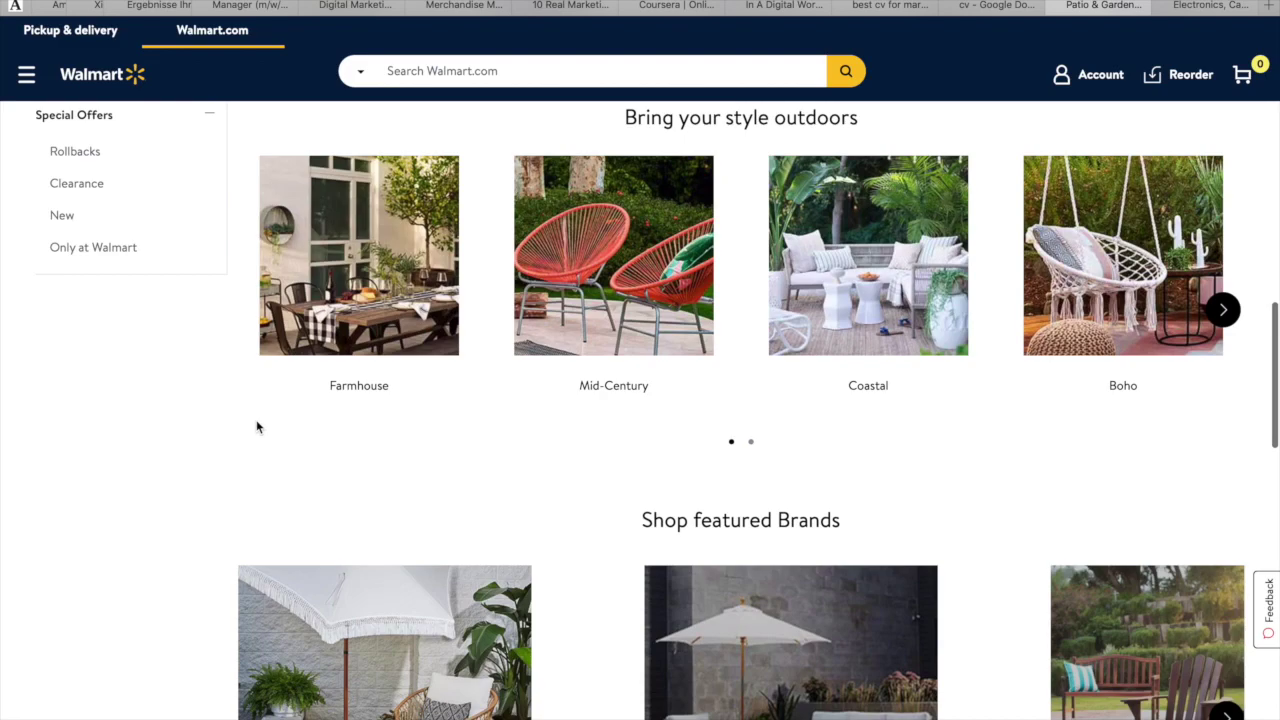
{"action": "scroll", "coordinate": [161, 523], "scroll_direction": "down", "scroll_amount": 3}
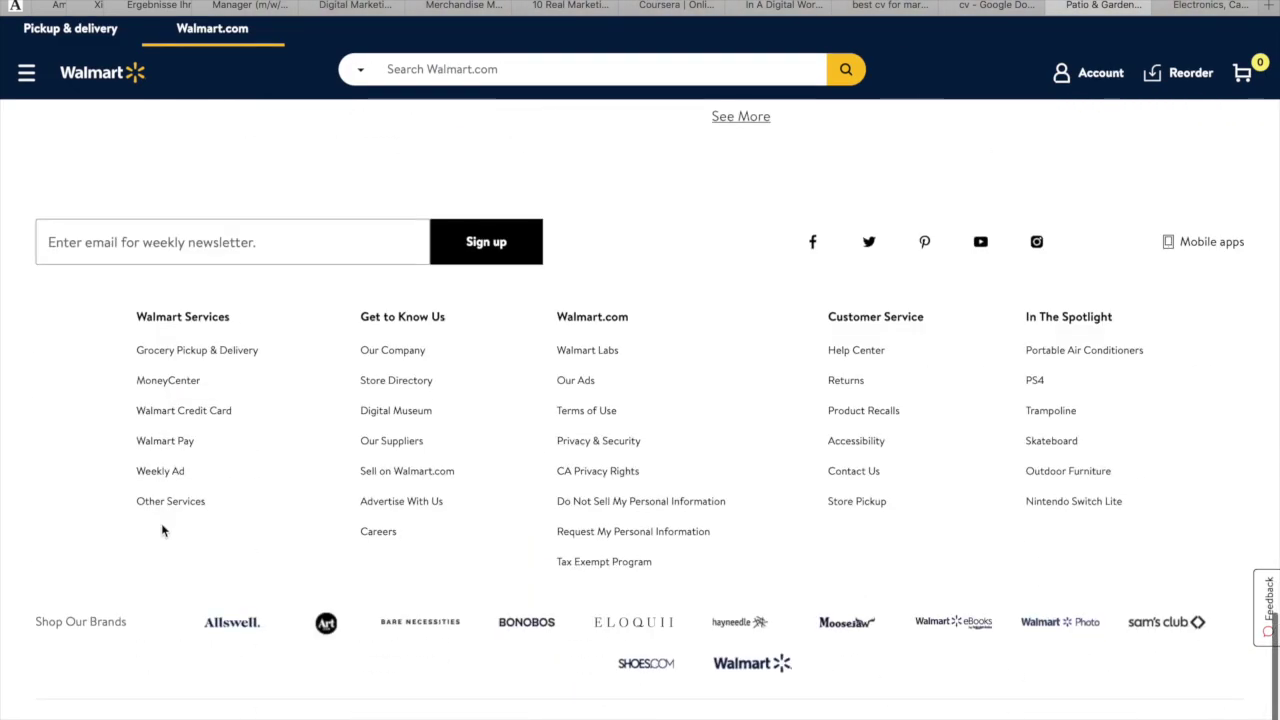
{"action": "scroll", "coordinate": [161, 523], "scroll_direction": "up", "scroll_amount": 12}
{"action": "scroll", "coordinate": [445, 500], "scroll_direction": "up", "scroll_amount": 6}
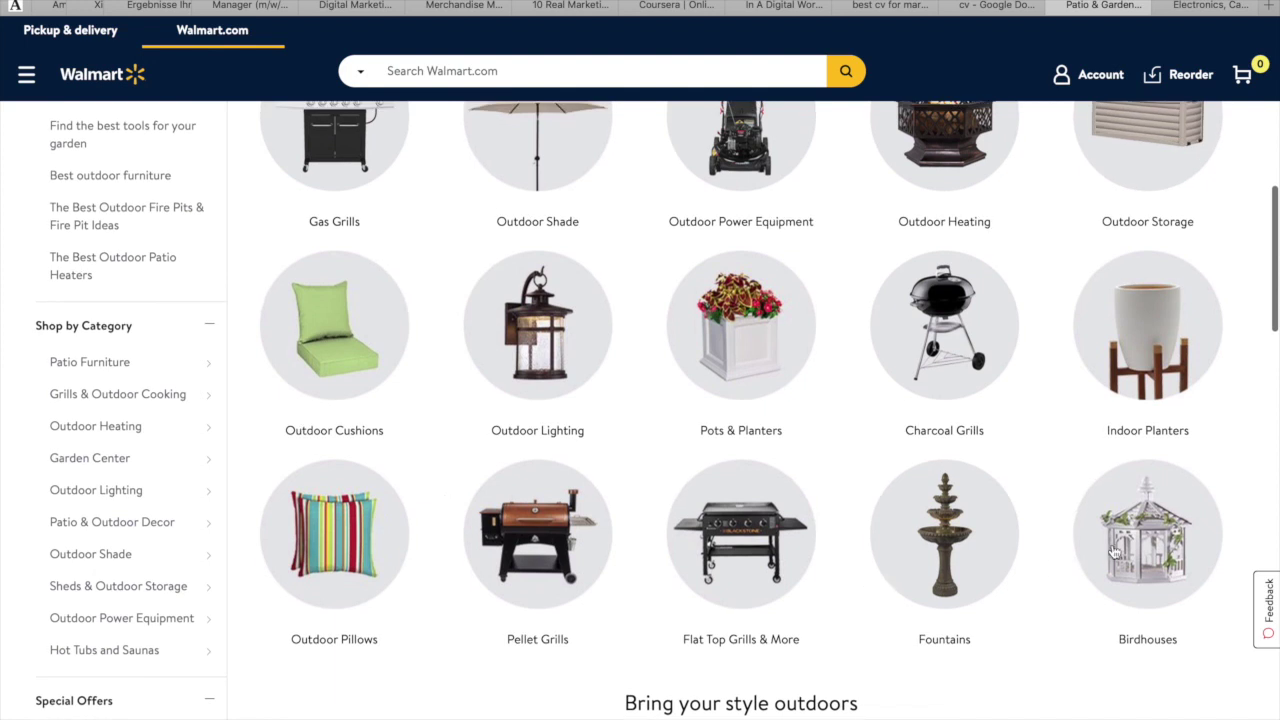
{"action": "scroll", "coordinate": [1122, 548], "scroll_direction": "up", "scroll_amount": 1}
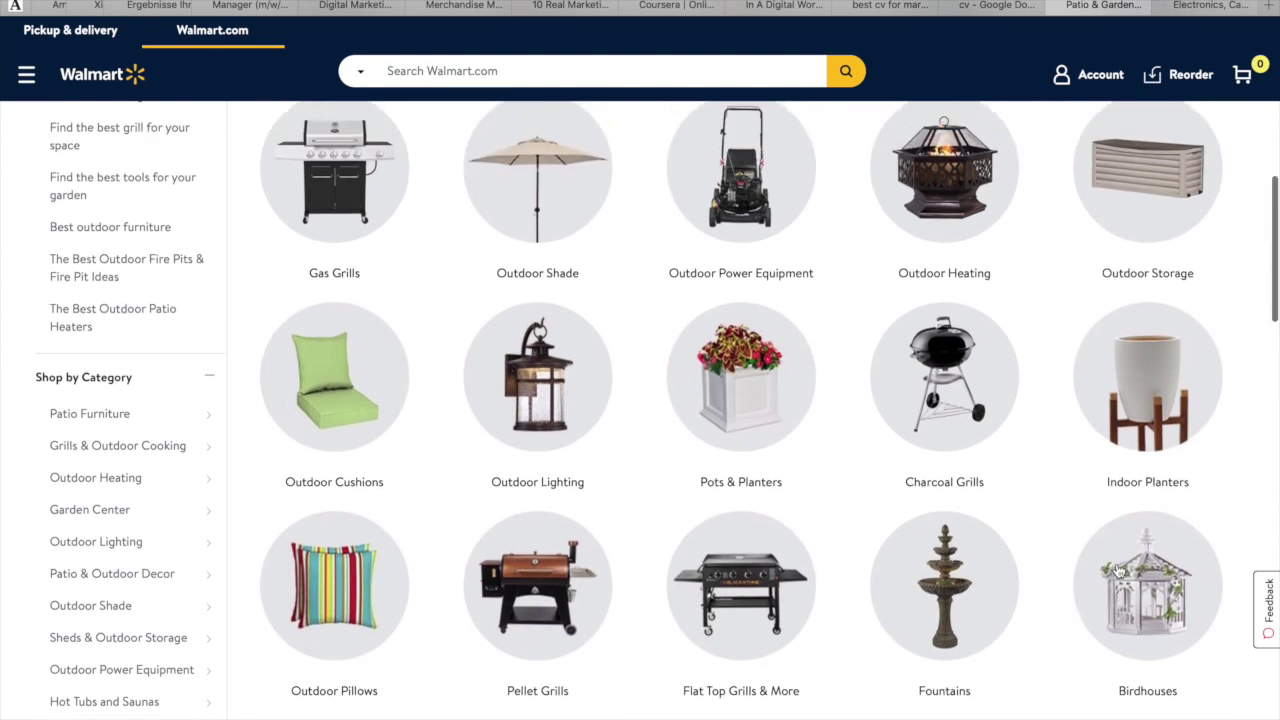
{"action": "left_click", "coordinate": [1118, 575]}
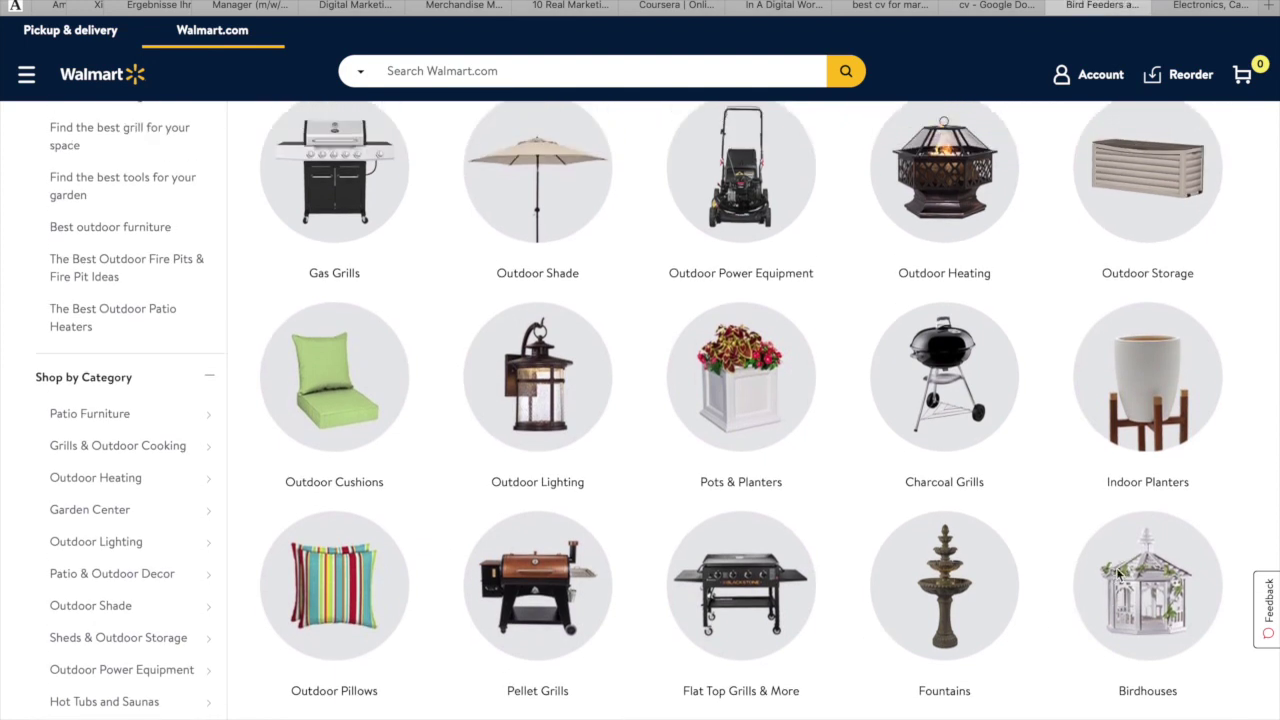
Step: Browse the bird product listings and try to open the Perky-Pet 12 oz Elegant Copper Glass Hummingbird Feeder
{"action": "scroll", "coordinate": [820, 572], "scroll_direction": "down", "scroll_amount": 2}
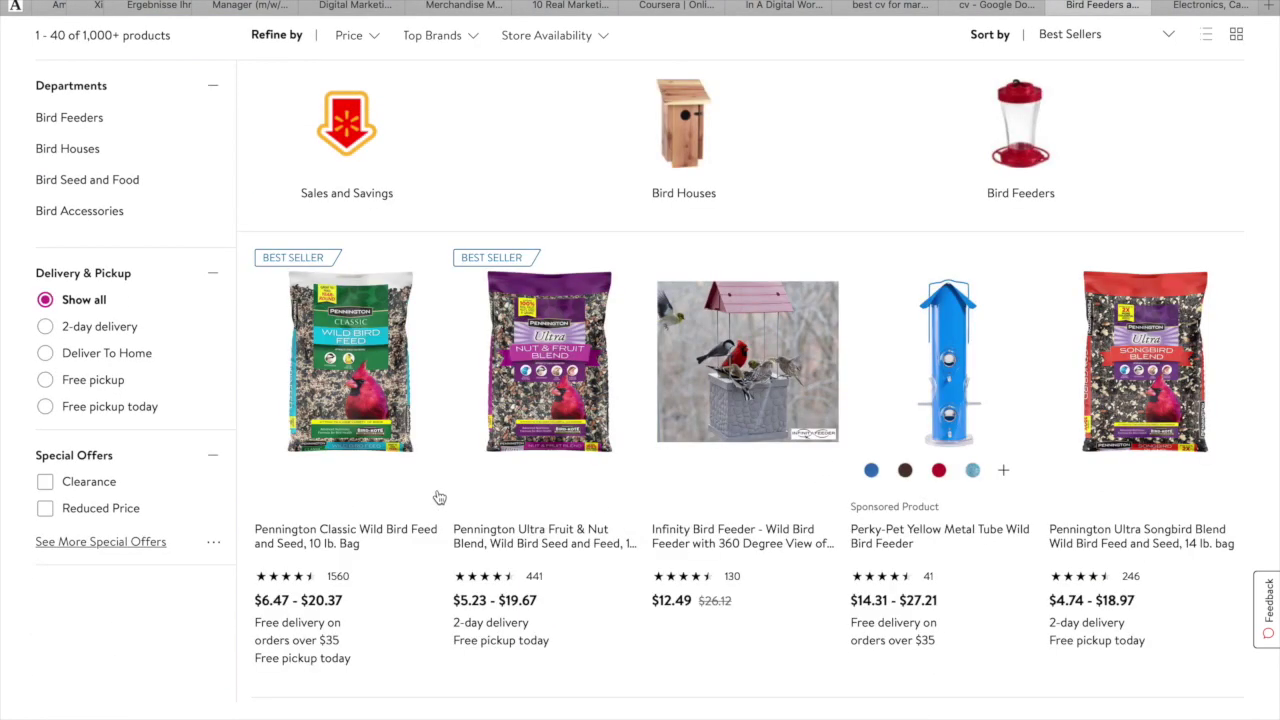
{"action": "scroll", "coordinate": [366, 514], "scroll_direction": "down", "scroll_amount": 3}
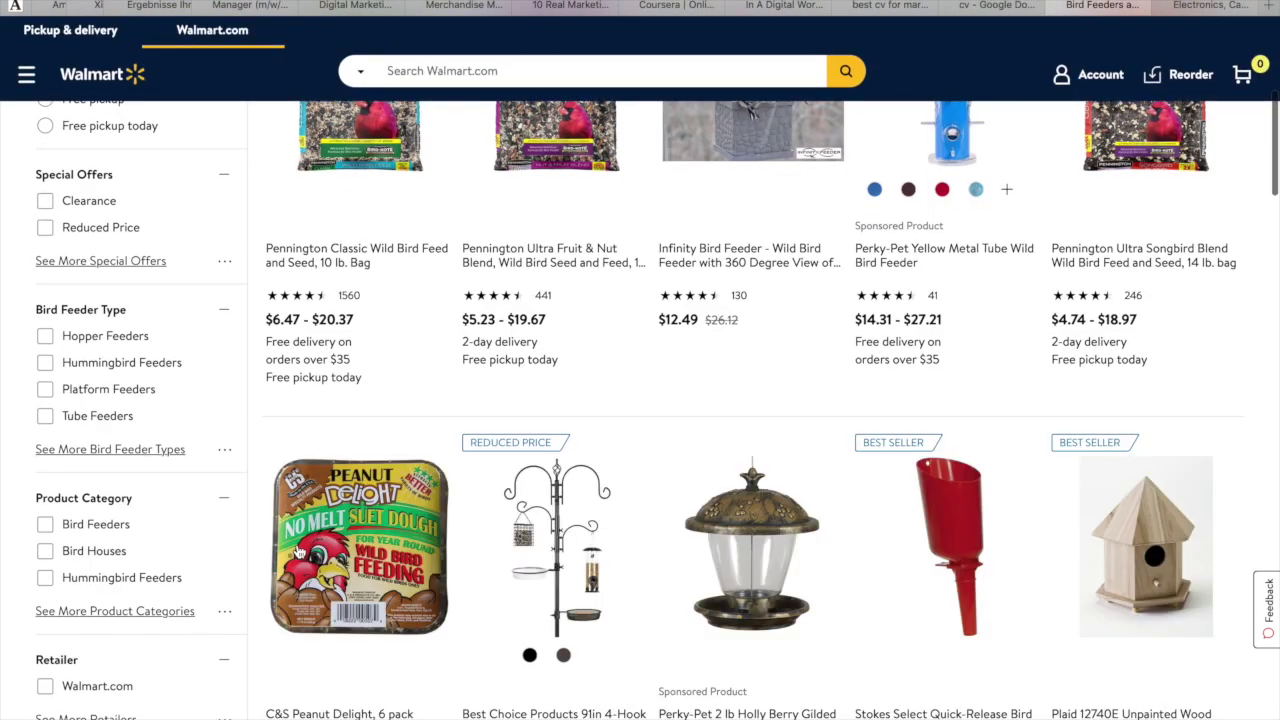
{"action": "scroll", "coordinate": [283, 627], "scroll_direction": "down", "scroll_amount": 3}
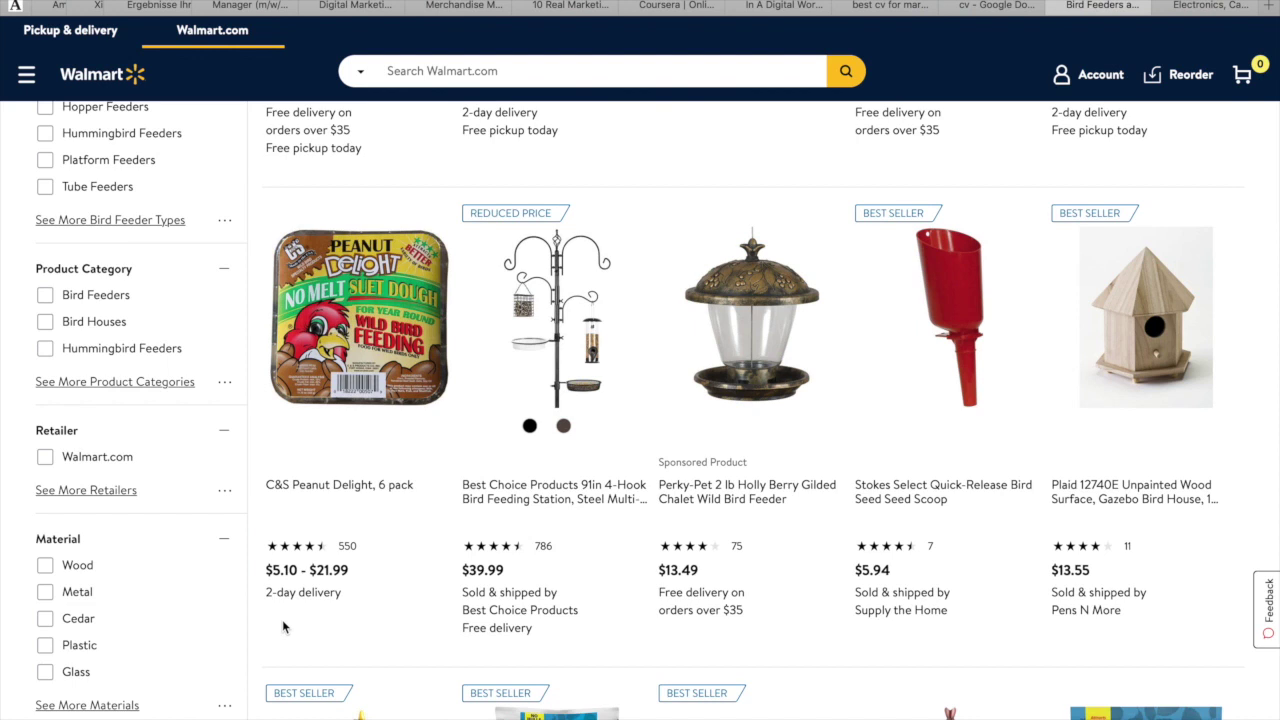
{"action": "scroll", "coordinate": [283, 627], "scroll_direction": "down", "scroll_amount": 3}
{"action": "scroll", "coordinate": [291, 573], "scroll_direction": "down", "scroll_amount": 3}
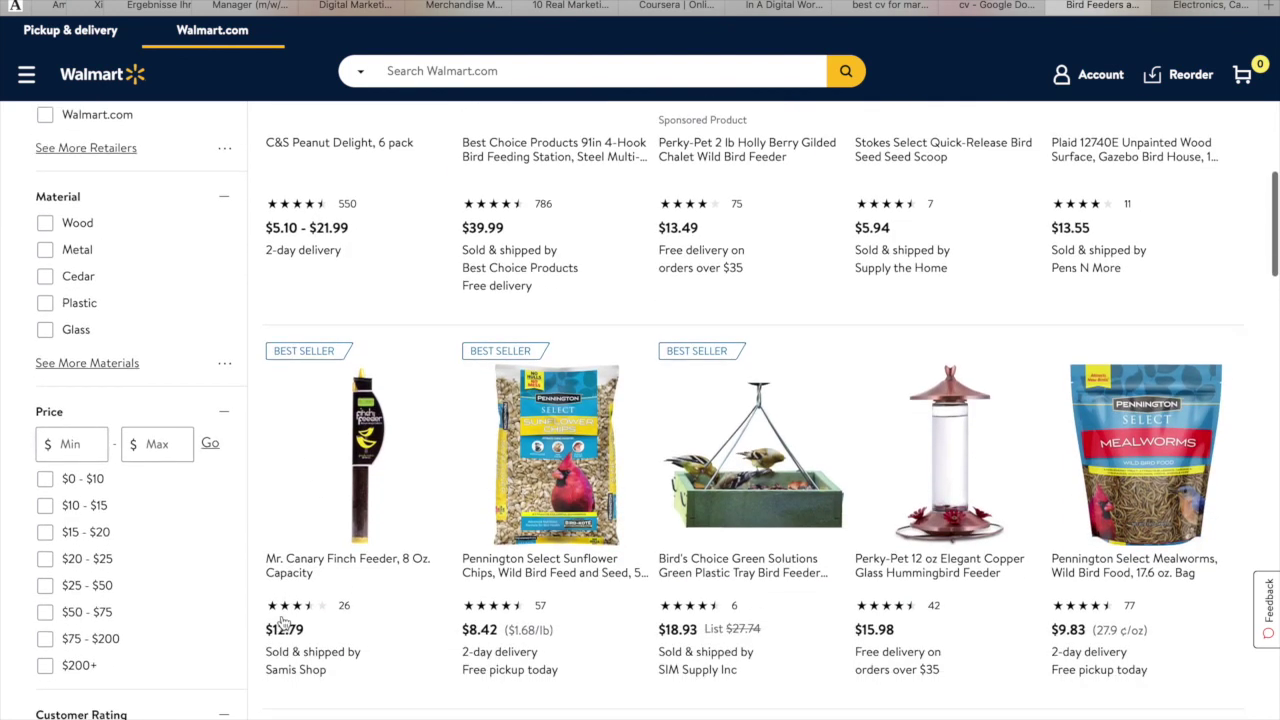
{"action": "scroll", "coordinate": [283, 623], "scroll_direction": "down", "scroll_amount": 1}
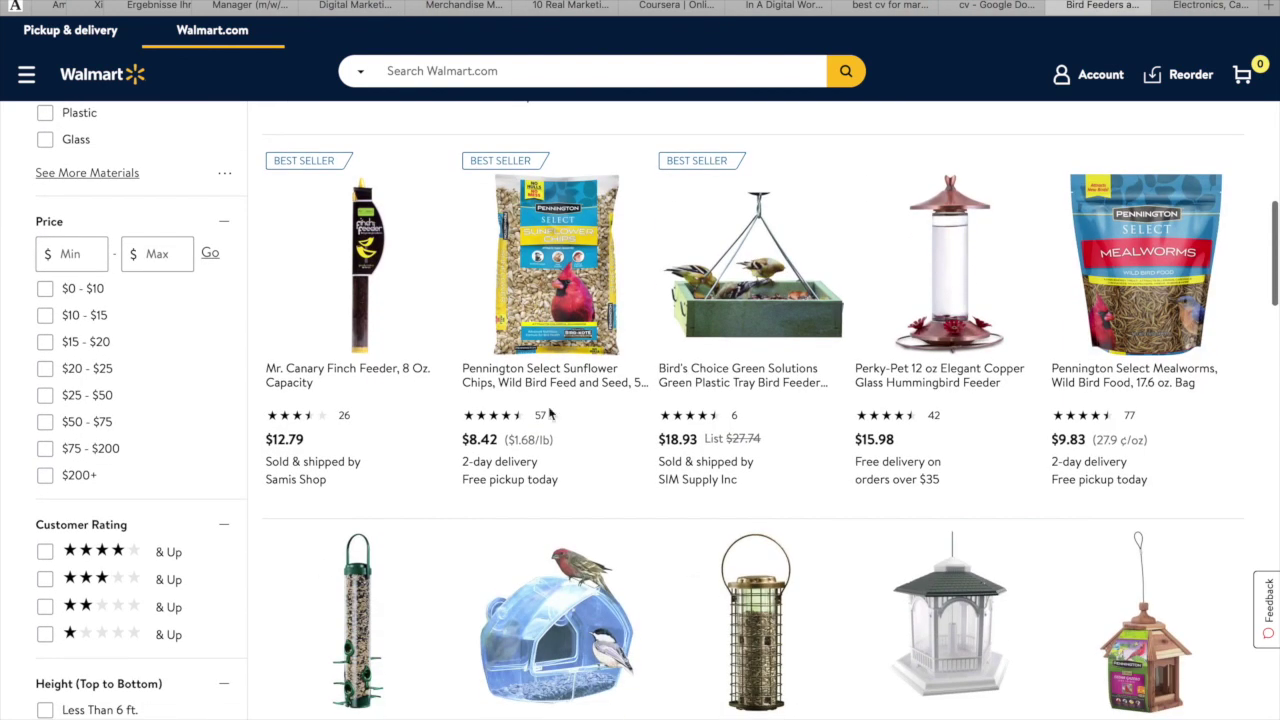
{"action": "scroll", "coordinate": [890, 385], "scroll_direction": "down", "scroll_amount": 3}
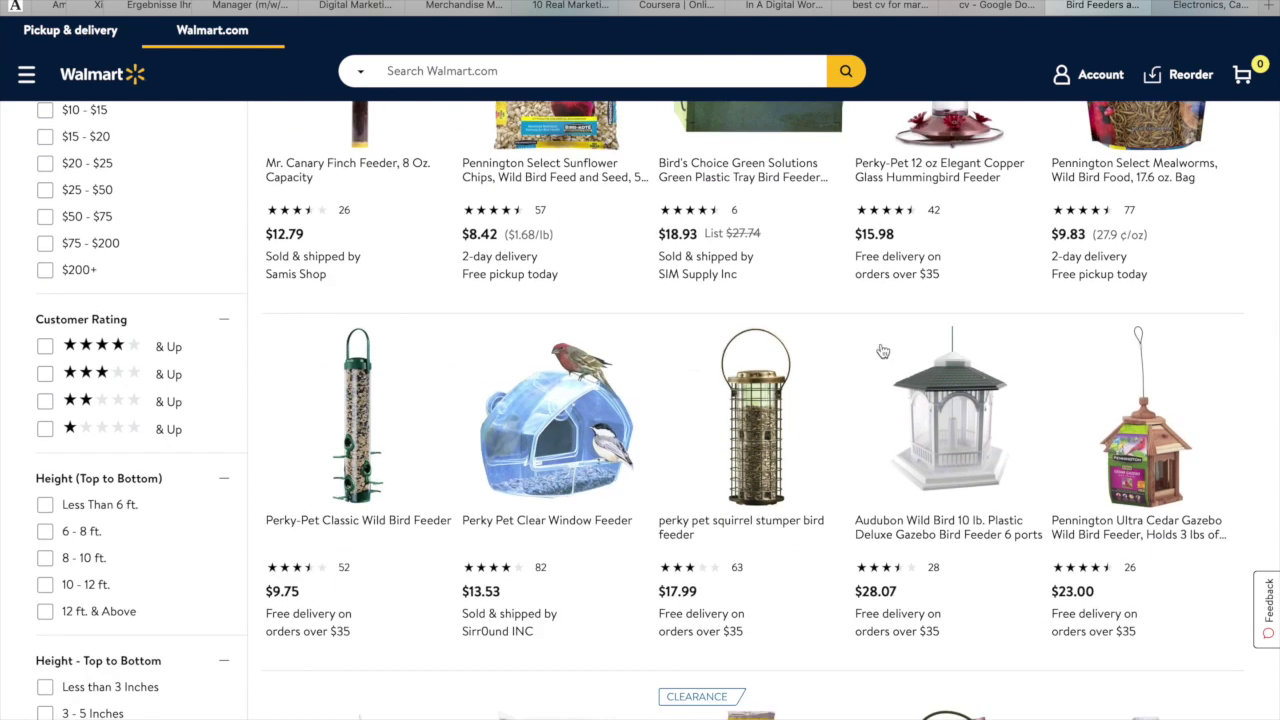
{"action": "scroll", "coordinate": [883, 351], "scroll_direction": "up", "scroll_amount": 2}
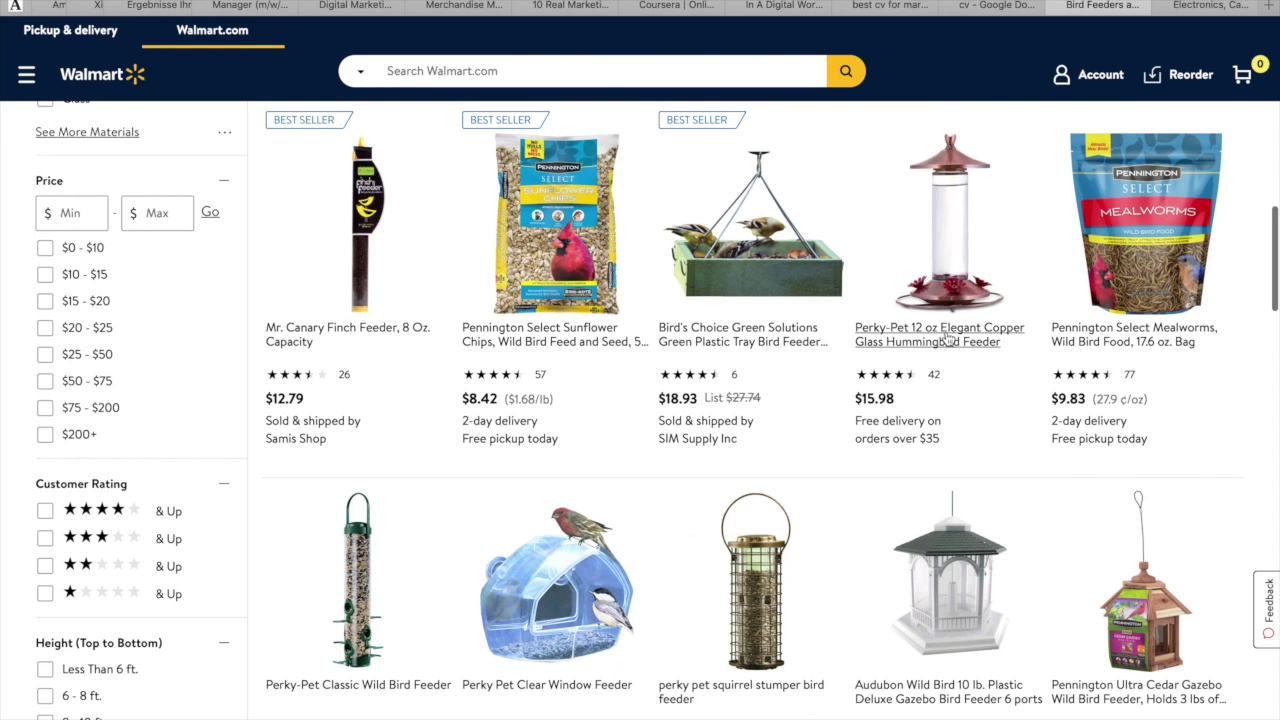
{"action": "left_click", "coordinate": [947, 340]}
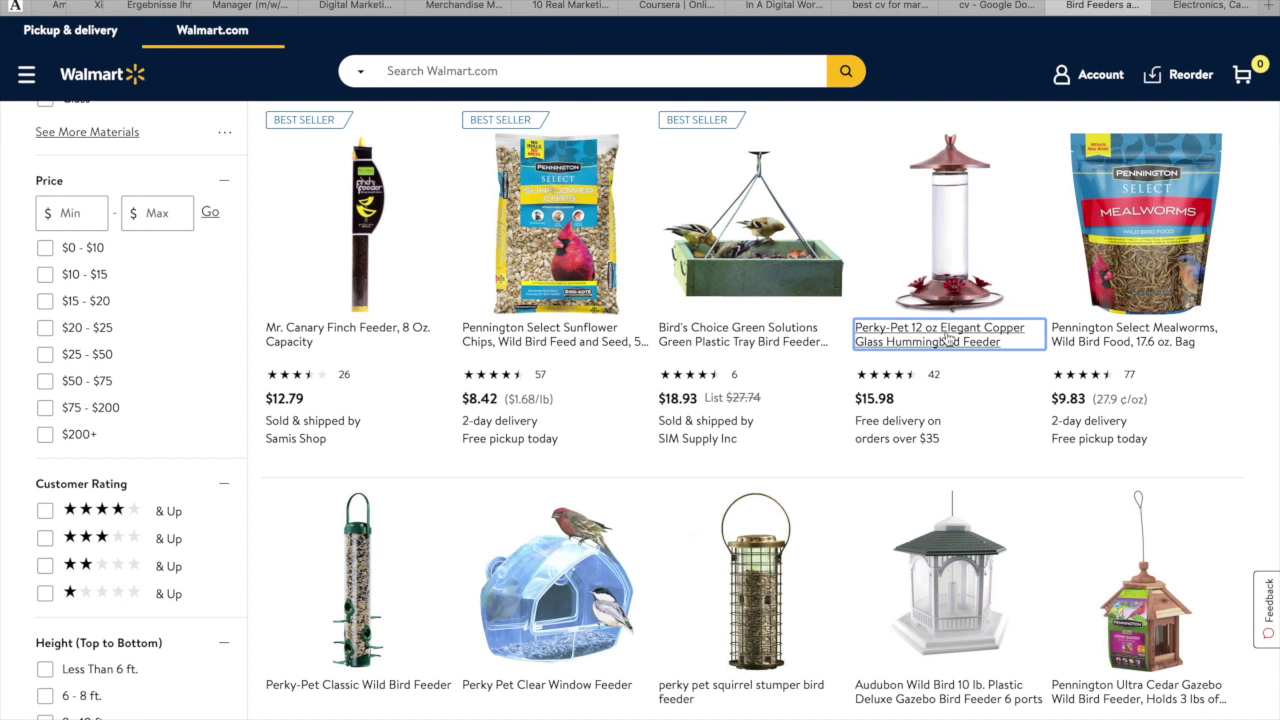
Step: Examine the other bird feeders and seed products further down the category listing
{"action": "scroll", "coordinate": [900, 296], "scroll_direction": "up", "scroll_amount": 1}
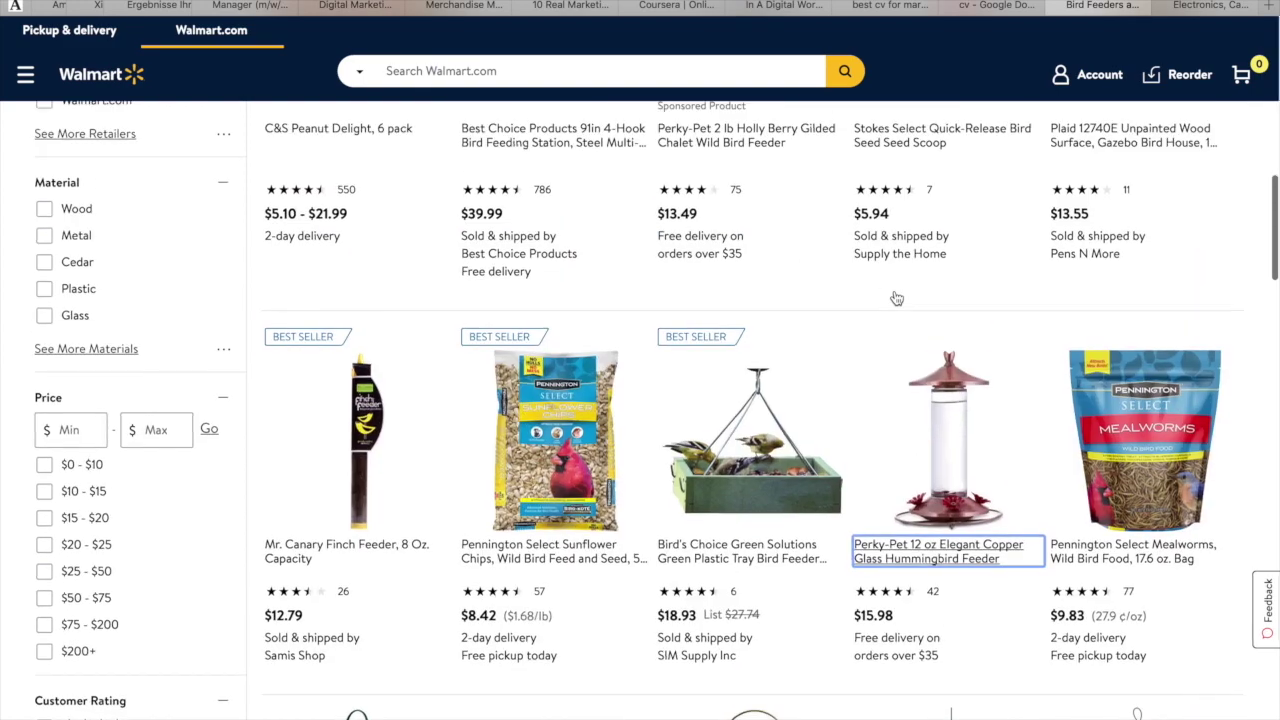
{"action": "scroll", "coordinate": [890, 320], "scroll_direction": "down", "scroll_amount": 10}
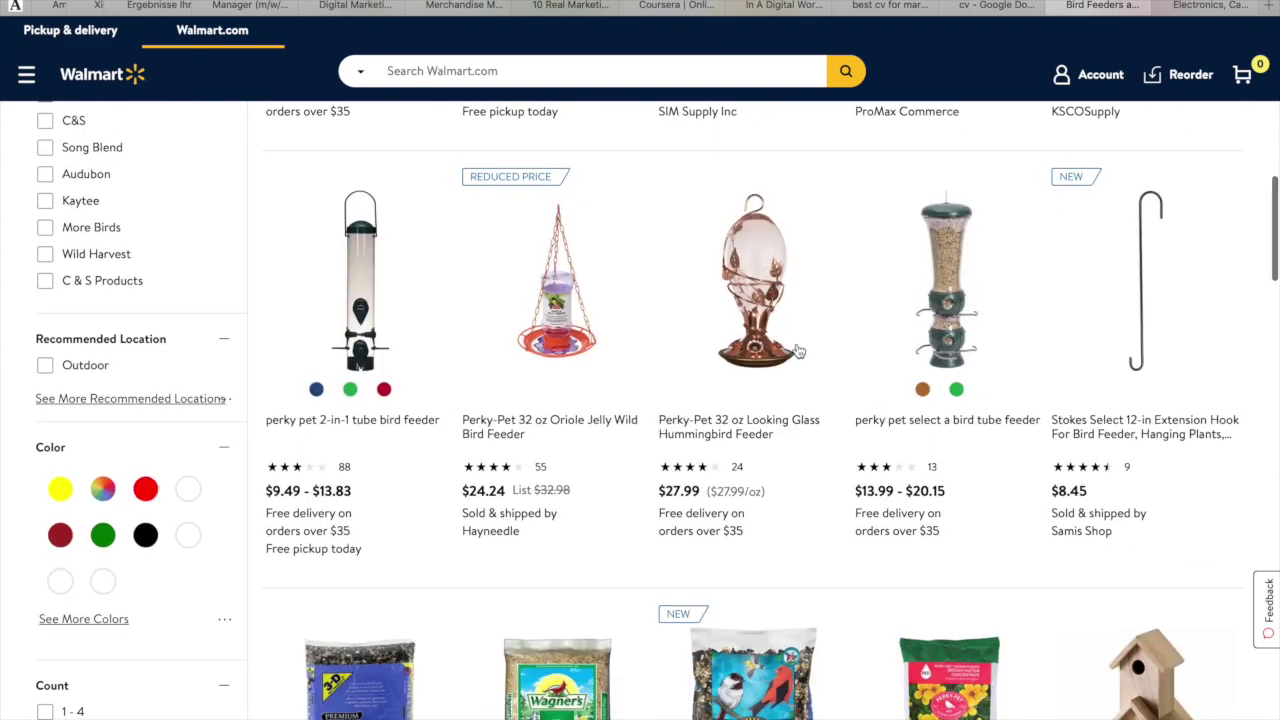
{"action": "scroll", "coordinate": [648, 523], "scroll_direction": "down", "scroll_amount": 6}
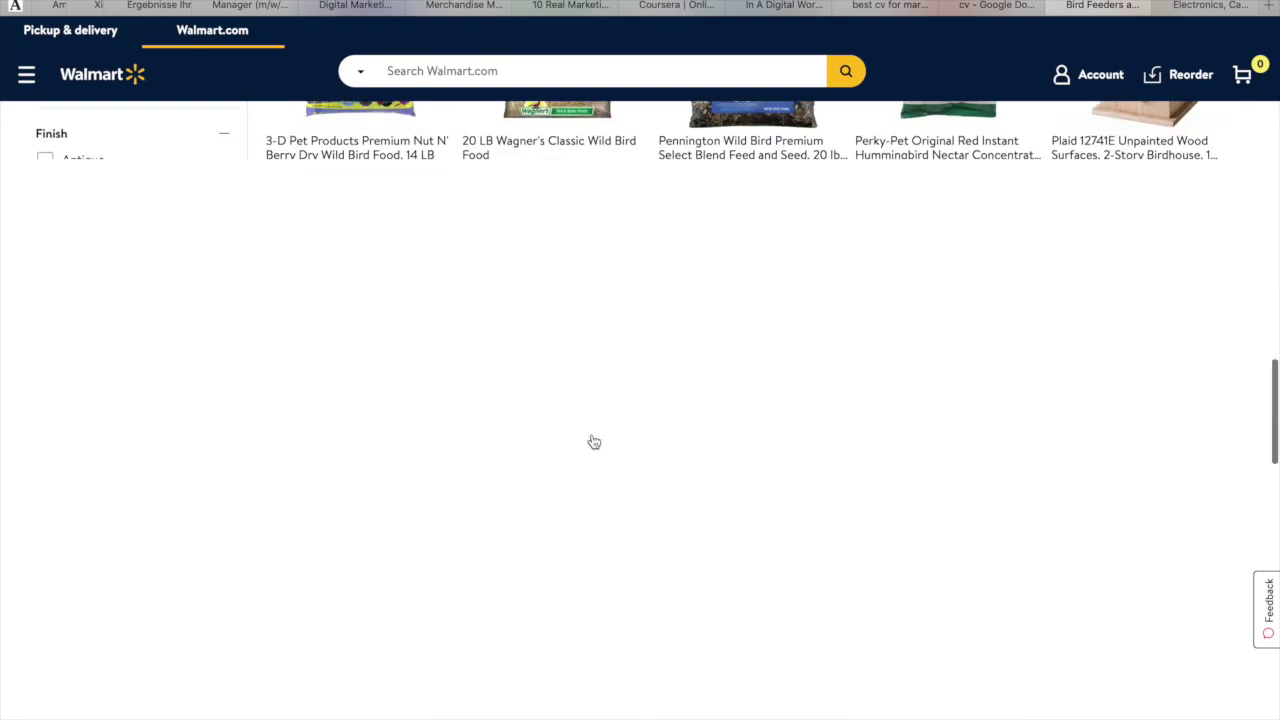
{"action": "scroll", "coordinate": [591, 440], "scroll_direction": "up", "scroll_amount": 2}
{"action": "scroll", "coordinate": [320, 404], "scroll_direction": "up", "scroll_amount": 2}
{"action": "scroll", "coordinate": [317, 447], "scroll_direction": "down", "scroll_amount": 5}
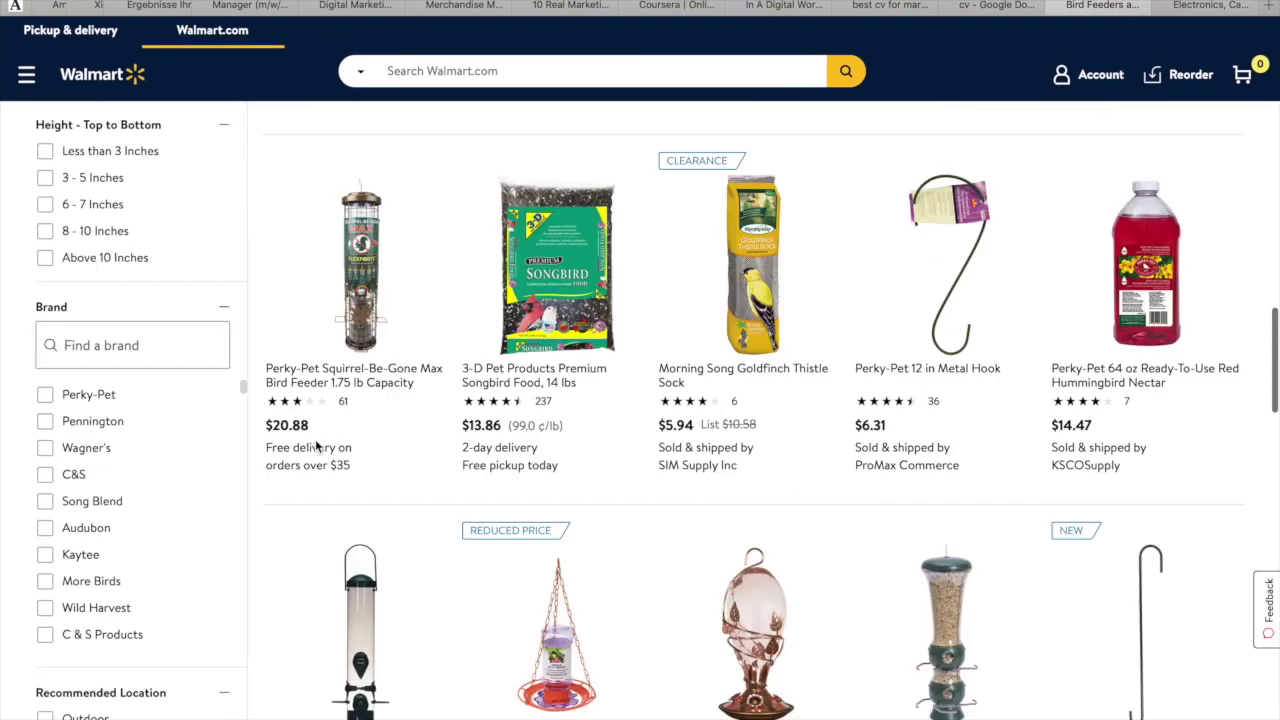
{"action": "scroll", "coordinate": [590, 249], "scroll_direction": "up", "scroll_amount": 4}
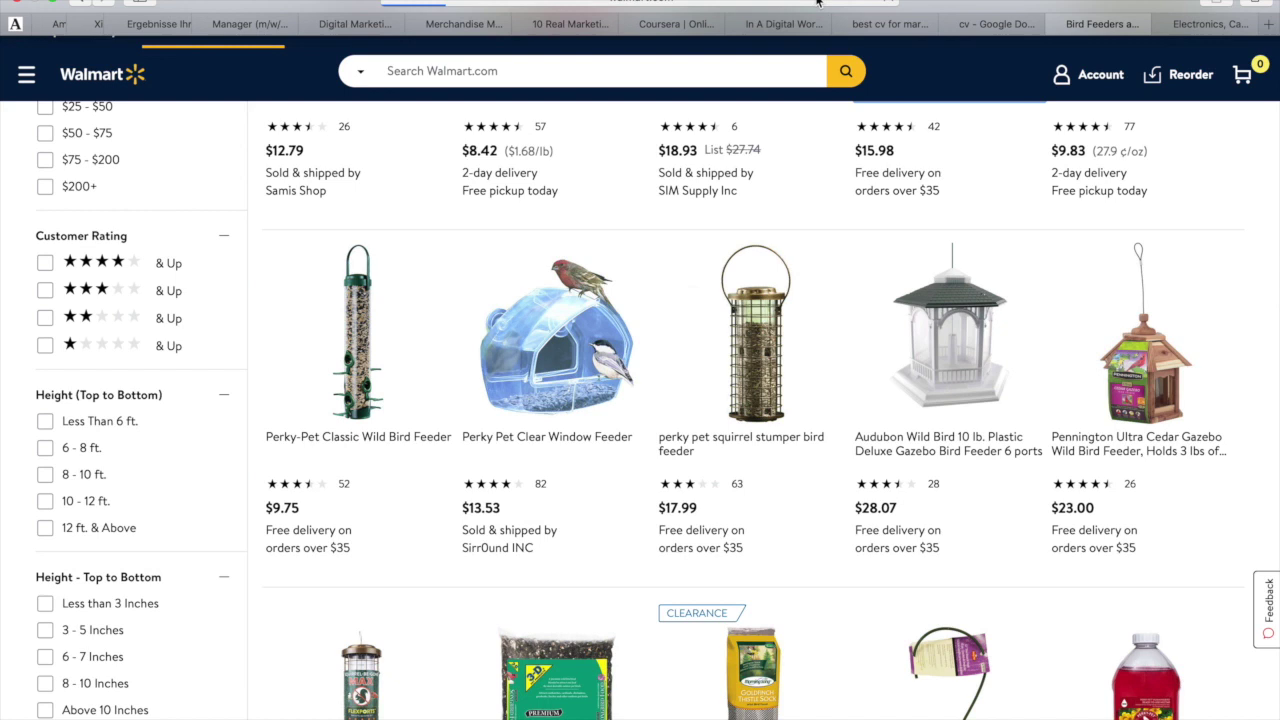
{"action": "left_click", "coordinate": [817, 3]}
{"action": "key", "text": "Escape"}
Step: Open the product page of the Infinity Bird Feeder with 360 Degree View near the start of the listing
{"action": "scroll", "coordinate": [677, 305], "scroll_direction": "down", "scroll_amount": 3}
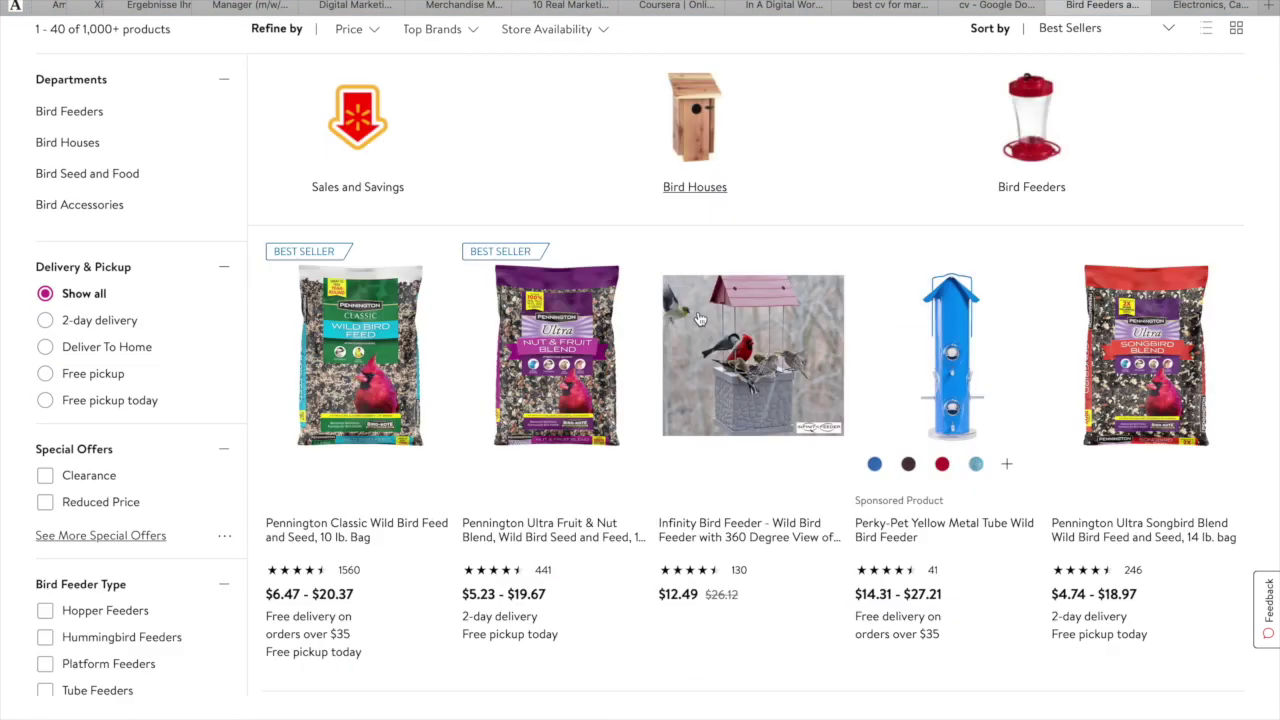
{"action": "scroll", "coordinate": [660, 330], "scroll_direction": "down", "scroll_amount": 3}
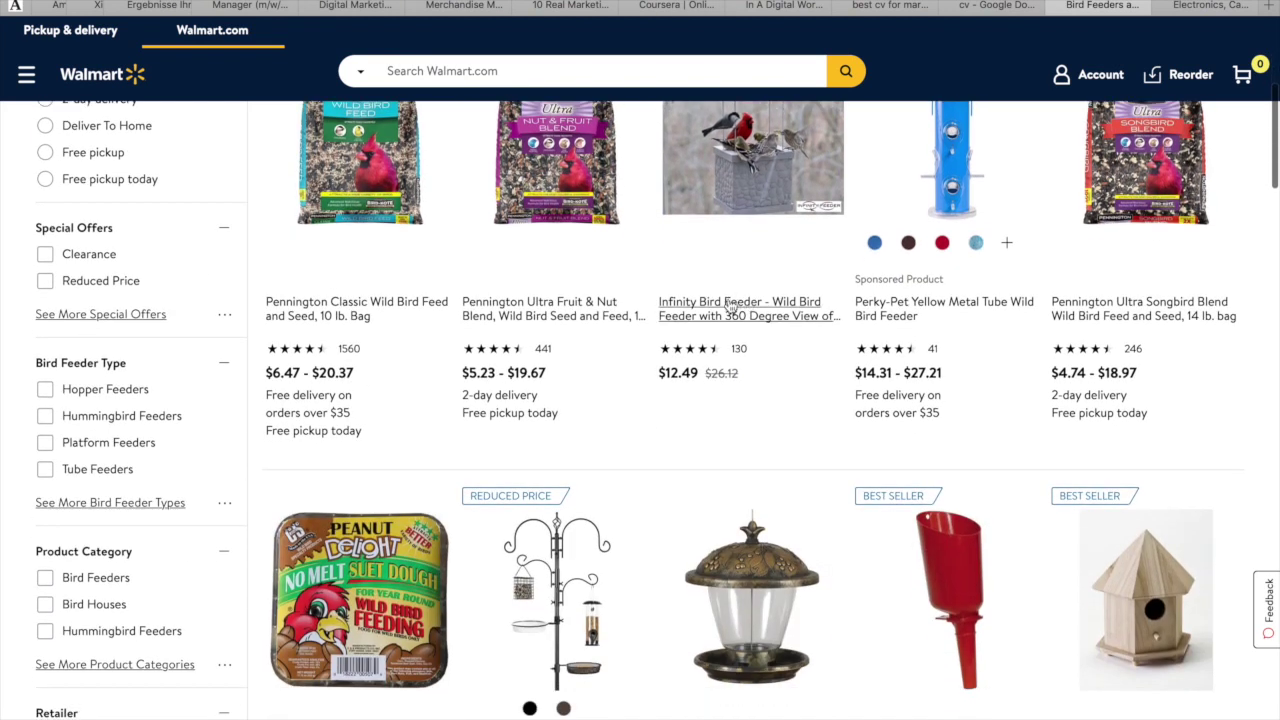
{"action": "left_click", "coordinate": [722, 313]}
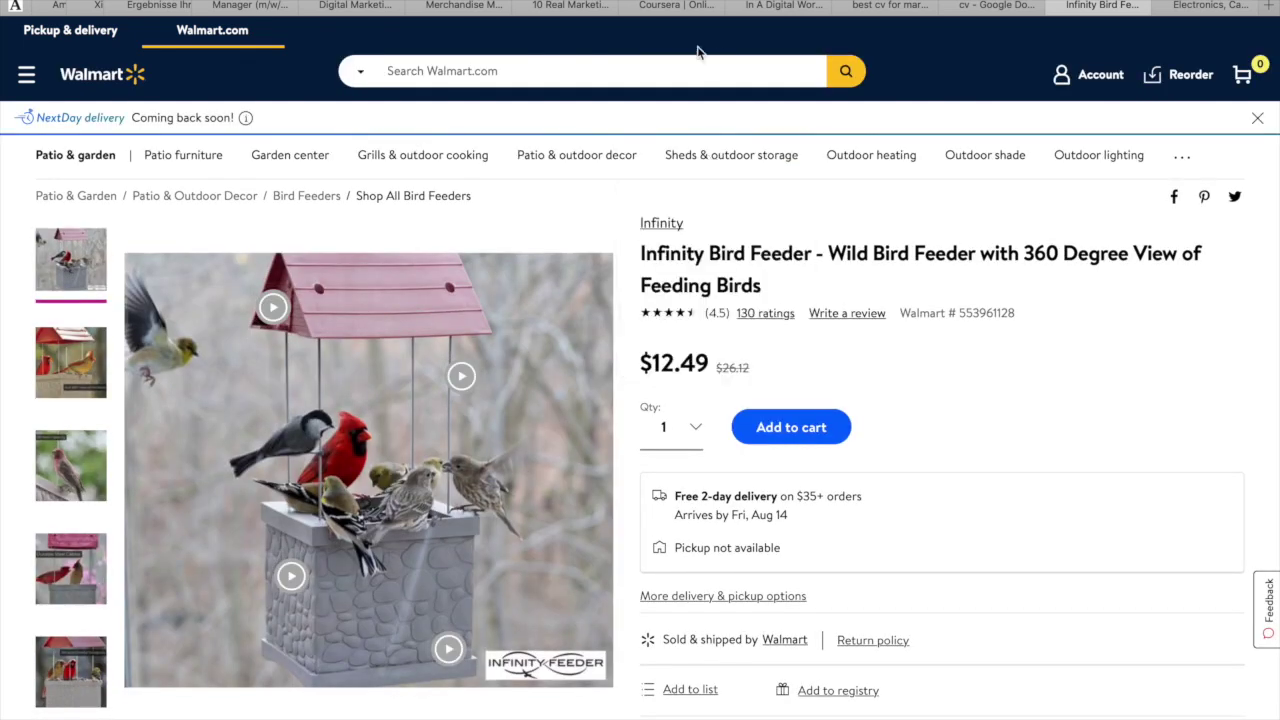
Step: Copy the full Infinity Bird Feeder product title and start a new eBay listing with it as the product name
{"action": "mouse_move", "coordinate": [731, 157]}
{"action": "triple_click", "coordinate": [652, 253]}
{"action": "key", "text": "super+c"}
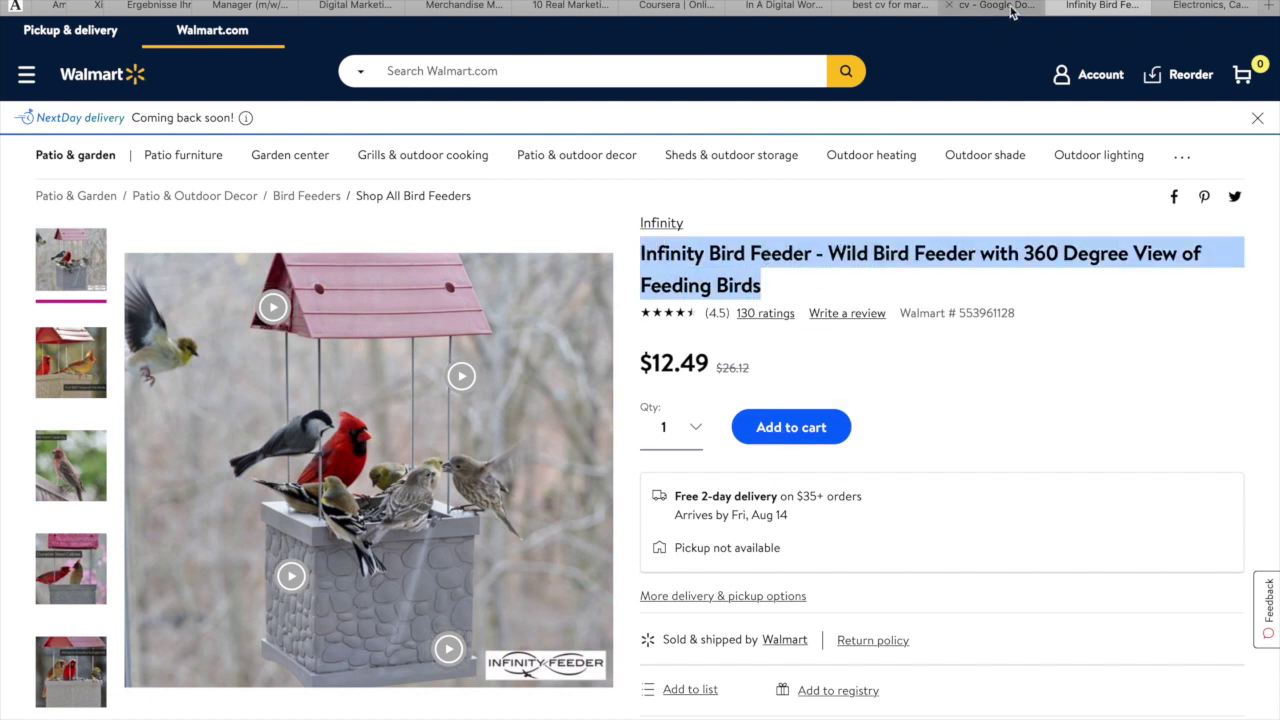
{"action": "left_click", "coordinate": [1205, 8]}
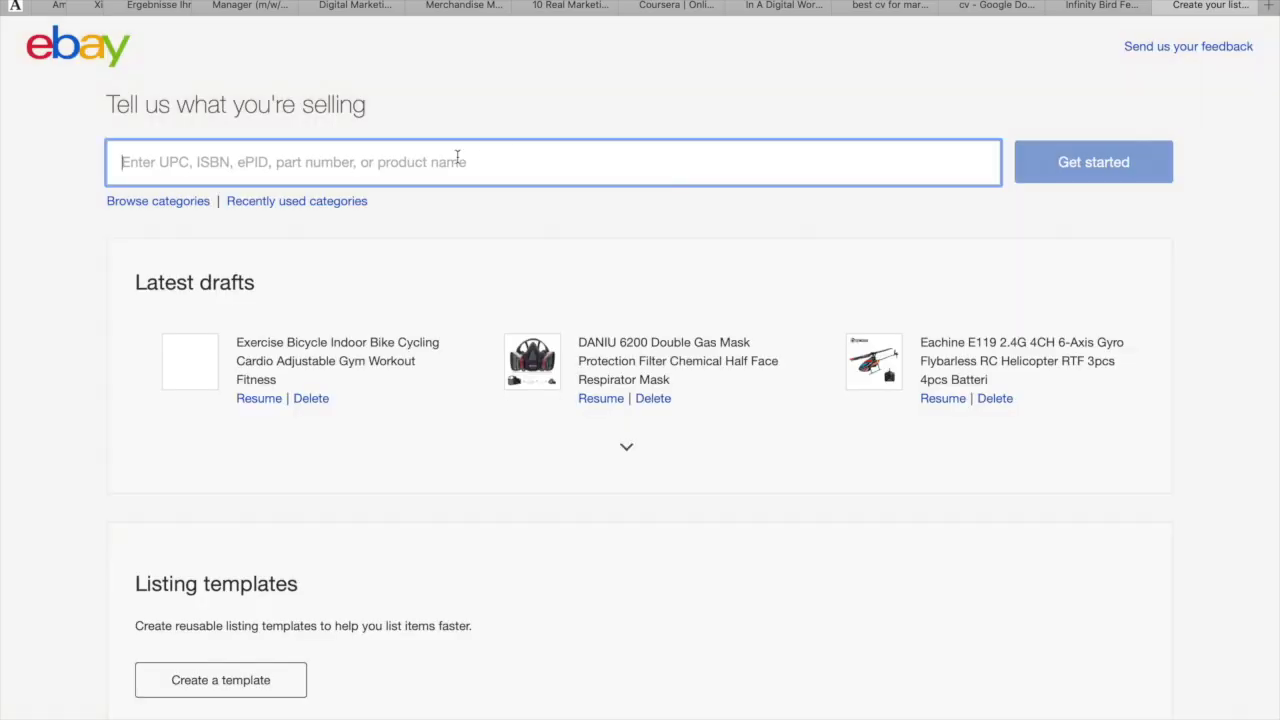
{"action": "key", "text": "super+v"}
{"action": "left_click", "coordinate": [1064, 168]}
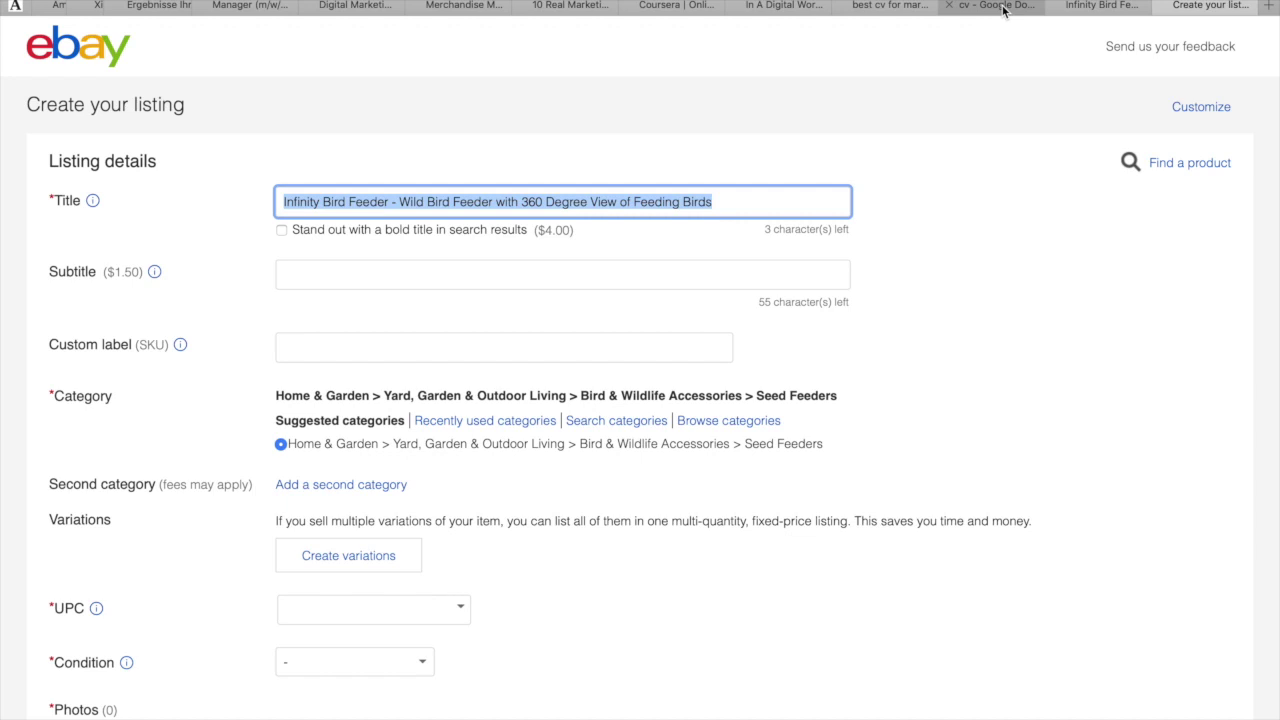
Step: Save the enlarged main photo from the Walmart product page to Downloads as "bird"
{"action": "left_click", "coordinate": [1100, 5]}
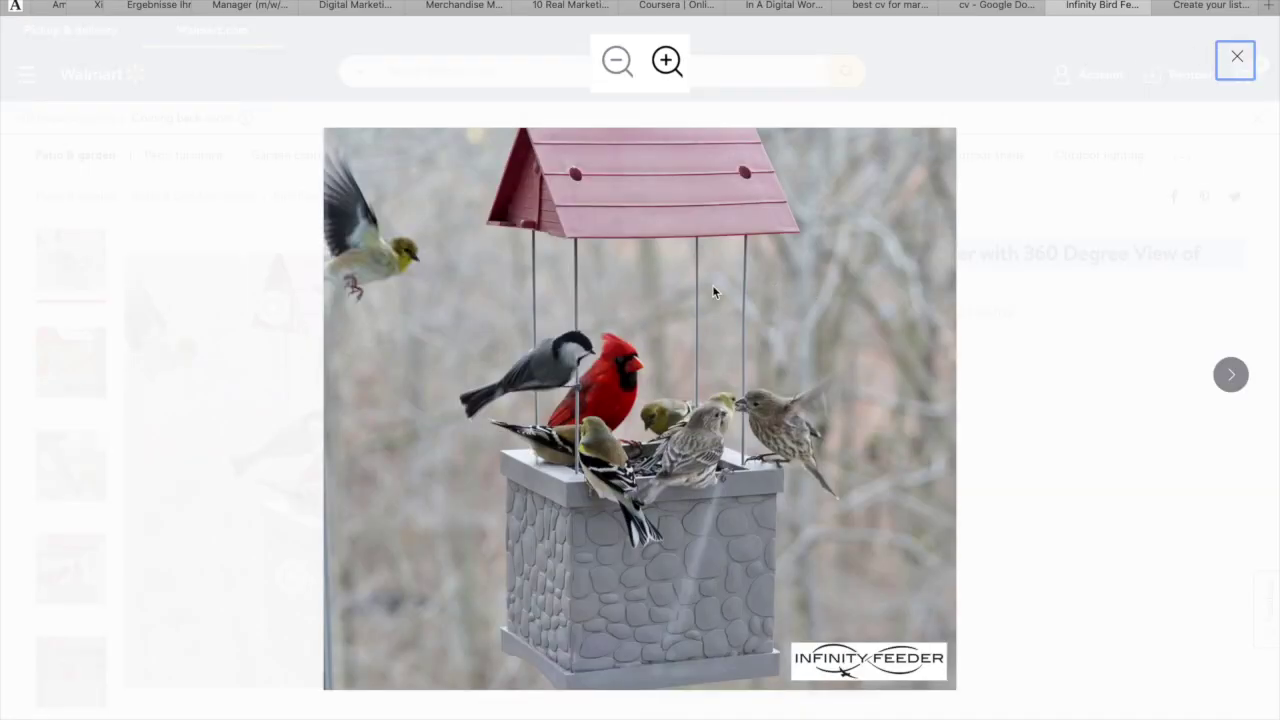
{"action": "right_click", "coordinate": [773, 284]}
{"action": "left_click", "coordinate": [812, 353]}
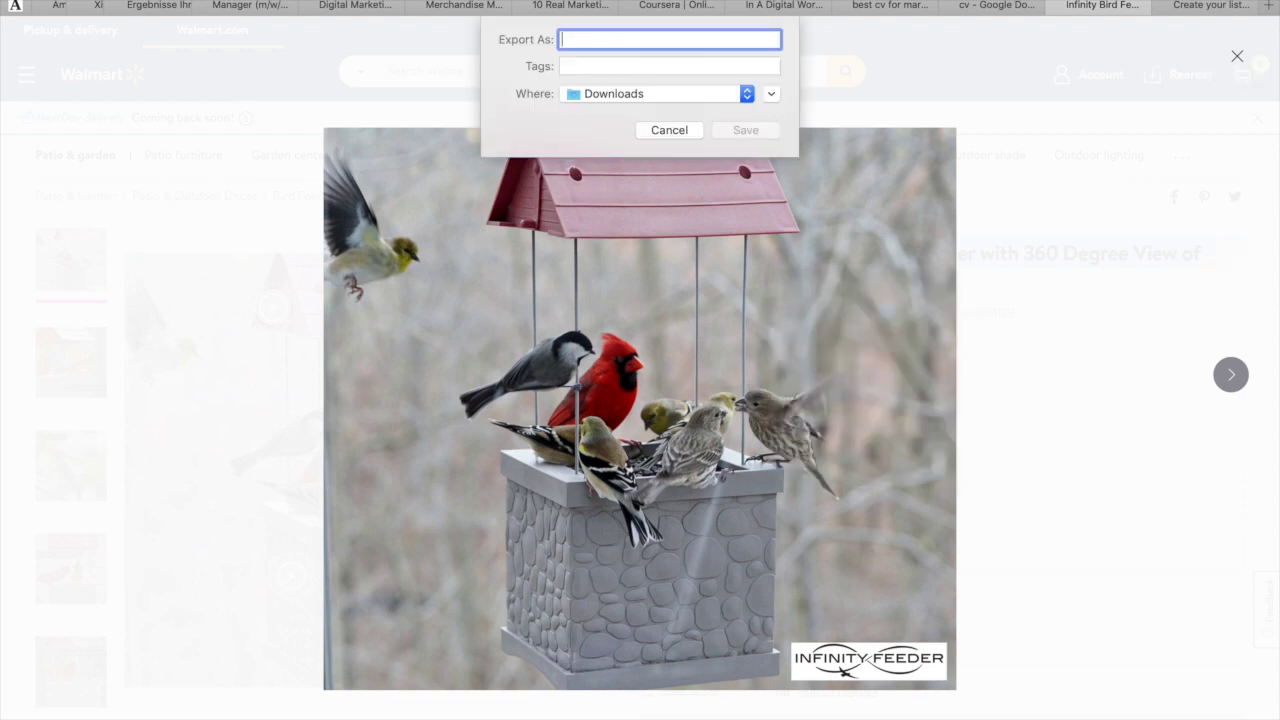
{"action": "type", "text": "bird"}
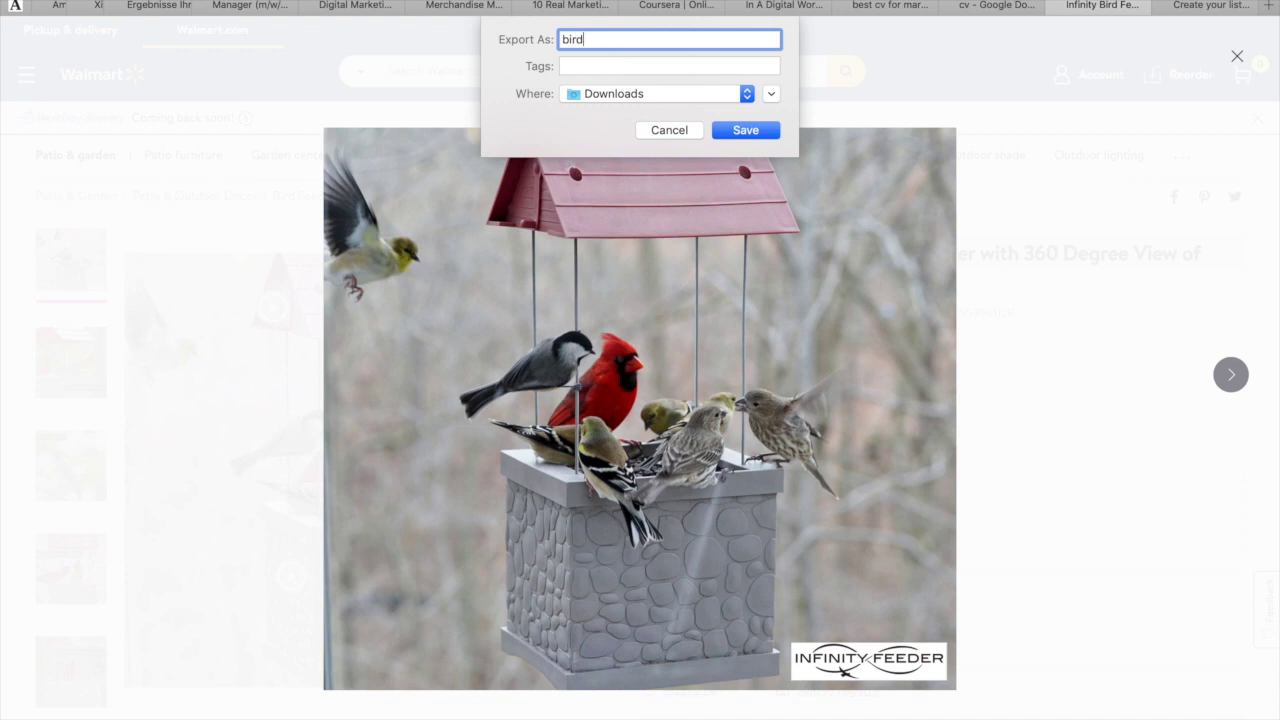
{"action": "key", "text": "Return"}
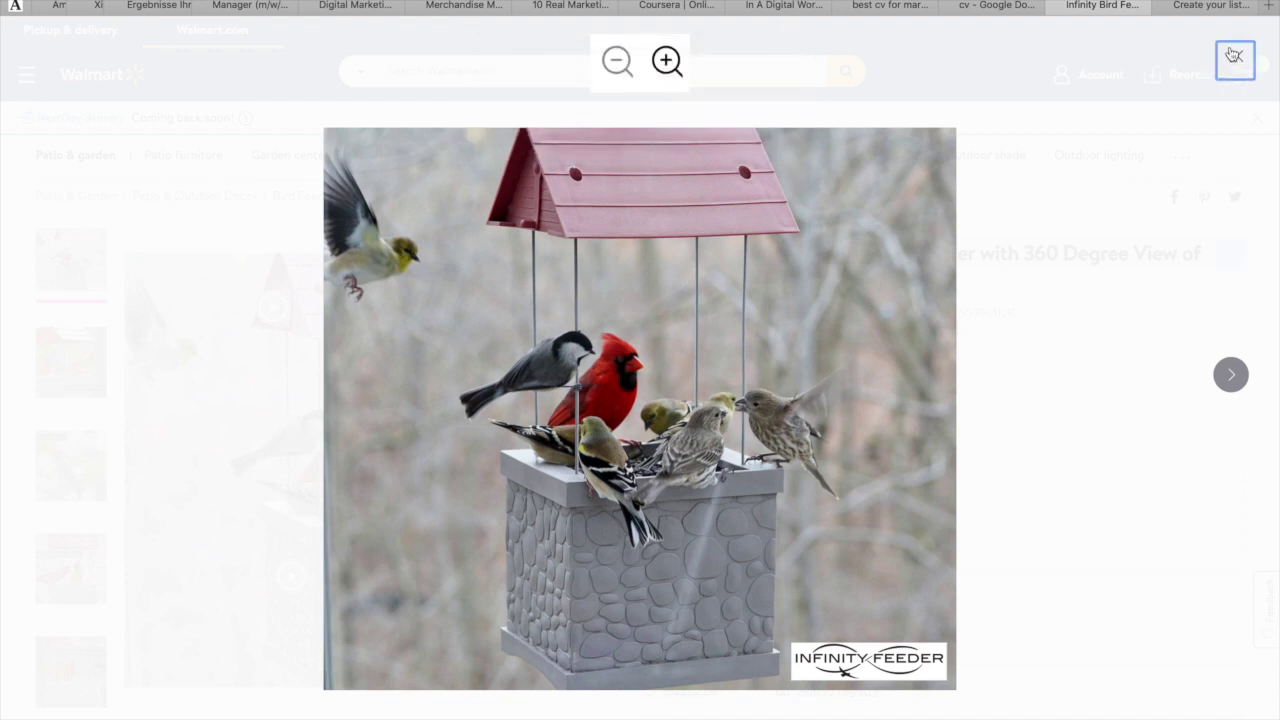
Step: Return to the eBay listing form and set the UPC to "Does not apply" and the condition to New
{"action": "left_click", "coordinate": [1194, 8]}
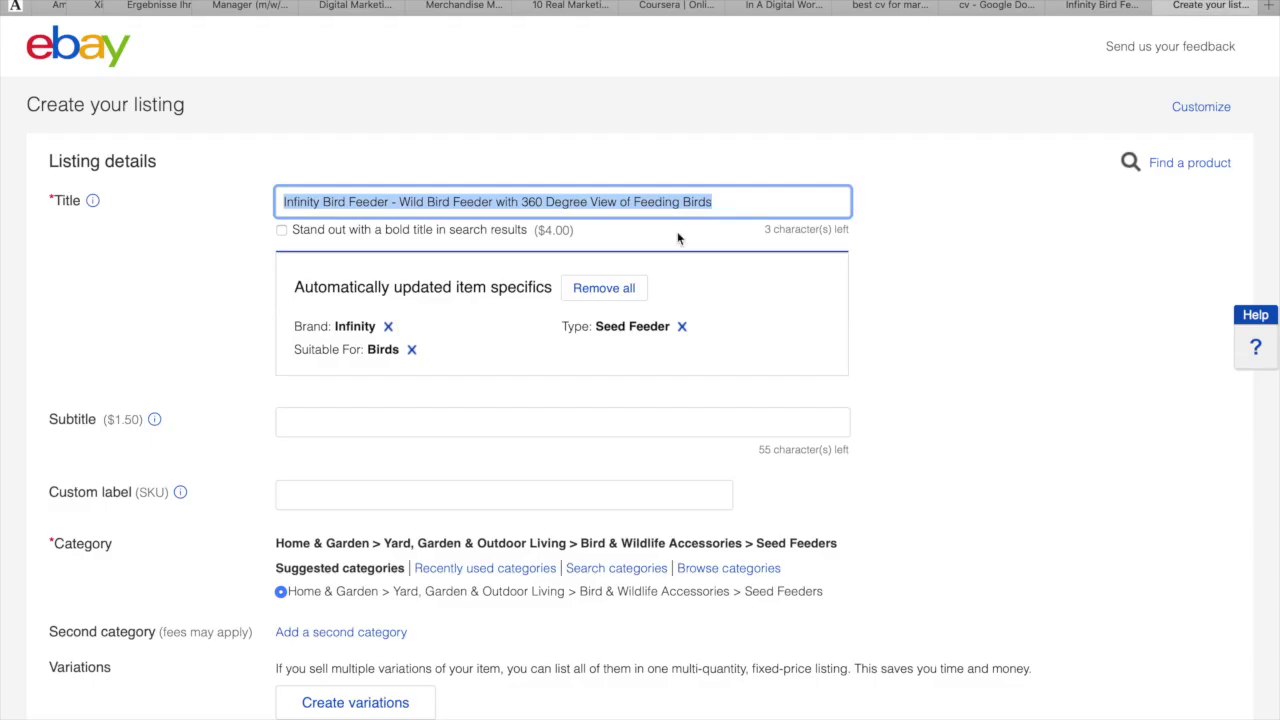
{"action": "scroll", "coordinate": [678, 238], "scroll_direction": "down", "scroll_amount": 5}
{"action": "left_click", "coordinate": [425, 490]}
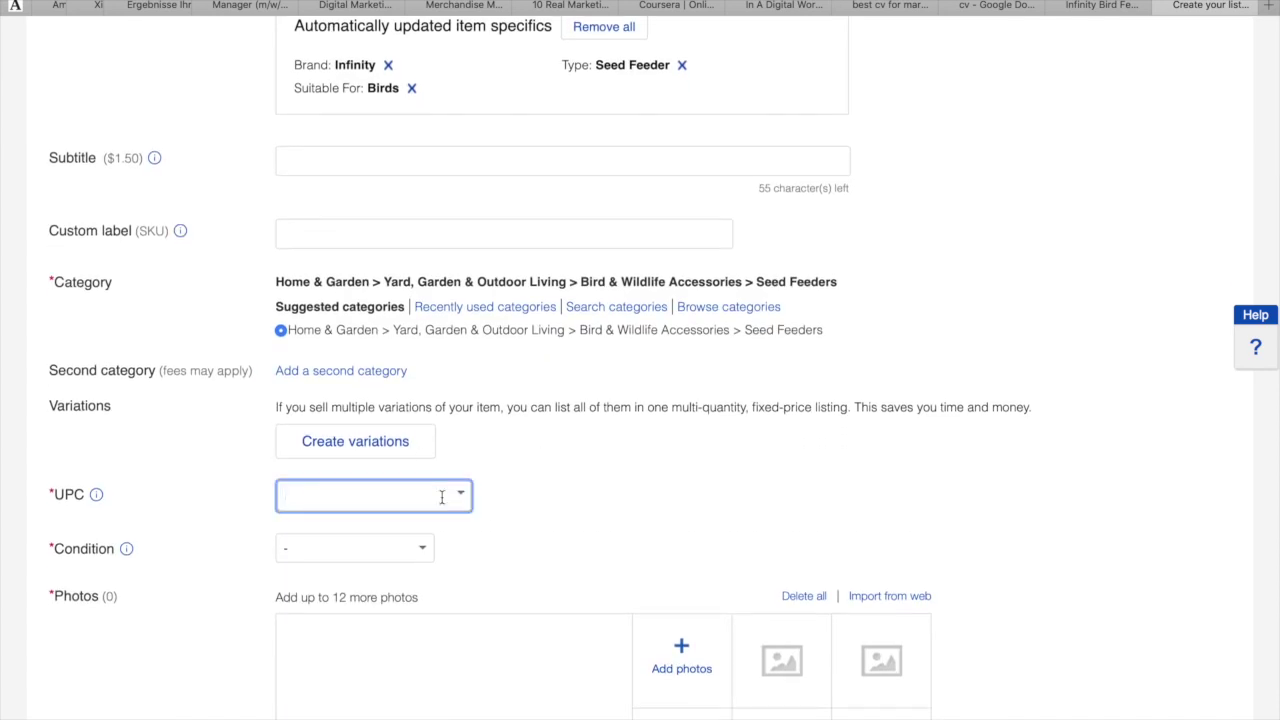
{"action": "left_click", "coordinate": [460, 500]}
{"action": "left_click", "coordinate": [410, 543]}
{"action": "left_click", "coordinate": [410, 550]}
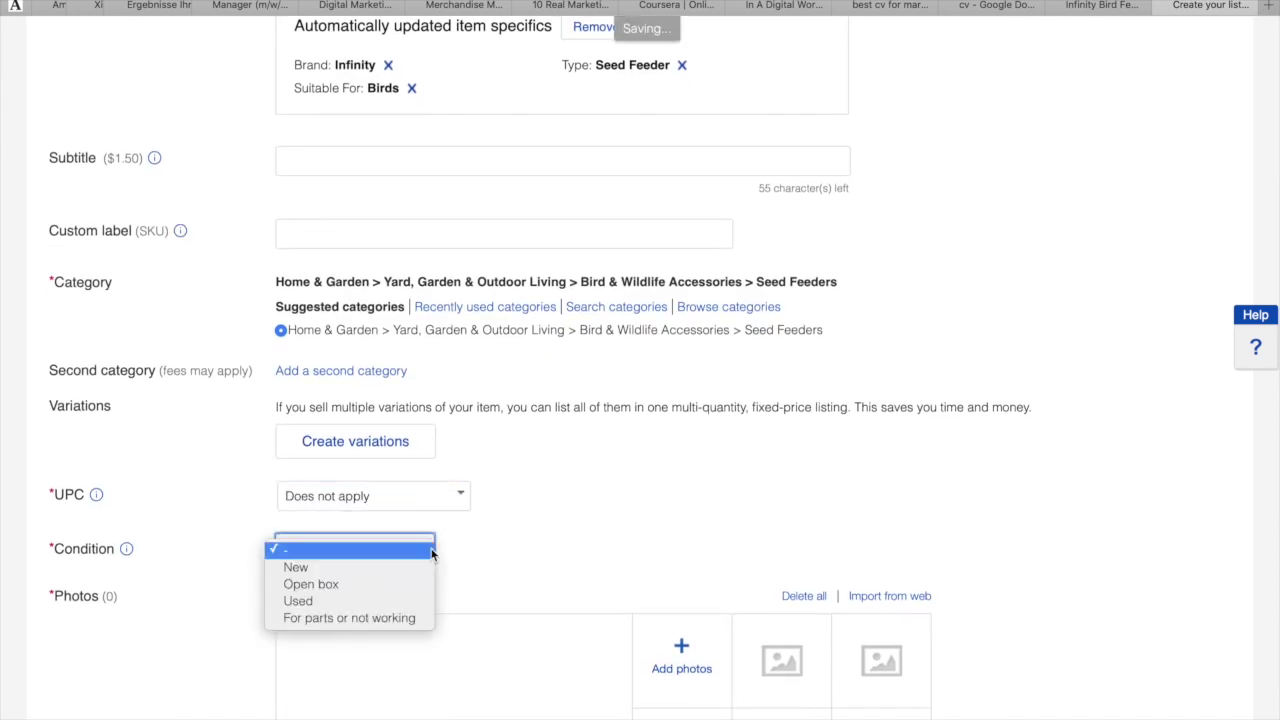
{"action": "left_click", "coordinate": [396, 568]}
{"action": "scroll", "coordinate": [377, 548], "scroll_direction": "down", "scroll_amount": 3}
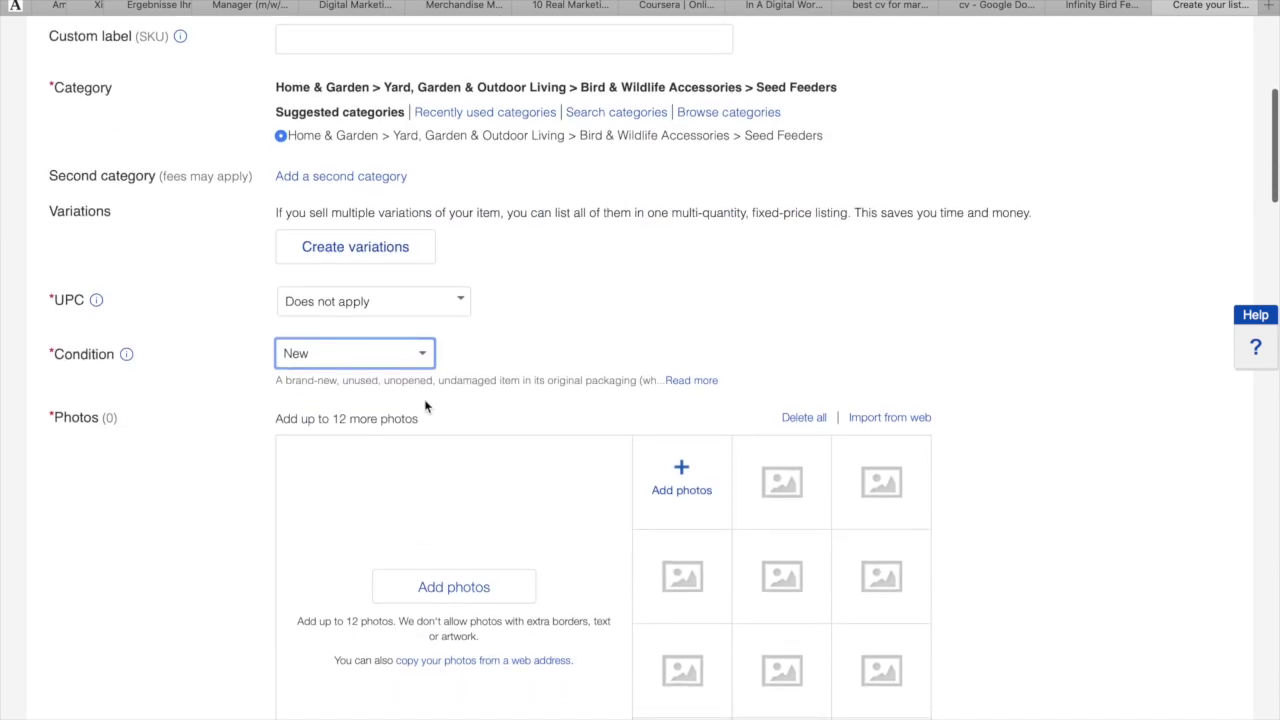
Step: Add the saved "bird" image from Downloads as the listing's main photo
{"action": "scroll", "coordinate": [437, 330], "scroll_direction": "up", "scroll_amount": 7}
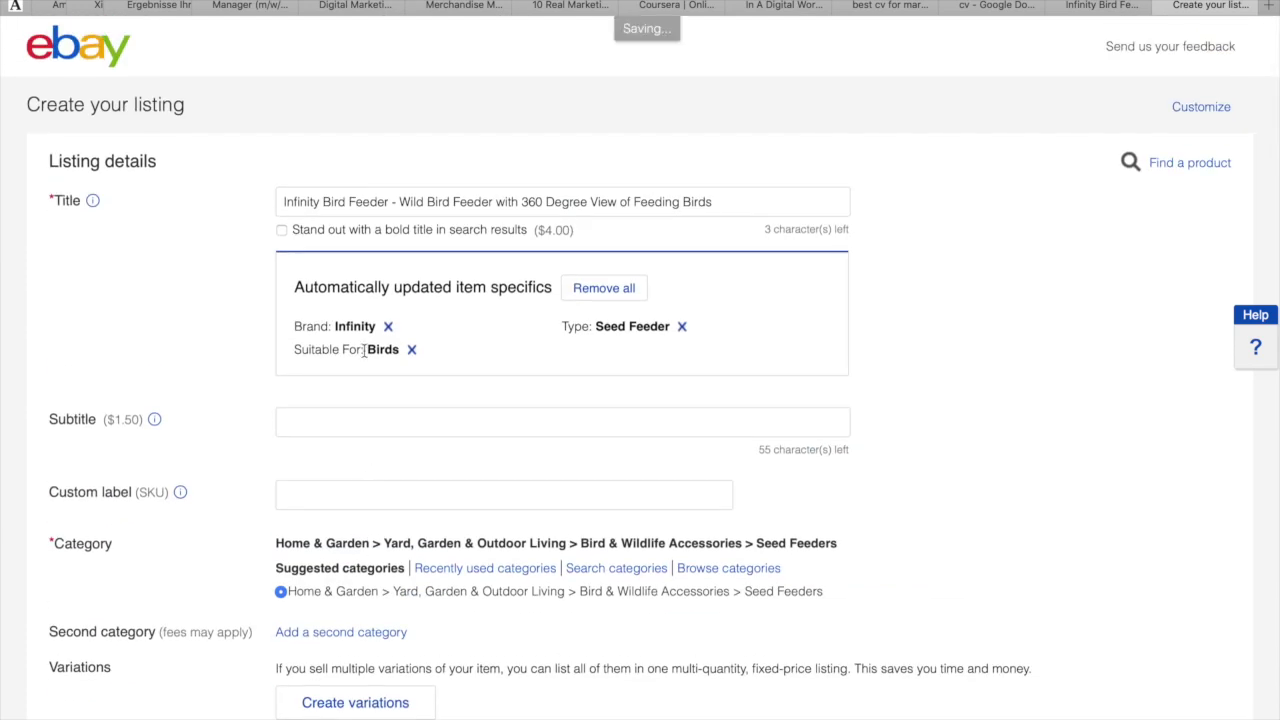
{"action": "scroll", "coordinate": [331, 429], "scroll_direction": "down", "scroll_amount": 2}
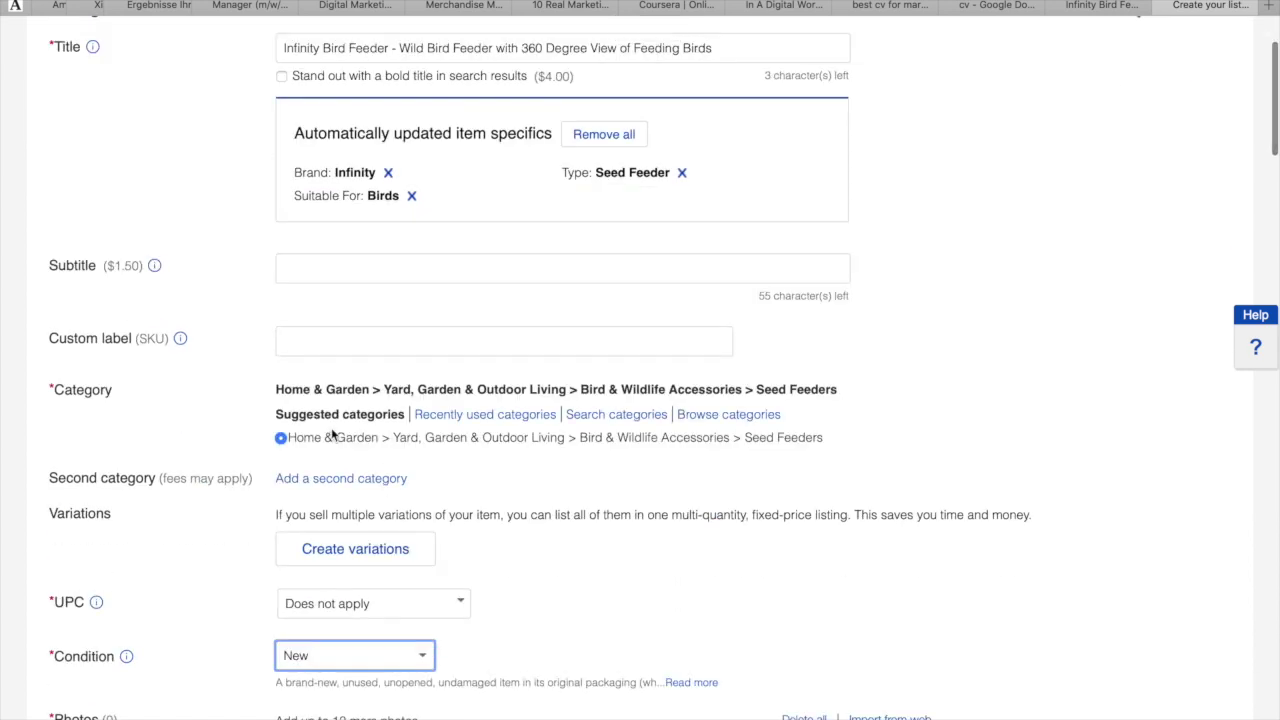
{"action": "scroll", "coordinate": [318, 498], "scroll_direction": "down", "scroll_amount": 2}
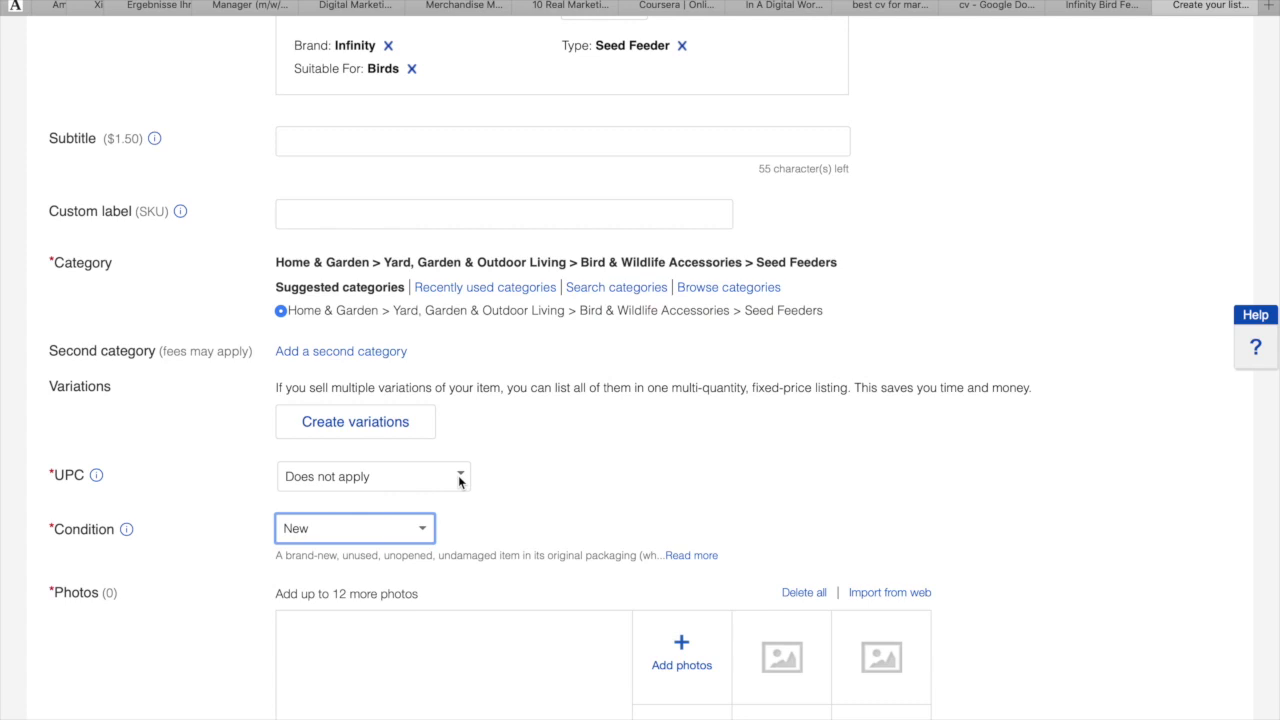
{"action": "scroll", "coordinate": [397, 537], "scroll_direction": "down", "scroll_amount": 2}
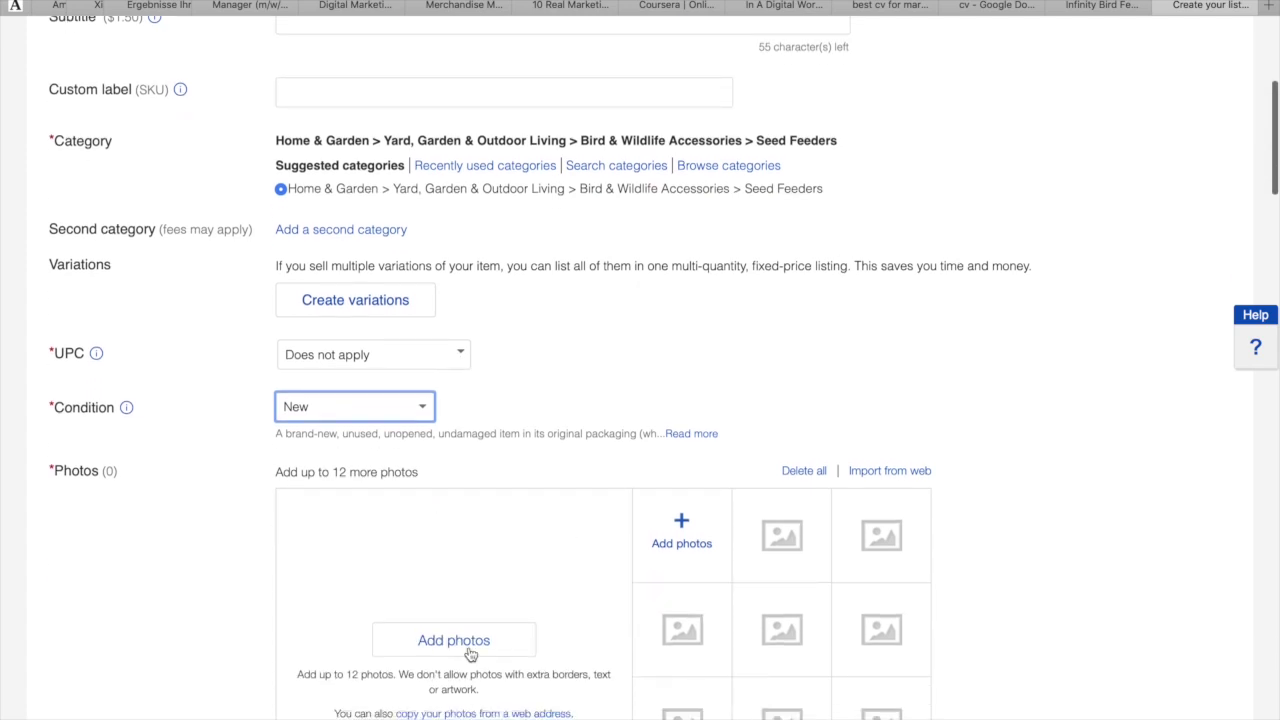
{"action": "left_click", "coordinate": [470, 654]}
{"action": "left_click", "coordinate": [830, 35]}
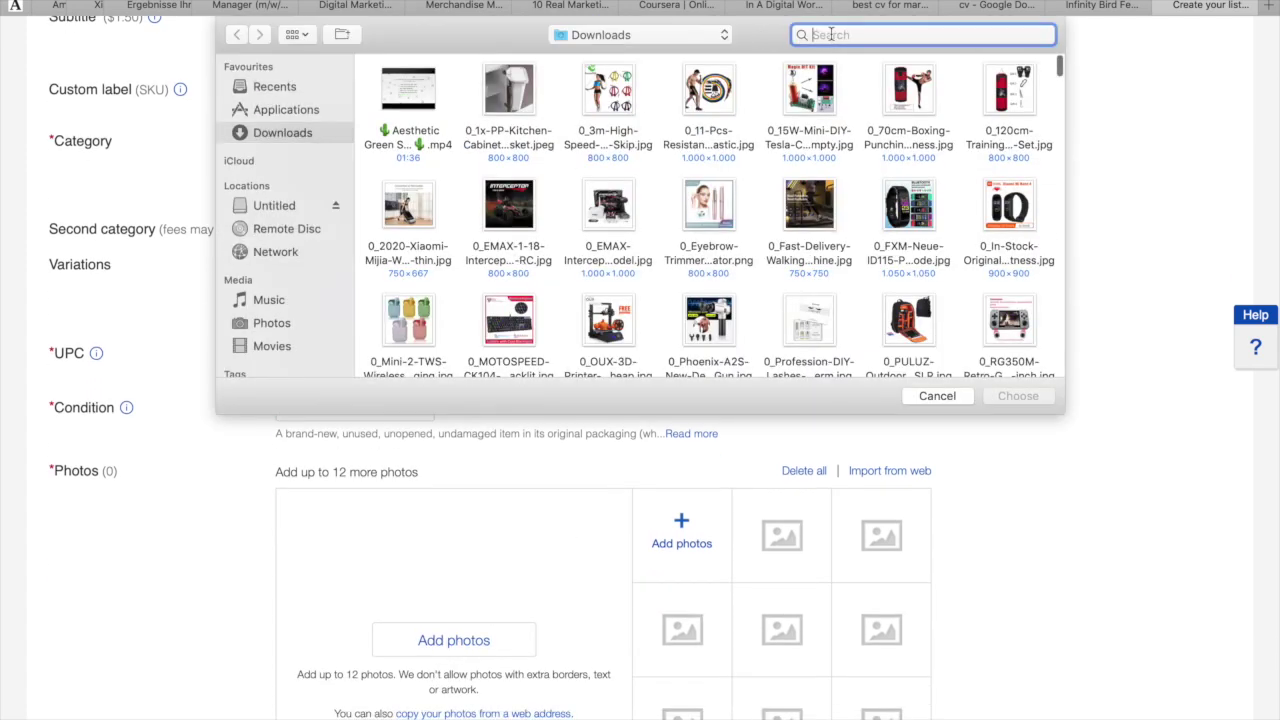
{"action": "type", "text": "bi"}
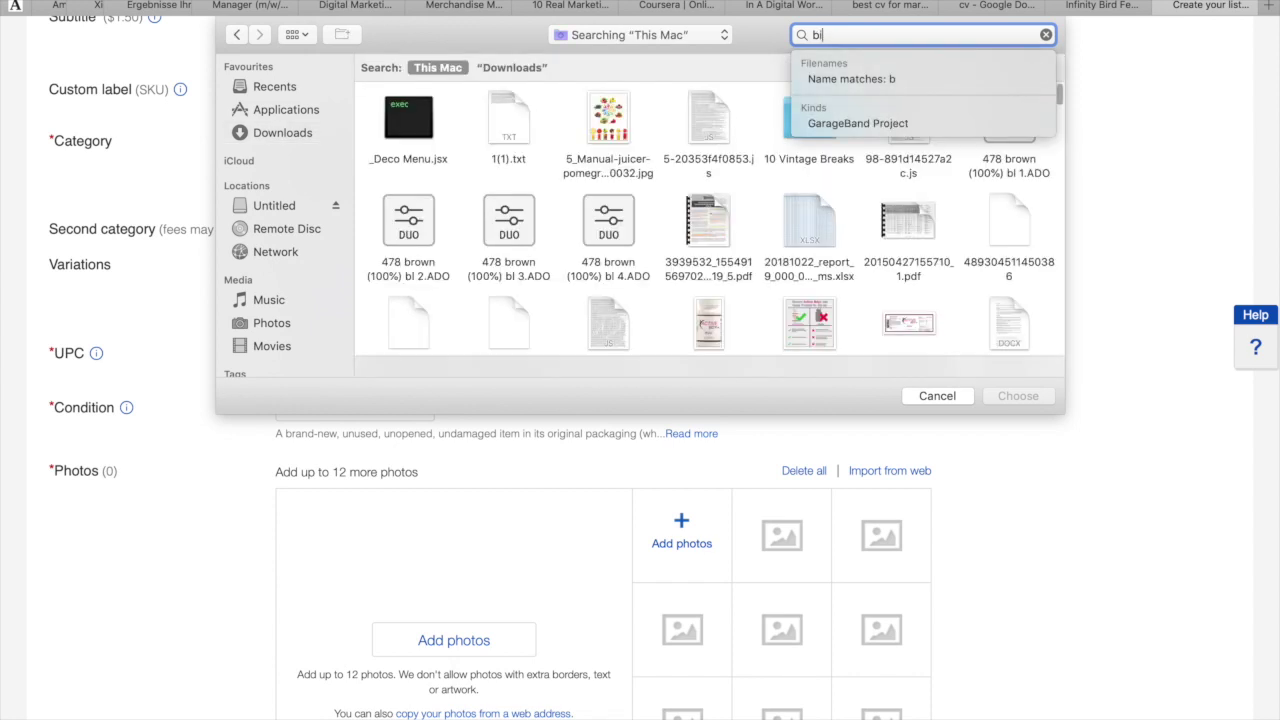
{"action": "type", "text": "rd"}
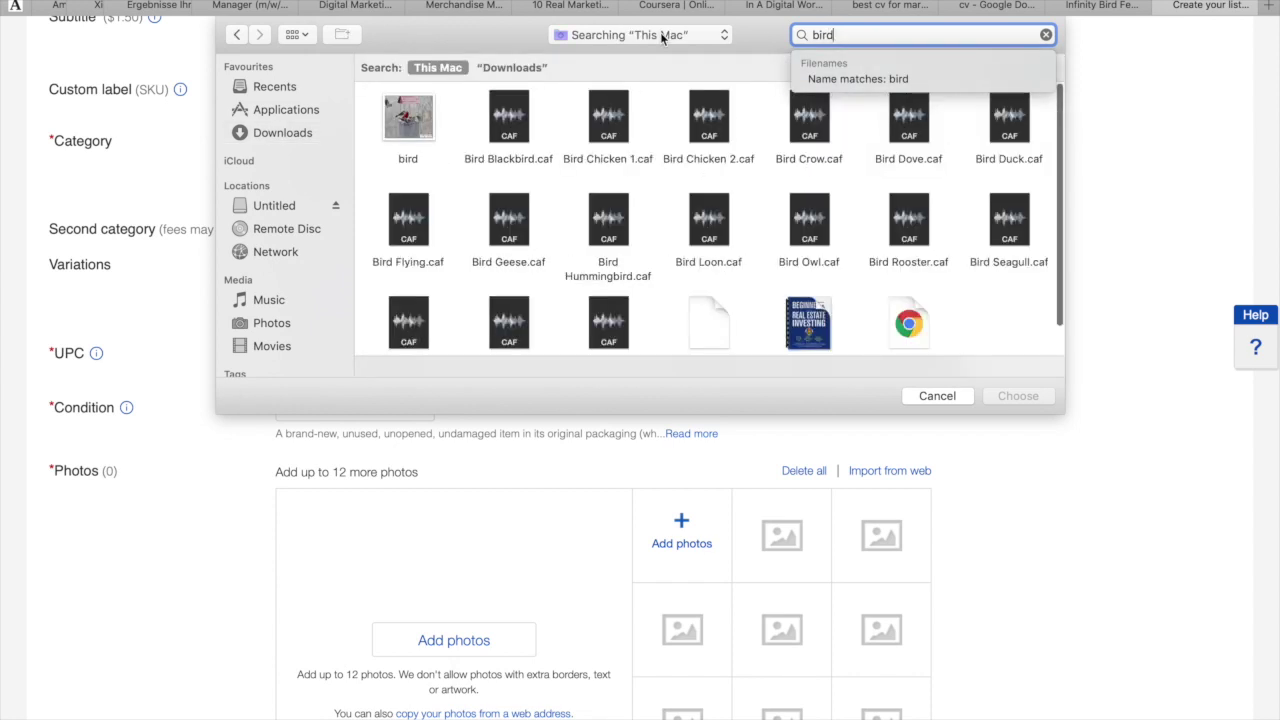
{"action": "left_click", "coordinate": [393, 131]}
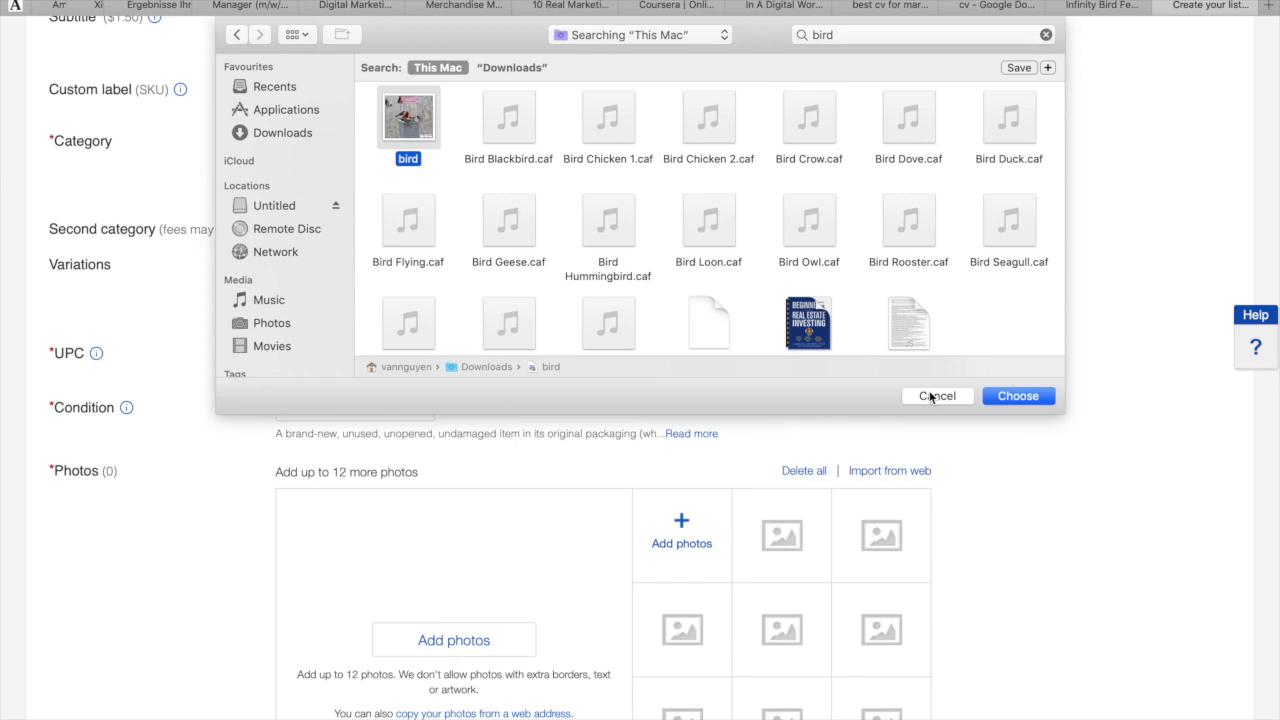
{"action": "left_click", "coordinate": [1018, 396]}
Step: Copy the About This Item text, including its bullet points, from the Walmart product page
{"action": "scroll", "coordinate": [269, 549], "scroll_direction": "down", "scroll_amount": 5}
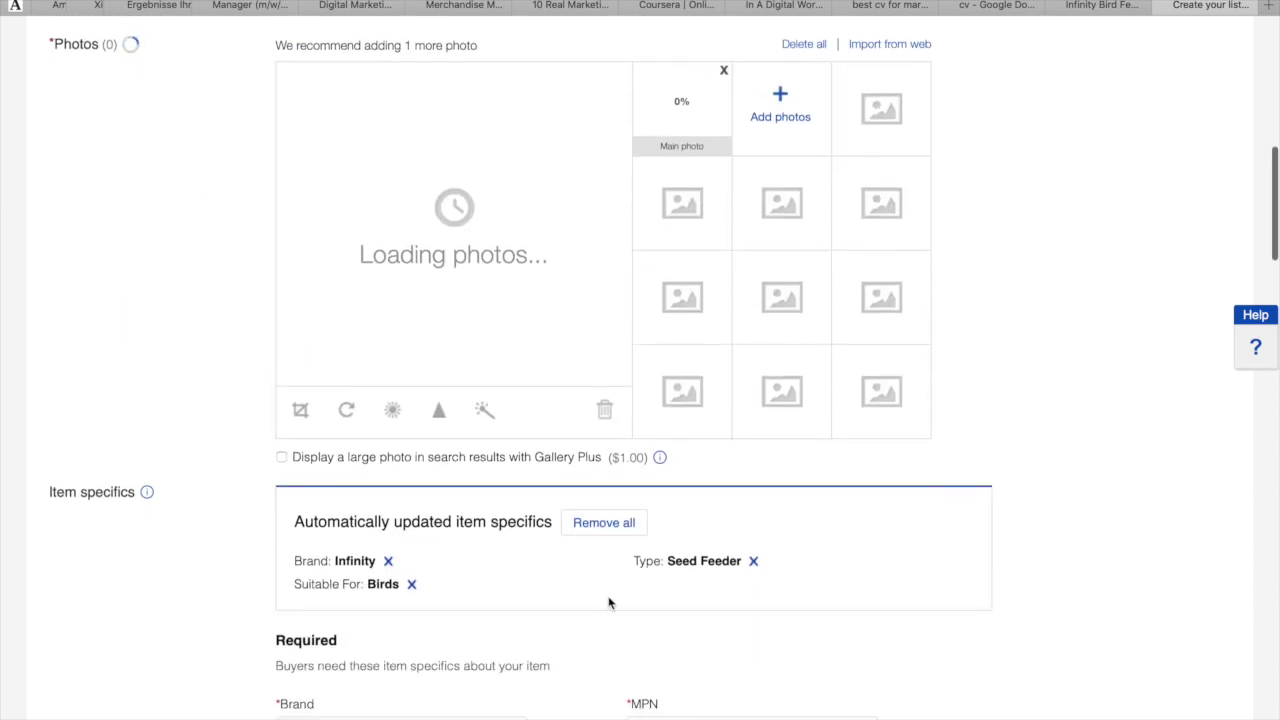
{"action": "scroll", "coordinate": [200, 514], "scroll_direction": "down", "scroll_amount": 10}
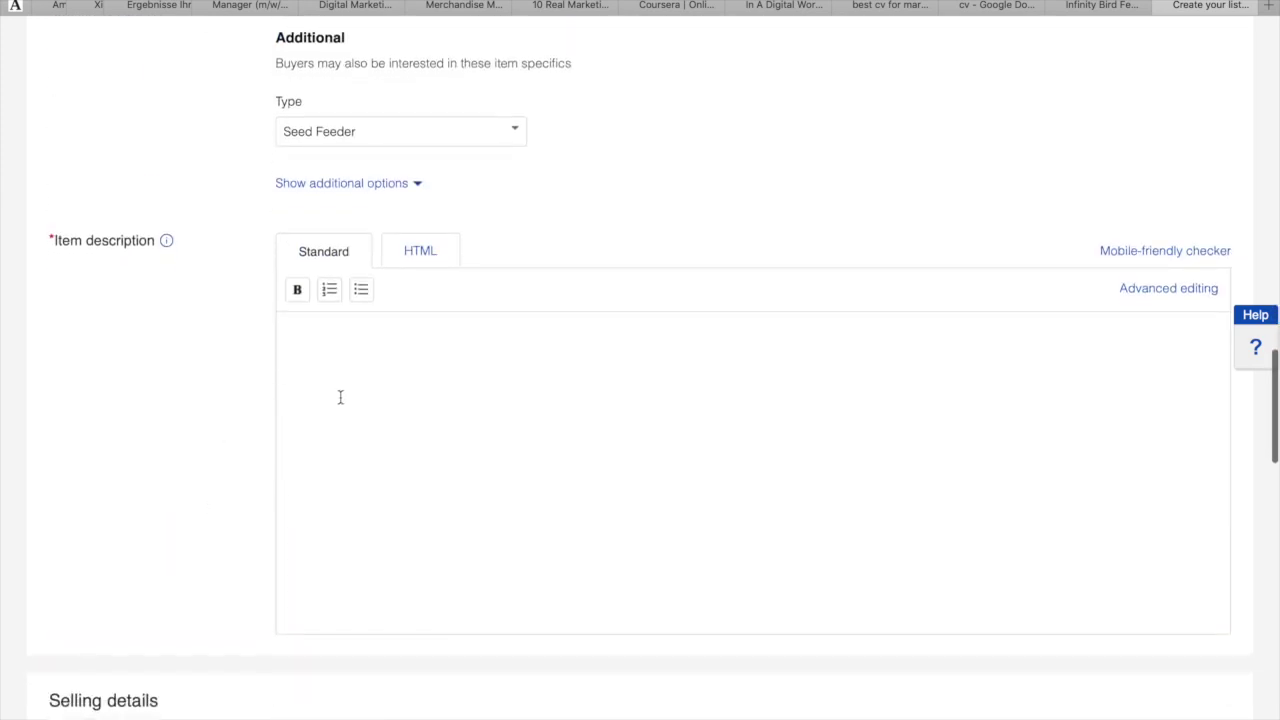
{"action": "left_click", "coordinate": [1106, 8]}
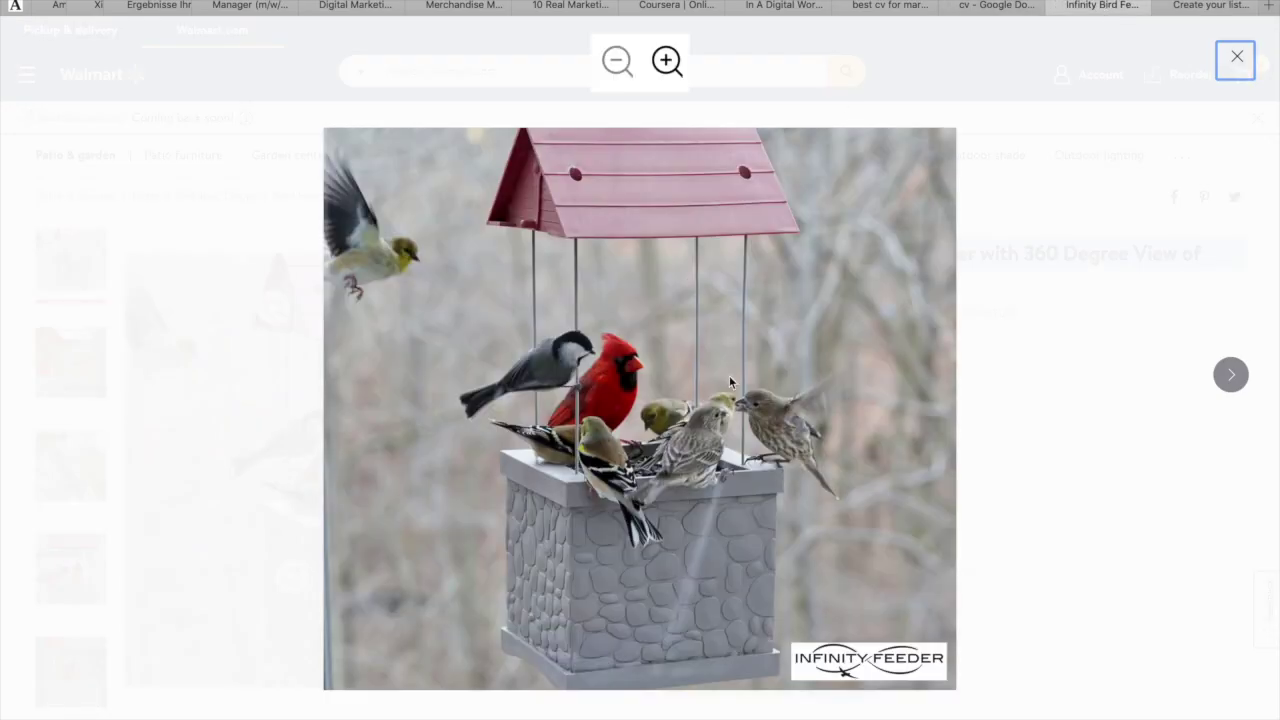
{"action": "scroll", "coordinate": [730, 382], "scroll_direction": "down", "scroll_amount": 2}
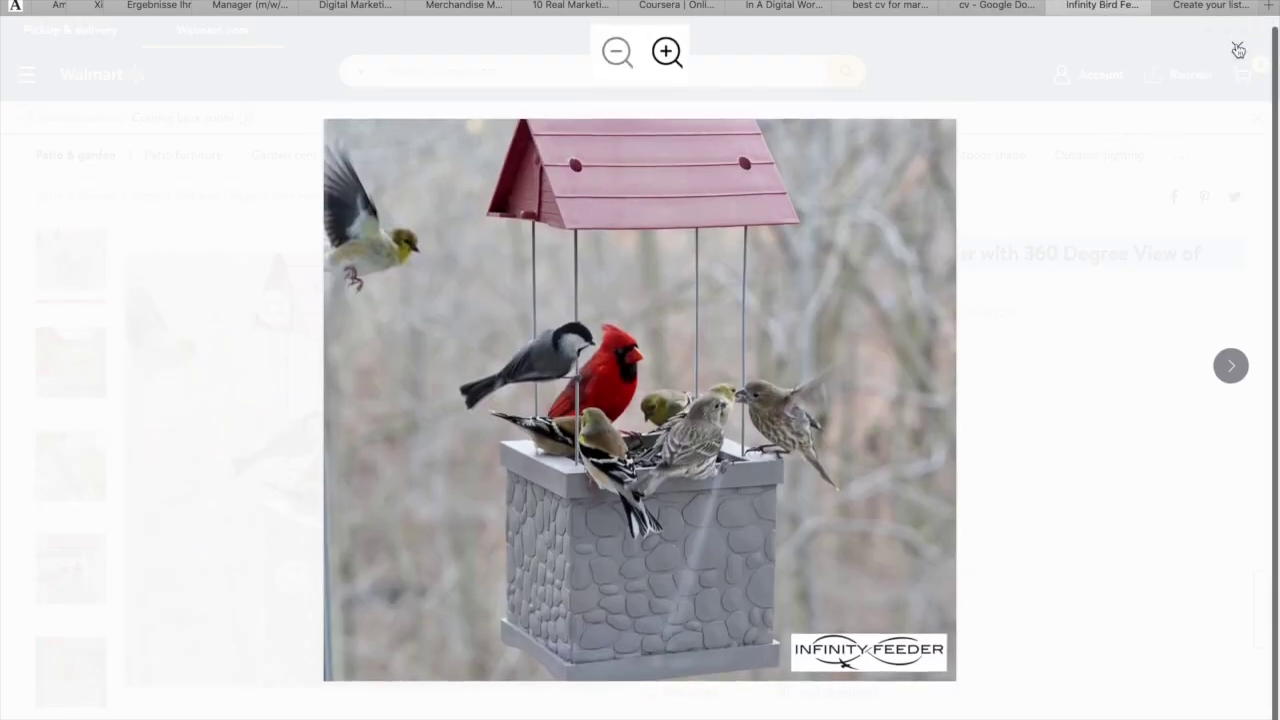
{"action": "left_click", "coordinate": [1238, 50]}
{"action": "scroll", "coordinate": [646, 466], "scroll_direction": "down", "scroll_amount": 15}
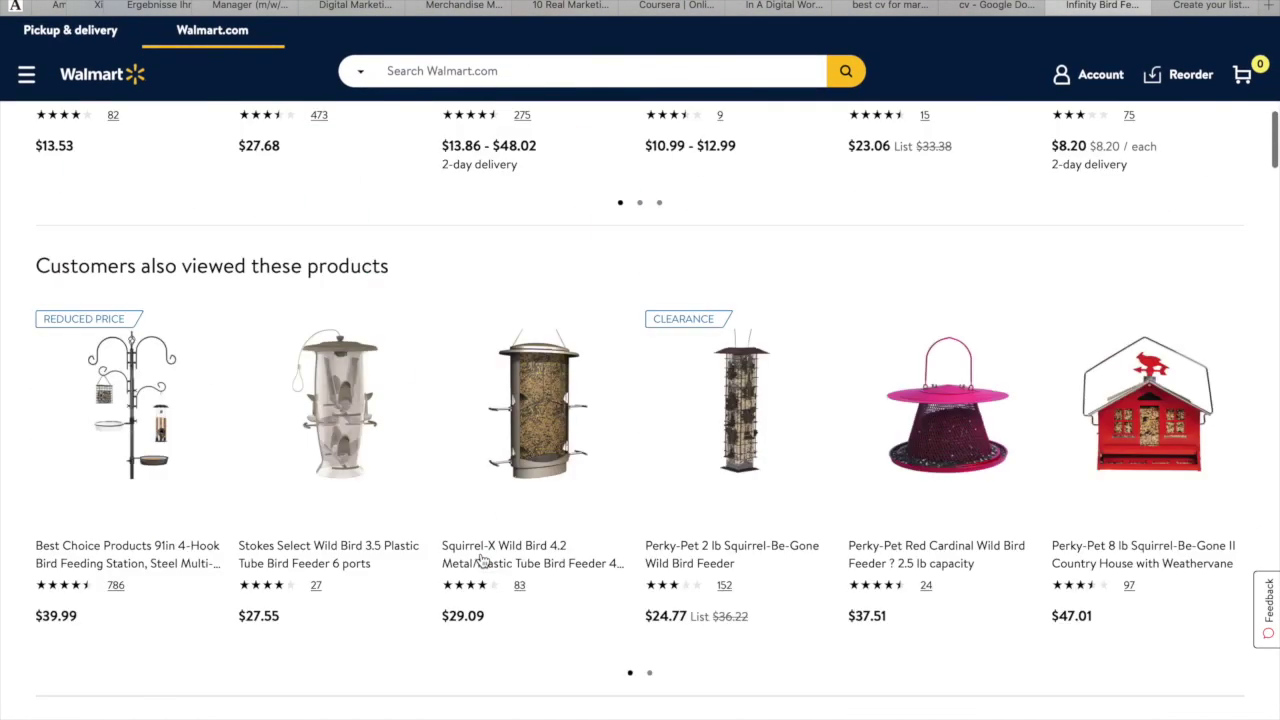
{"action": "scroll", "coordinate": [400, 591], "scroll_direction": "down", "scroll_amount": 5}
{"action": "scroll", "coordinate": [345, 490], "scroll_direction": "up", "scroll_amount": 4}
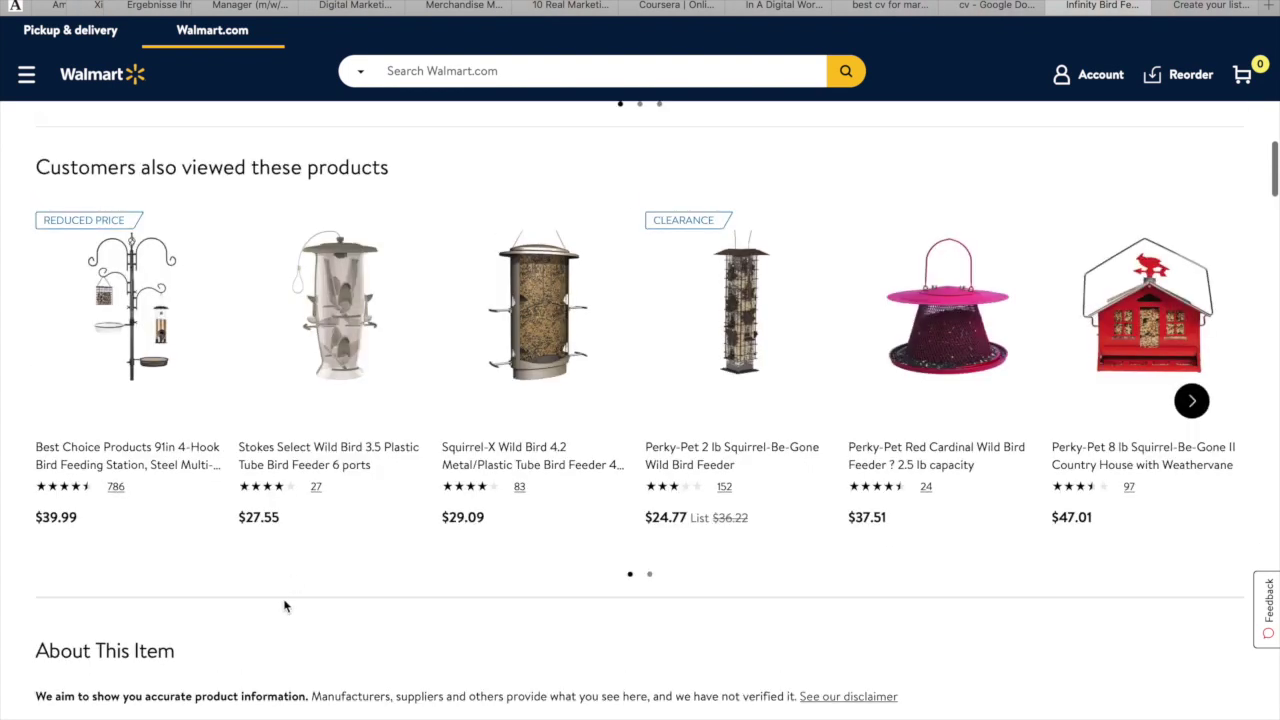
{"action": "scroll", "coordinate": [284, 606], "scroll_direction": "down", "scroll_amount": 5}
{"action": "left_click_drag", "start_coordinate": [35, 240], "coordinate": [808, 425]}
{"action": "key", "text": "ctrl+c"}
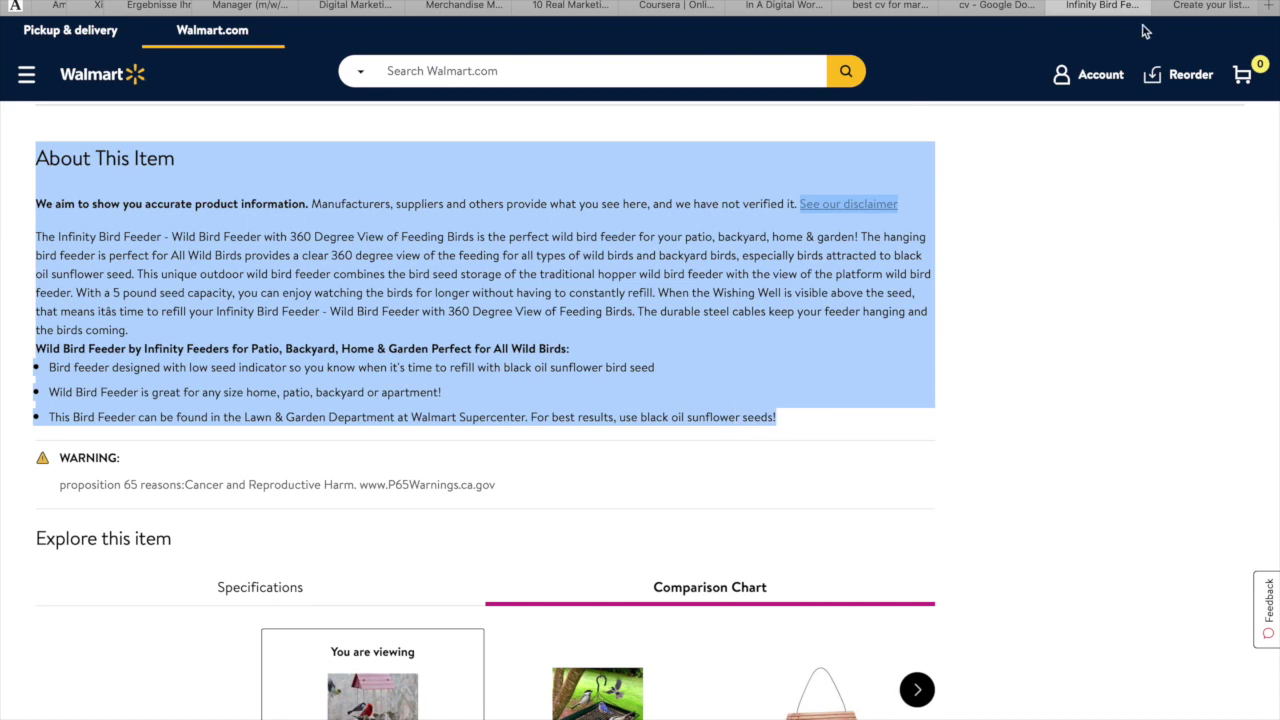
Step: Paste the copied product information into the item description of the eBay listing
{"action": "left_click", "coordinate": [1195, 10]}
{"action": "left_click", "coordinate": [513, 392]}
{"action": "key", "text": "ctrl+v"}
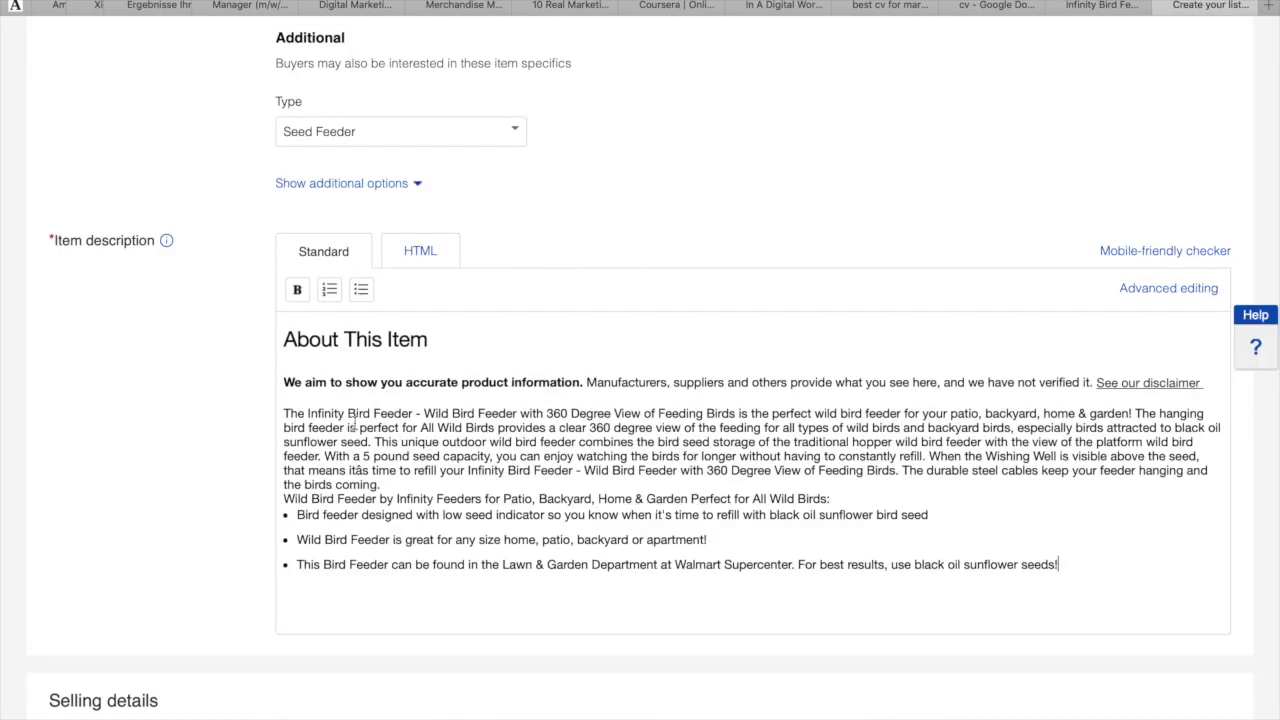
Step: Delete the "About This Item" heading, the product information disclaimer line and the blank space above the description text
{"action": "scroll", "coordinate": [470, 360], "scroll_direction": "down", "scroll_amount": 3}
{"action": "scroll", "coordinate": [423, 325], "scroll_direction": "up", "scroll_amount": 2}
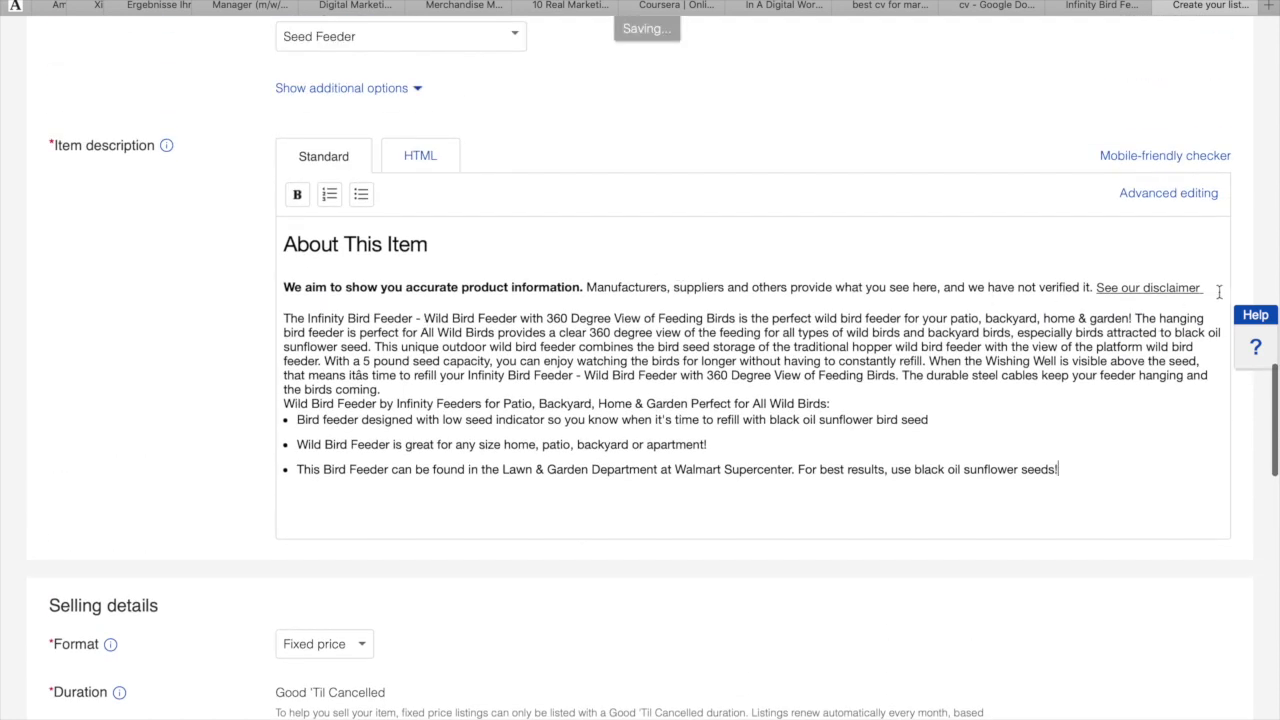
{"action": "left_click_drag", "start_coordinate": [1220, 290], "coordinate": [285, 242]}
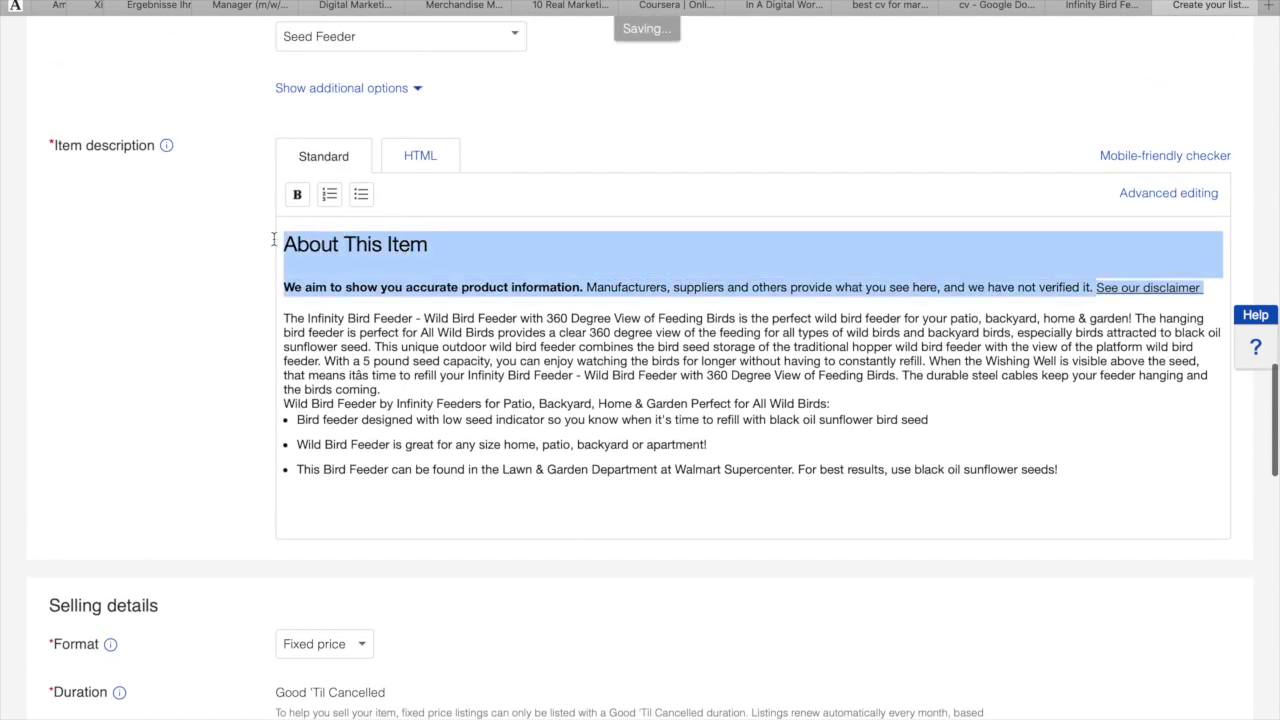
{"action": "key", "text": "BackSpace"}
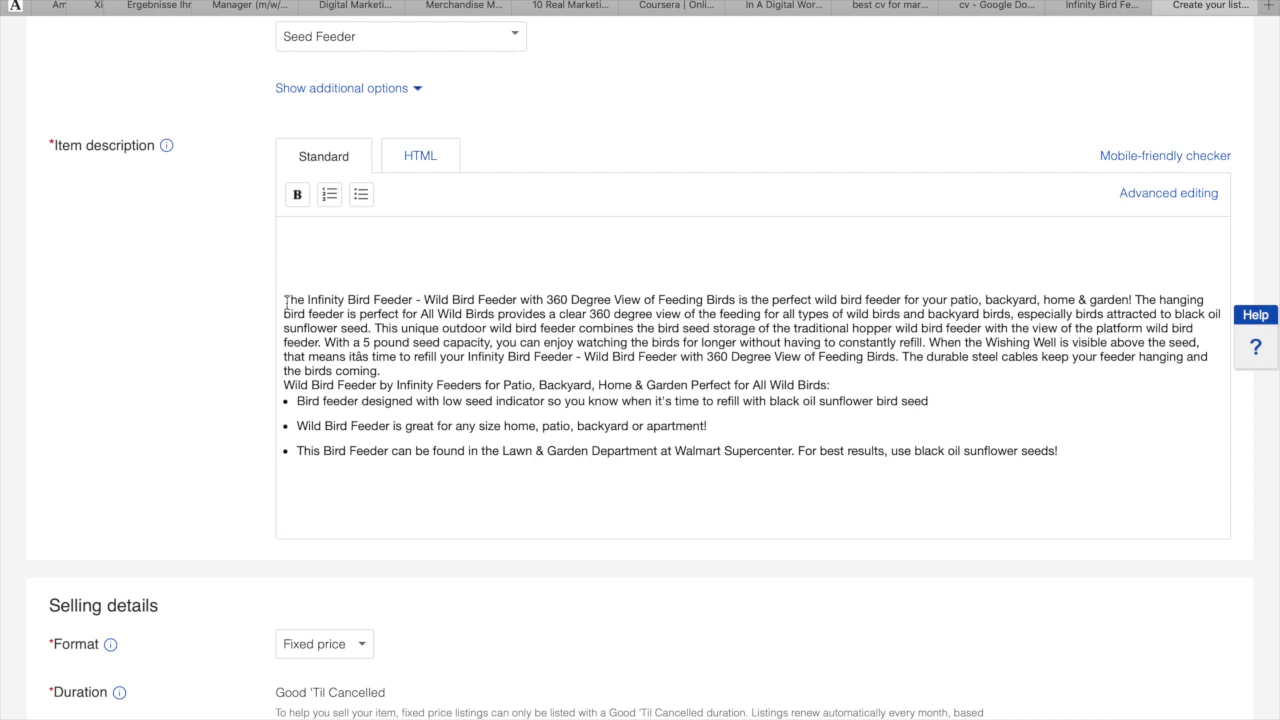
{"action": "key", "text": "BackSpace"}
{"action": "key", "text": "BackSpace"}
Step: Keep Fixed price as the listing format in the selling details
{"action": "scroll", "coordinate": [262, 400], "scroll_direction": "down", "scroll_amount": 5}
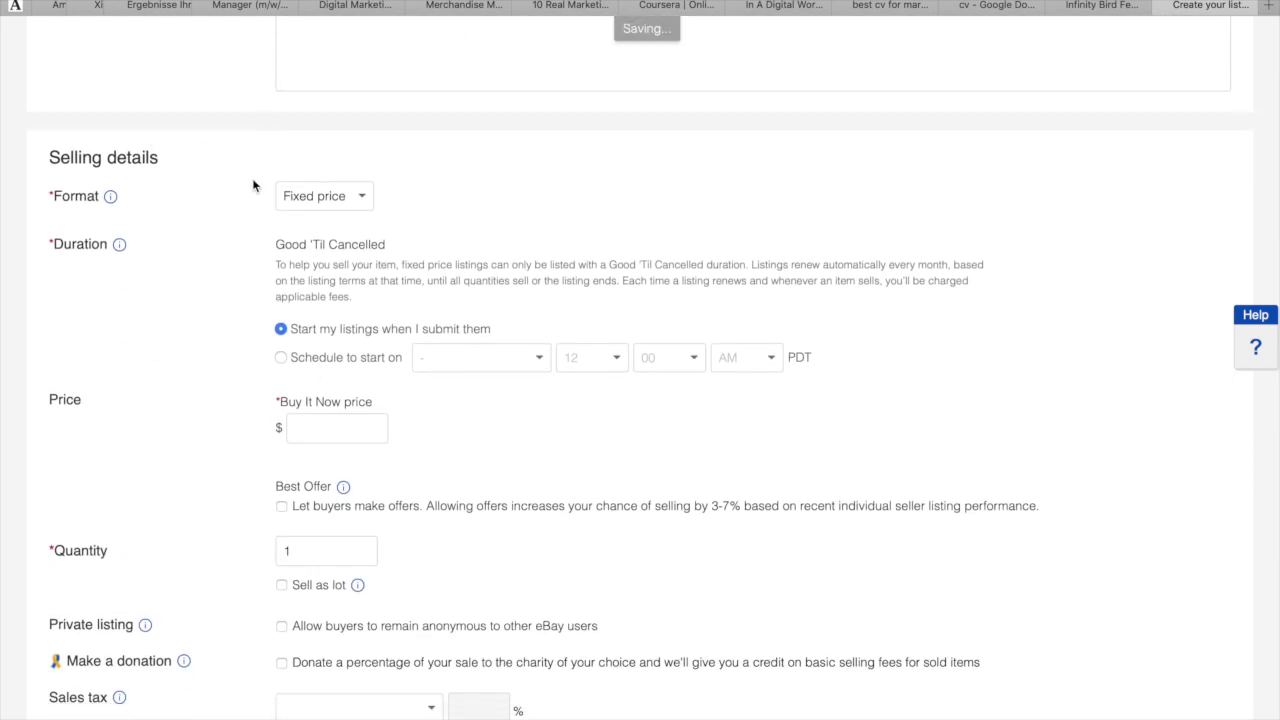
{"action": "left_click", "coordinate": [305, 196]}
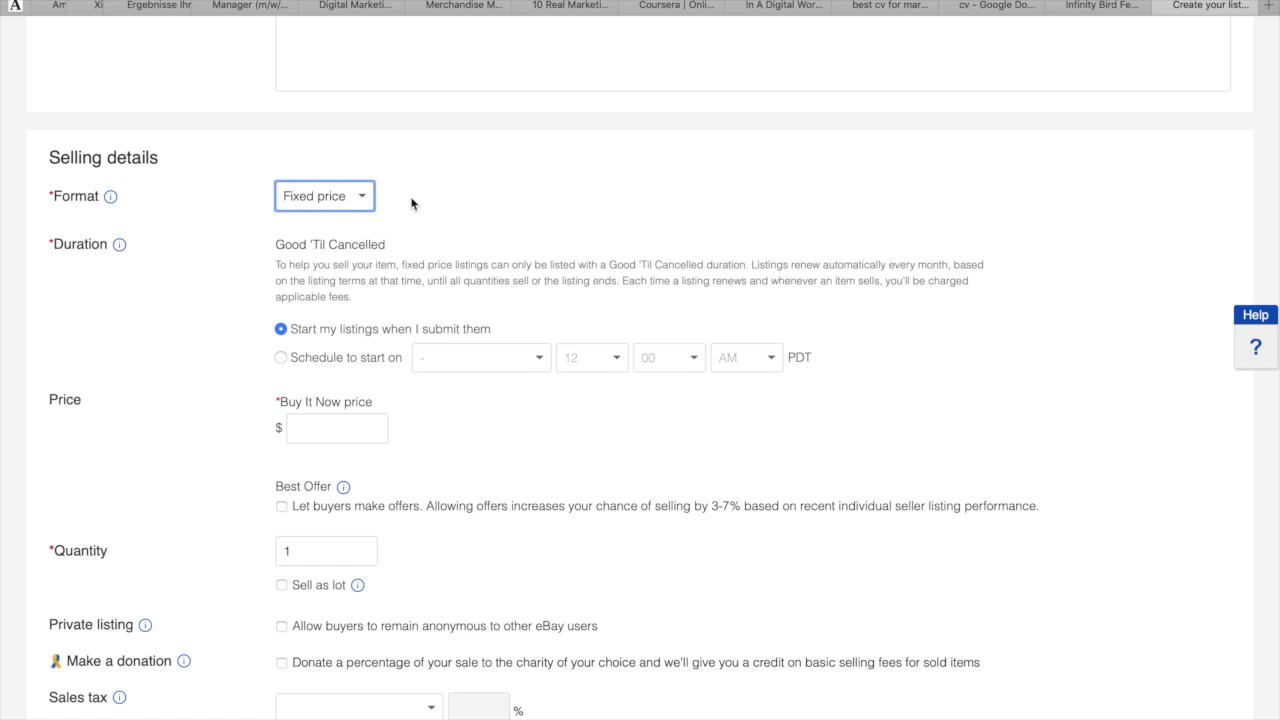
{"action": "scroll", "coordinate": [270, 405], "scroll_direction": "down", "scroll_amount": 1}
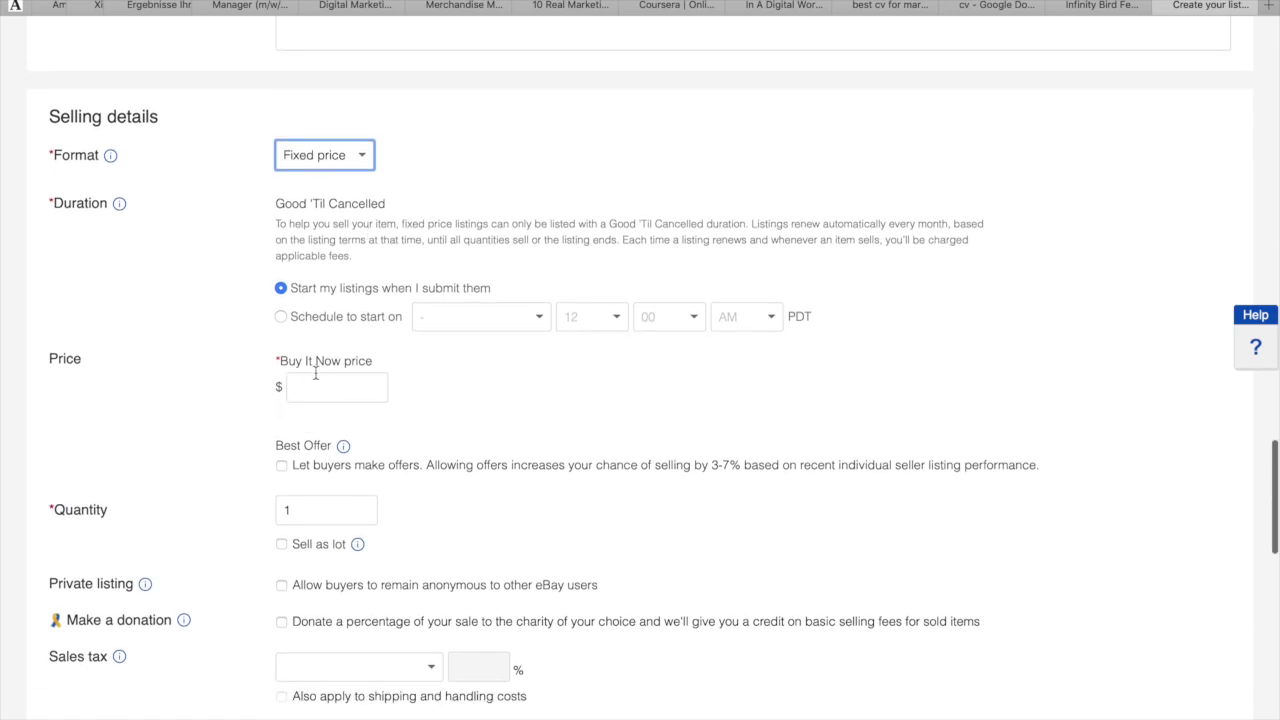
Step: Check the feeder's price and delivery terms on the Walmart product page for setting the Buy It Now price
{"action": "left_click", "coordinate": [315, 375]}
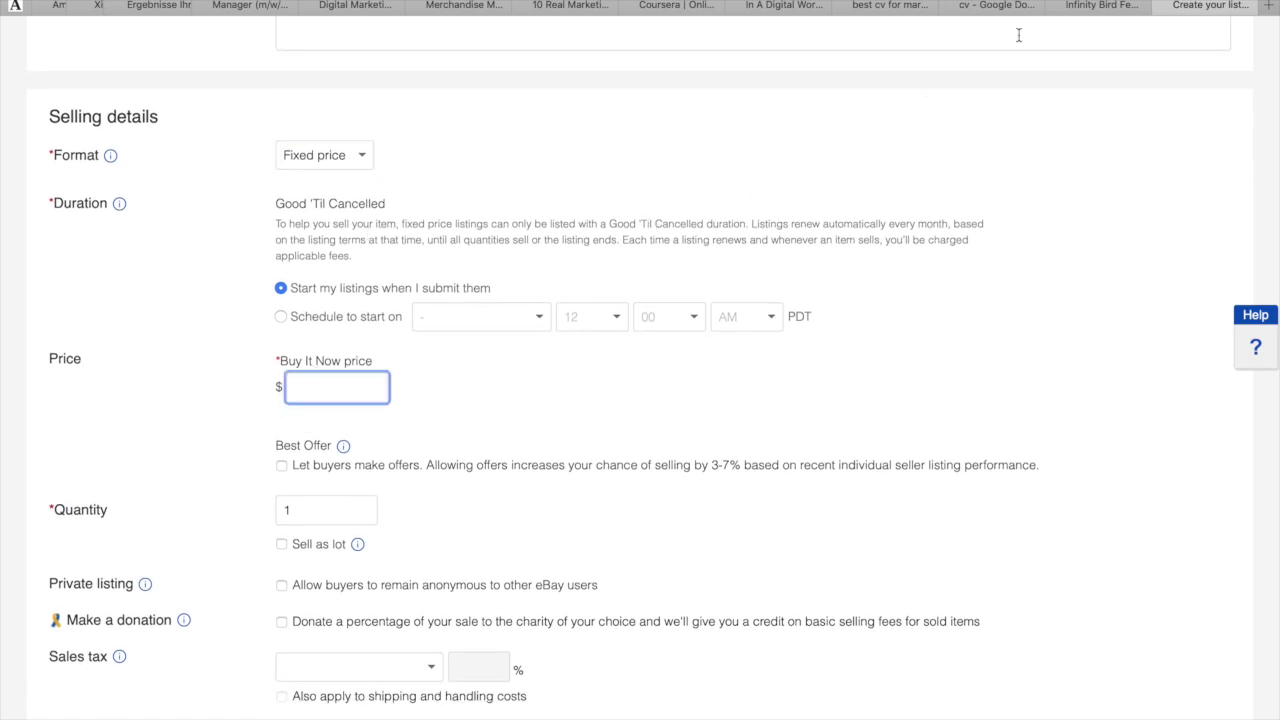
{"action": "left_click", "coordinate": [1108, 8]}
{"action": "left_click", "coordinate": [1003, 240]}
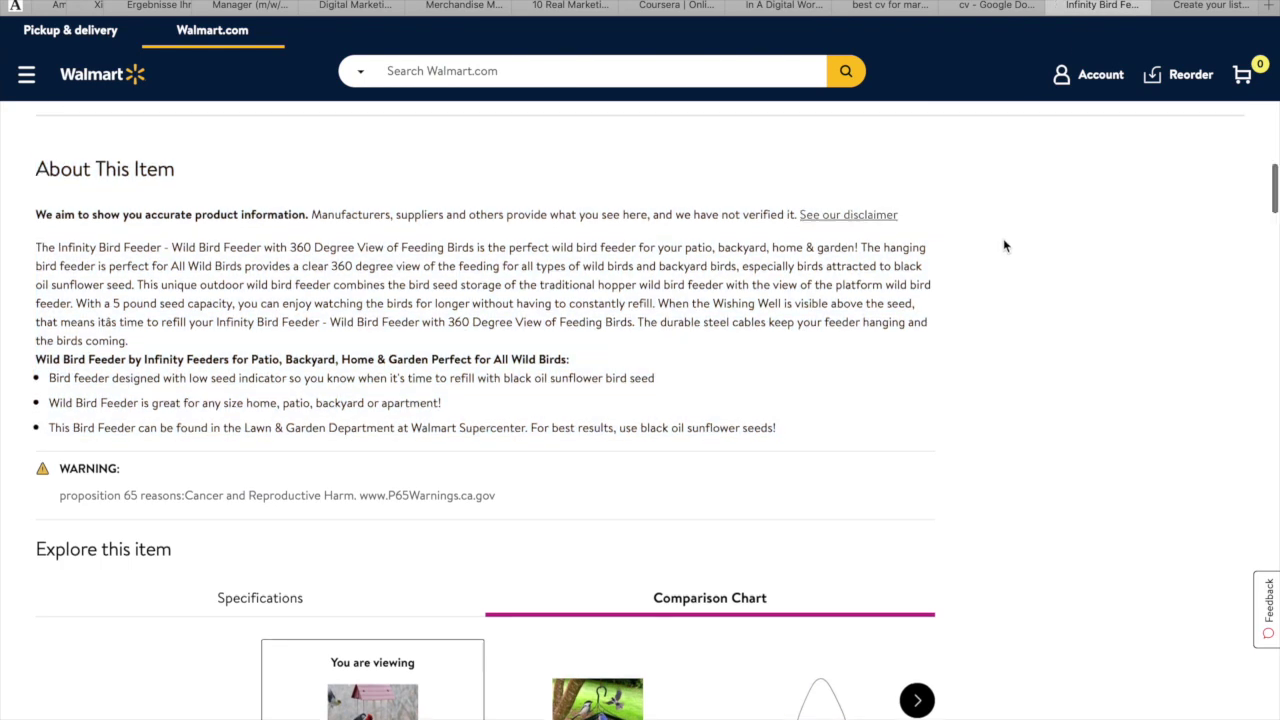
{"action": "scroll", "coordinate": [1003, 240], "scroll_direction": "up", "scroll_amount": 15}
{"action": "scroll", "coordinate": [531, 268], "scroll_direction": "up", "scroll_amount": 5}
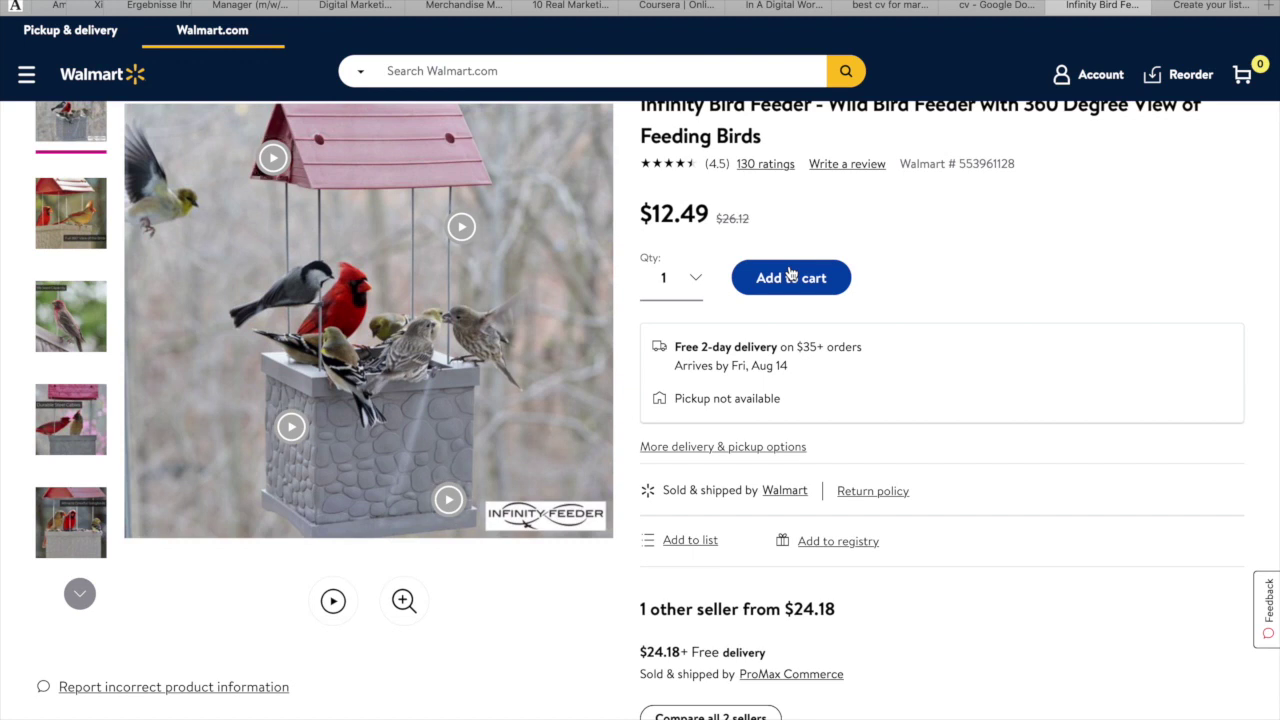
{"action": "scroll", "coordinate": [737, 246], "scroll_direction": "up", "scroll_amount": 1}
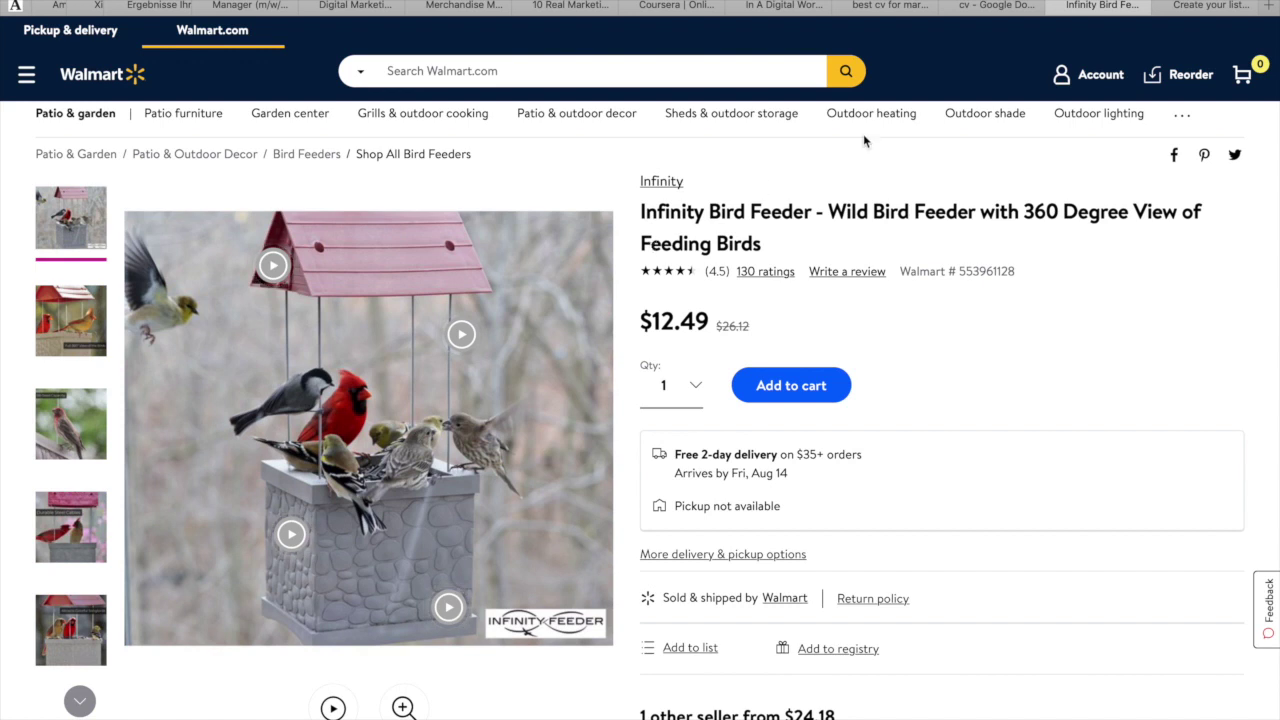
Step: Set the eBay listing's Buy It Now price to 25,99 and review the business policies in the shipping details
{"action": "key", "text": "ctrl+Tab"}
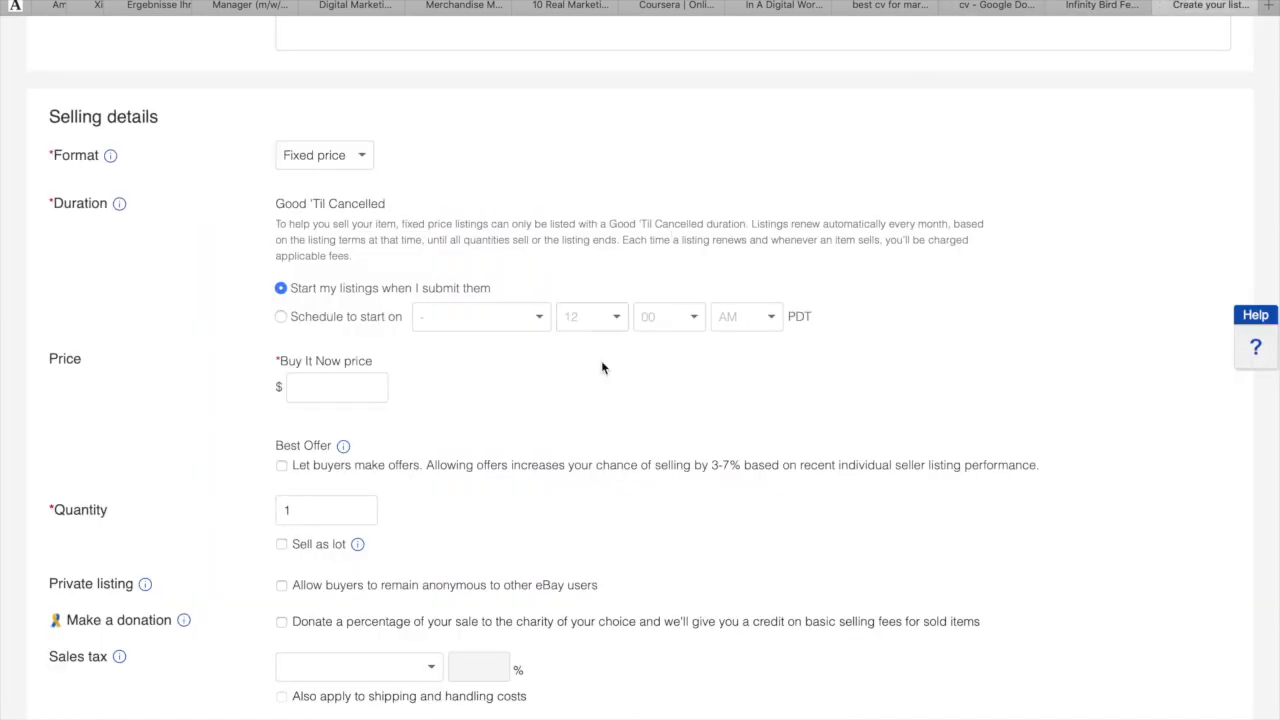
{"action": "scroll", "coordinate": [602, 367], "scroll_direction": "down", "scroll_amount": 2}
{"action": "left_click", "coordinate": [370, 280]}
{"action": "type", "text": "2"}
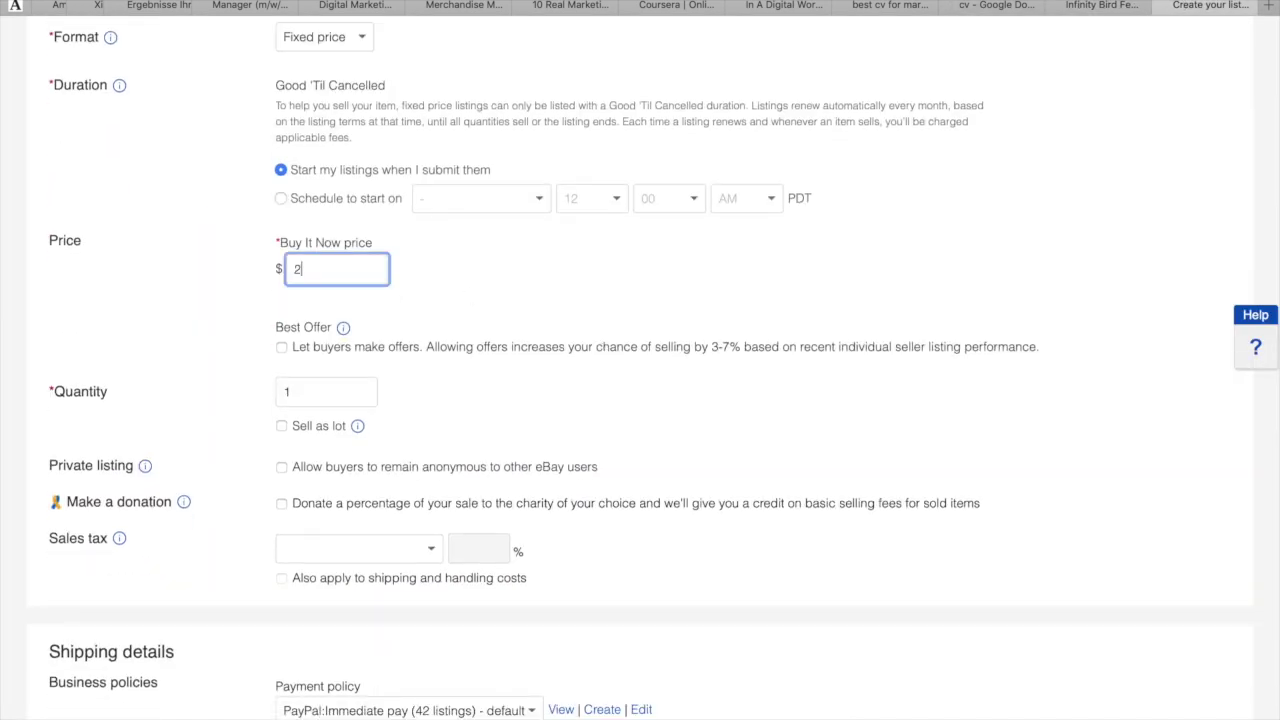
{"action": "type", "text": "5,99"}
{"action": "scroll", "coordinate": [222, 496], "scroll_direction": "down", "scroll_amount": 2}
{"action": "scroll", "coordinate": [222, 496], "scroll_direction": "down", "scroll_amount": 1}
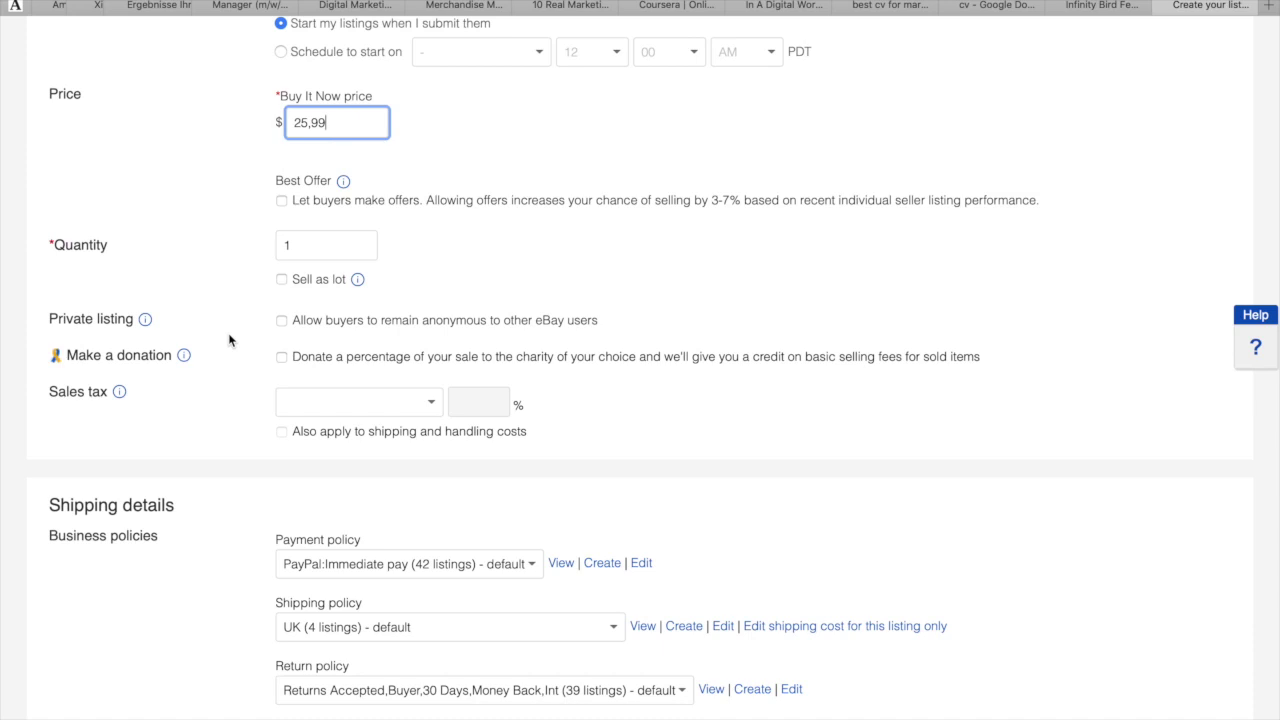
{"action": "scroll", "coordinate": [215, 388], "scroll_direction": "down", "scroll_amount": 1}
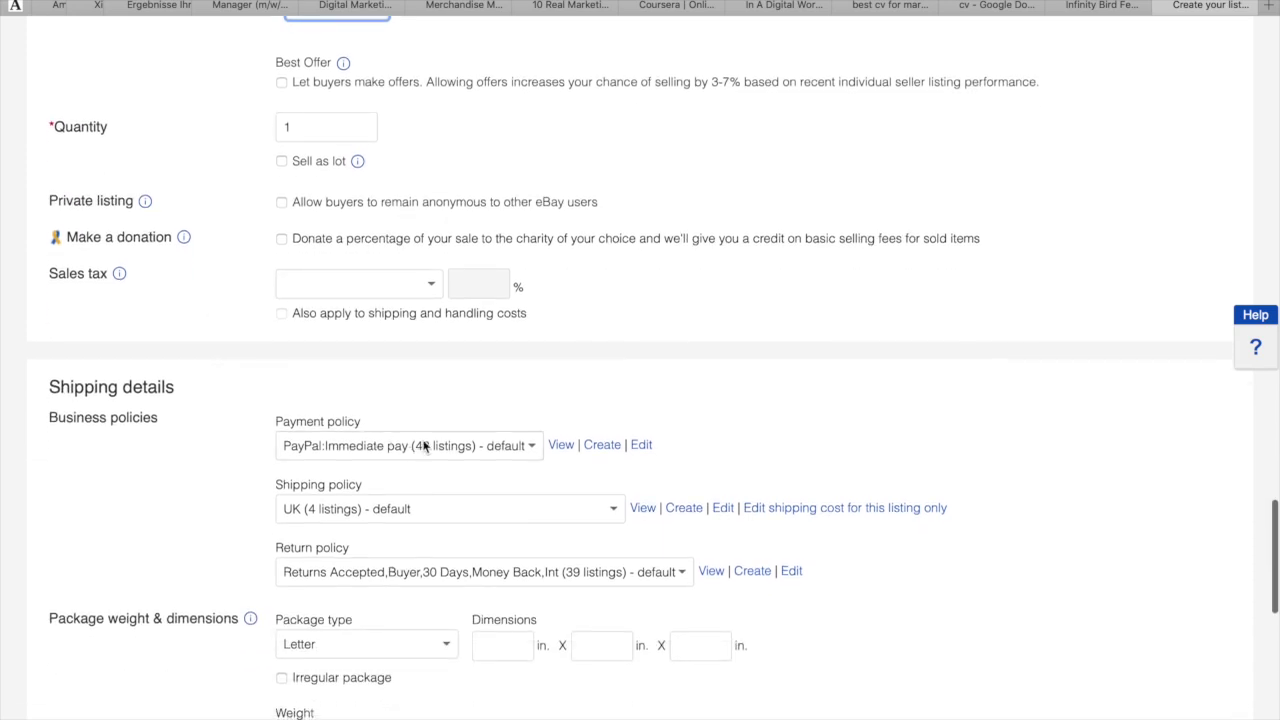
{"action": "scroll", "coordinate": [240, 468], "scroll_direction": "down", "scroll_amount": 1}
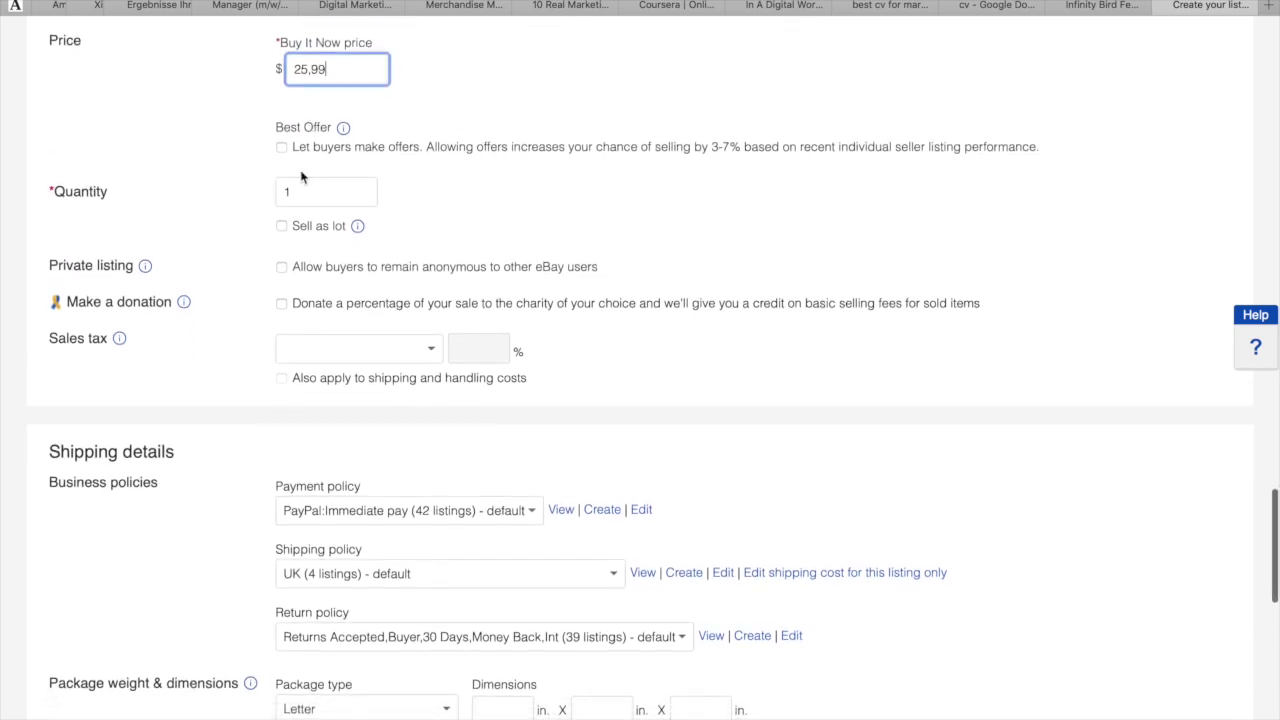
Step: Choose USO 0 as the shipping policy in the listing's shipping details
{"action": "scroll", "coordinate": [259, 385], "scroll_direction": "down", "scroll_amount": 5}
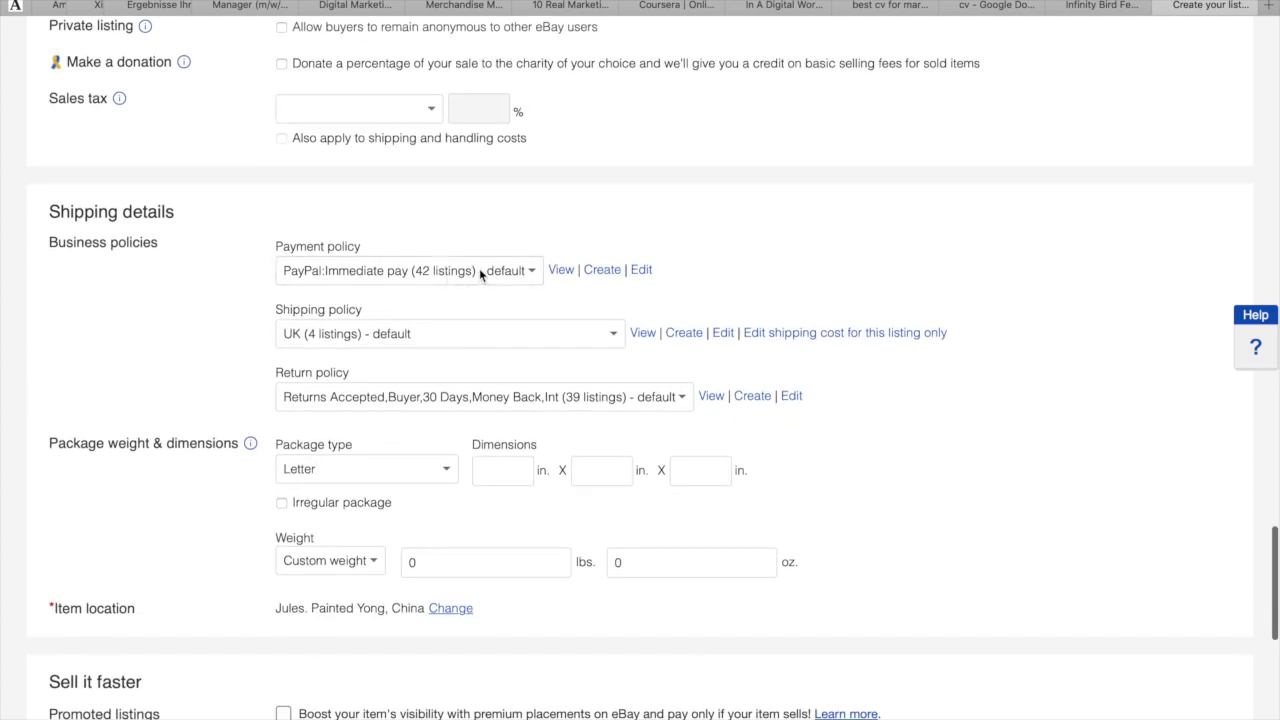
{"action": "left_click", "coordinate": [609, 341]}
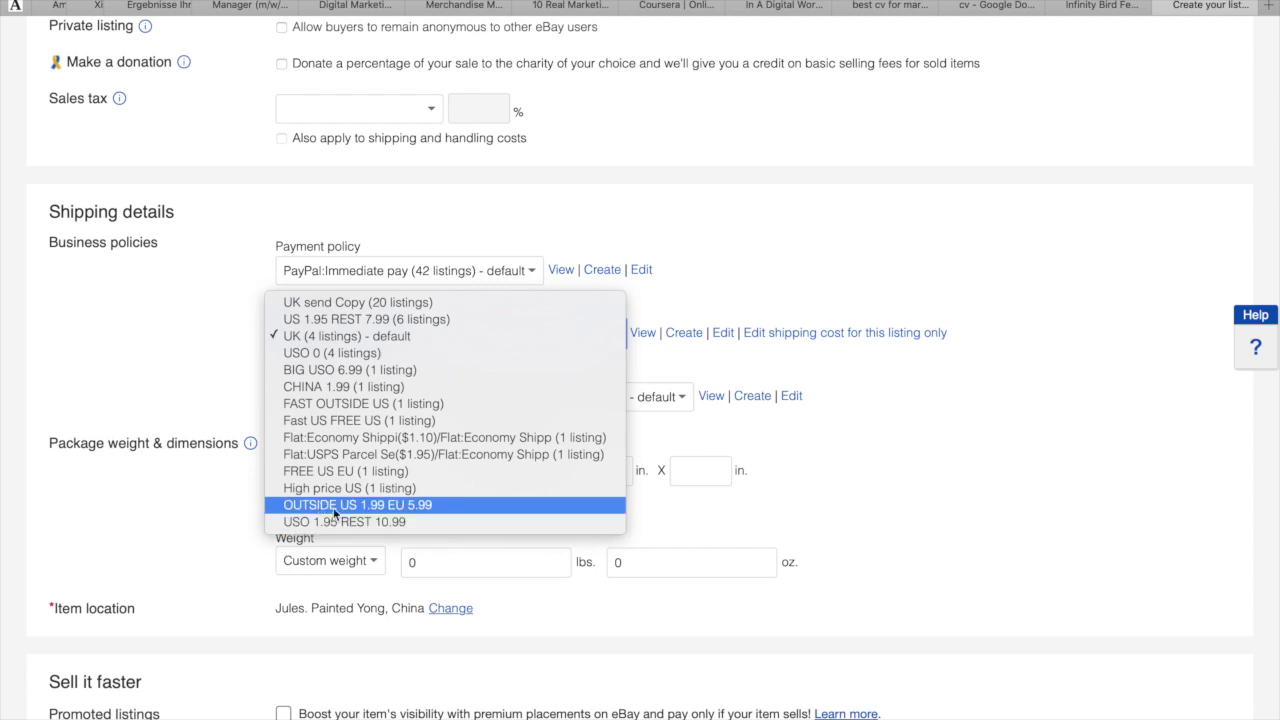
{"action": "left_click", "coordinate": [306, 358]}
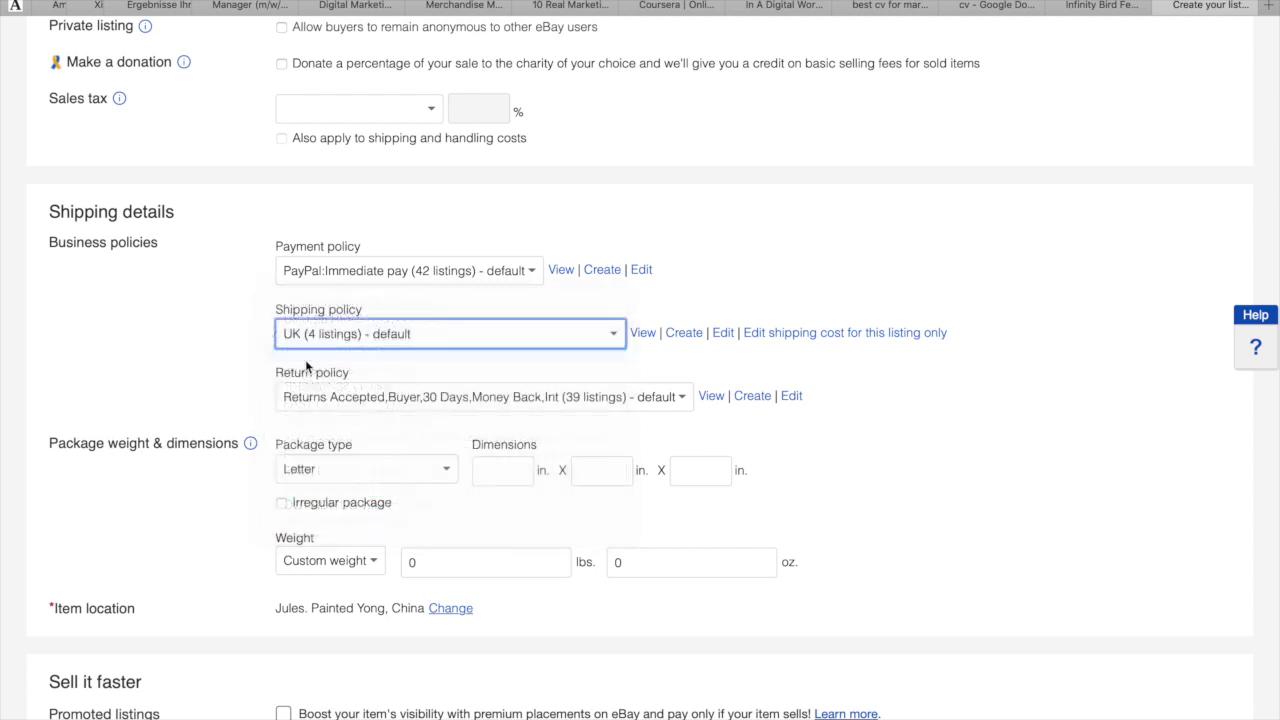
{"action": "scroll", "coordinate": [250, 443], "scroll_direction": "down", "scroll_amount": 3}
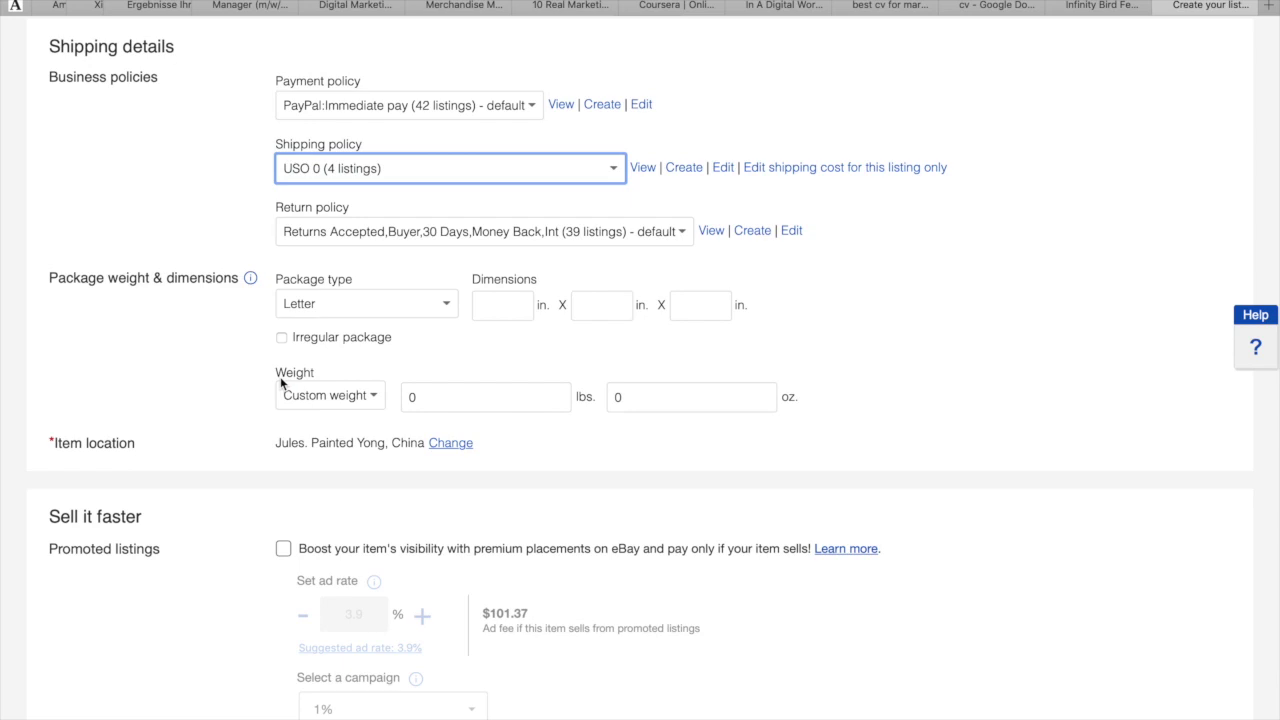
Step: Change the item location's country or region to United States
{"action": "scroll", "coordinate": [282, 382], "scroll_direction": "down", "scroll_amount": 4}
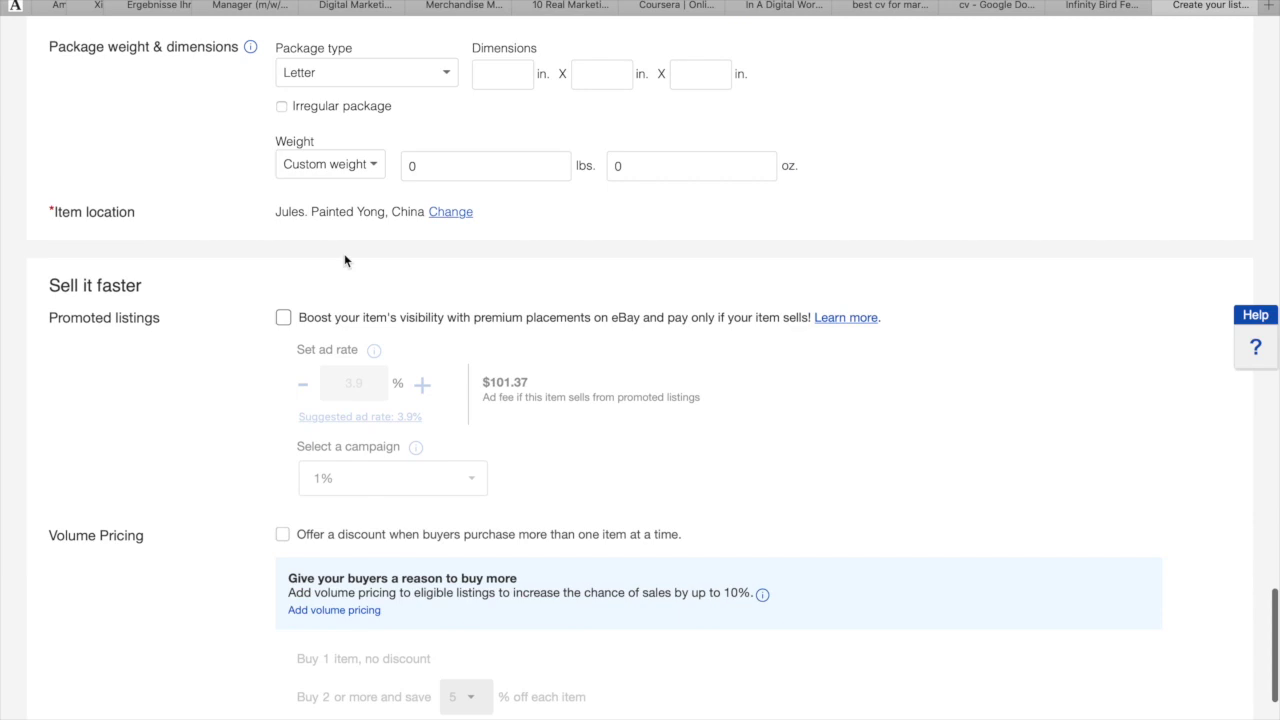
{"action": "left_click", "coordinate": [435, 213]}
{"action": "left_click", "coordinate": [388, 237]}
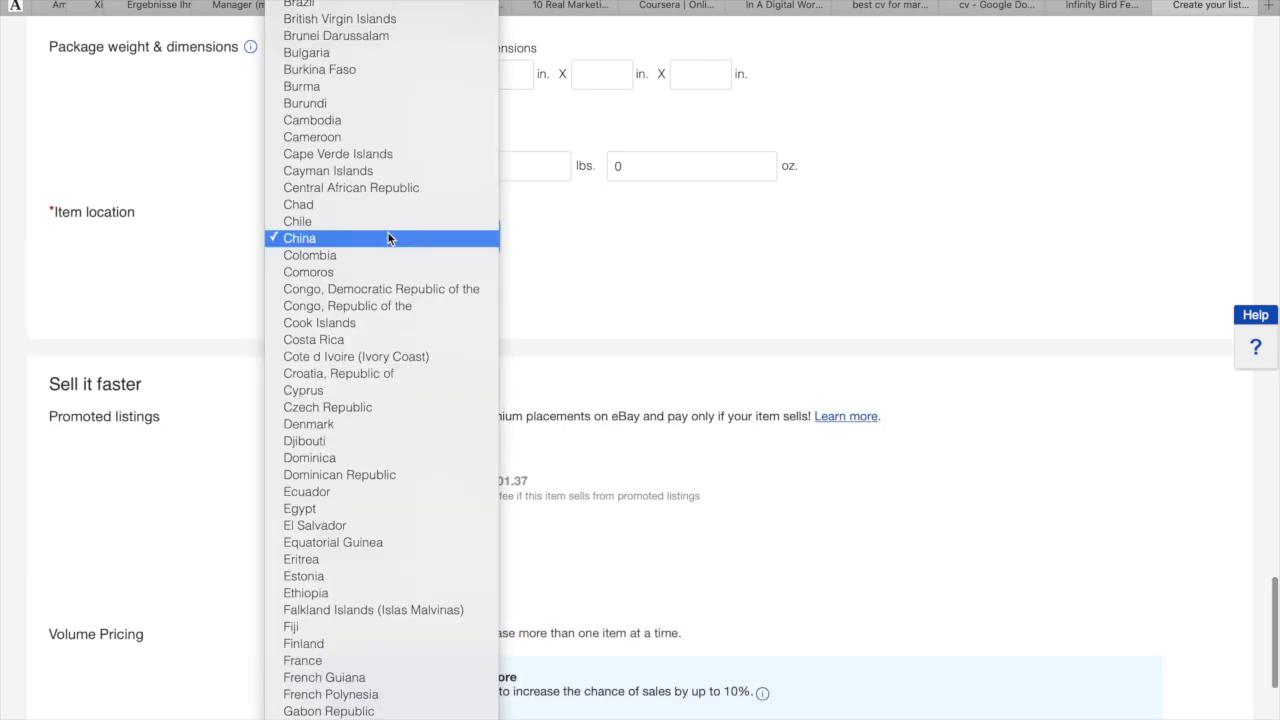
{"action": "scroll", "coordinate": [366, 222], "scroll_direction": "down", "scroll_amount": 15}
{"action": "scroll", "coordinate": [366, 226], "scroll_direction": "down", "scroll_amount": 3}
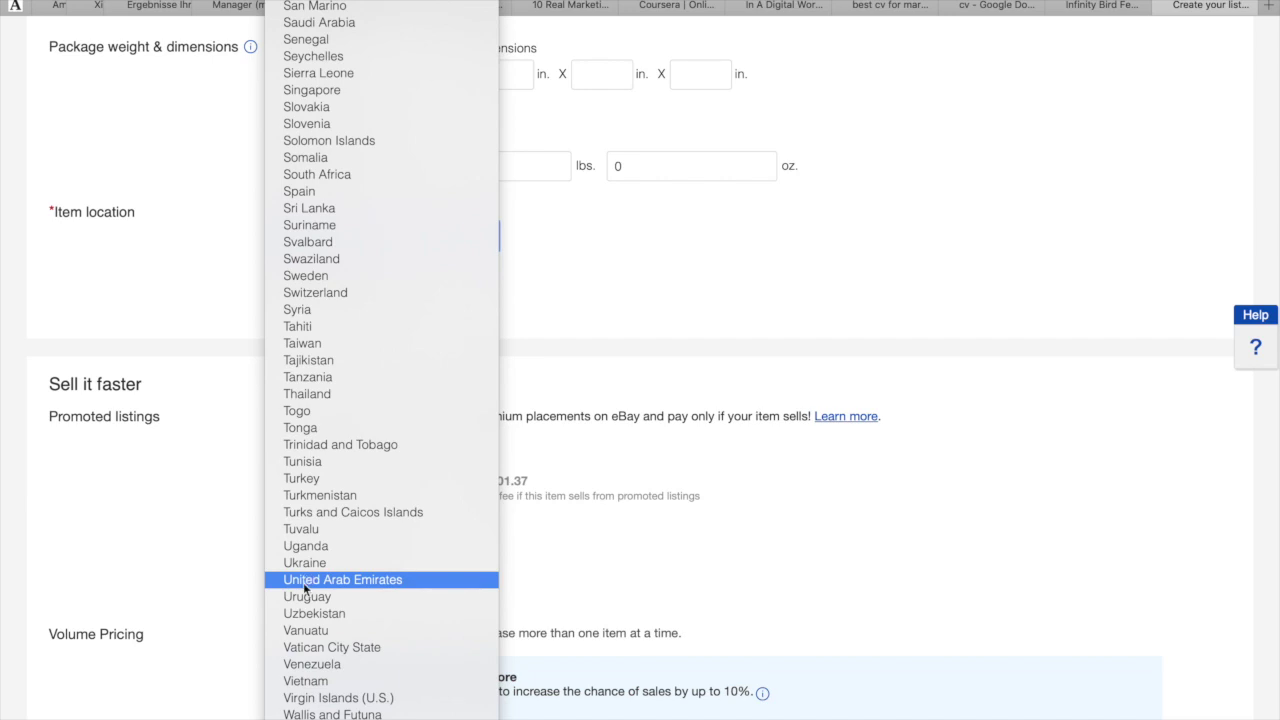
{"action": "scroll", "coordinate": [305, 588], "scroll_direction": "up", "scroll_amount": 20}
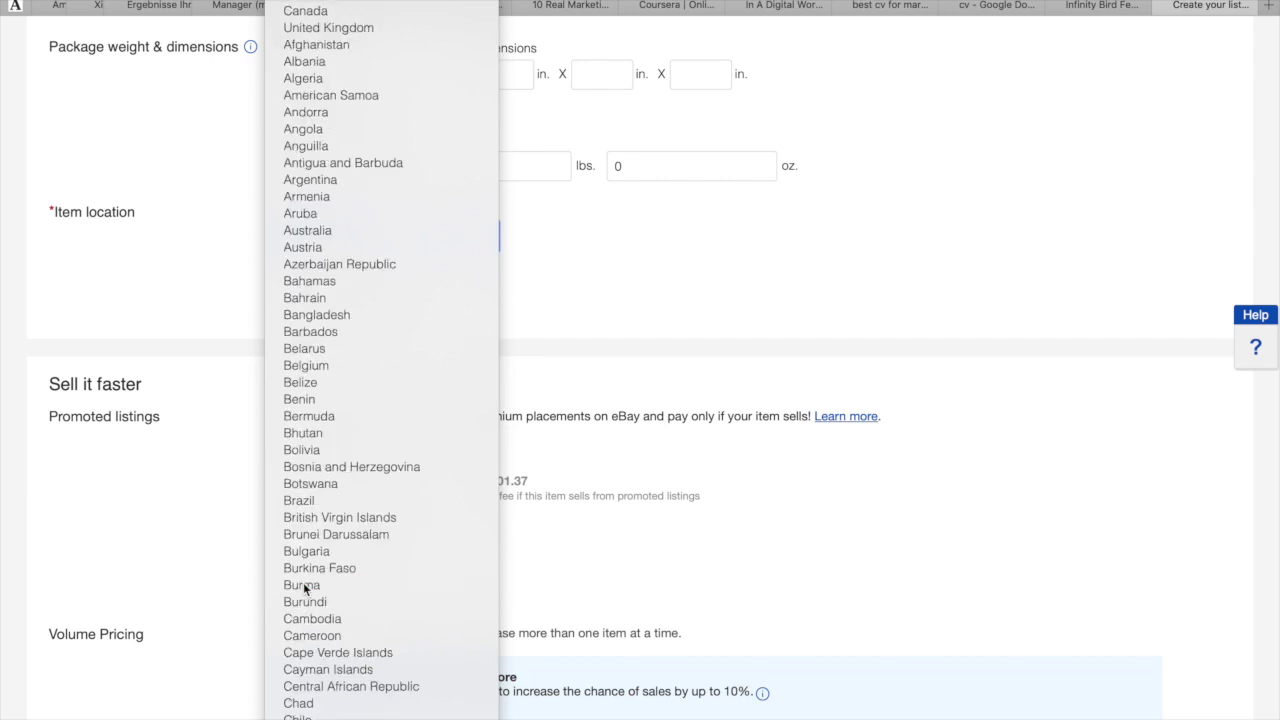
{"action": "left_click", "coordinate": [320, 3]}
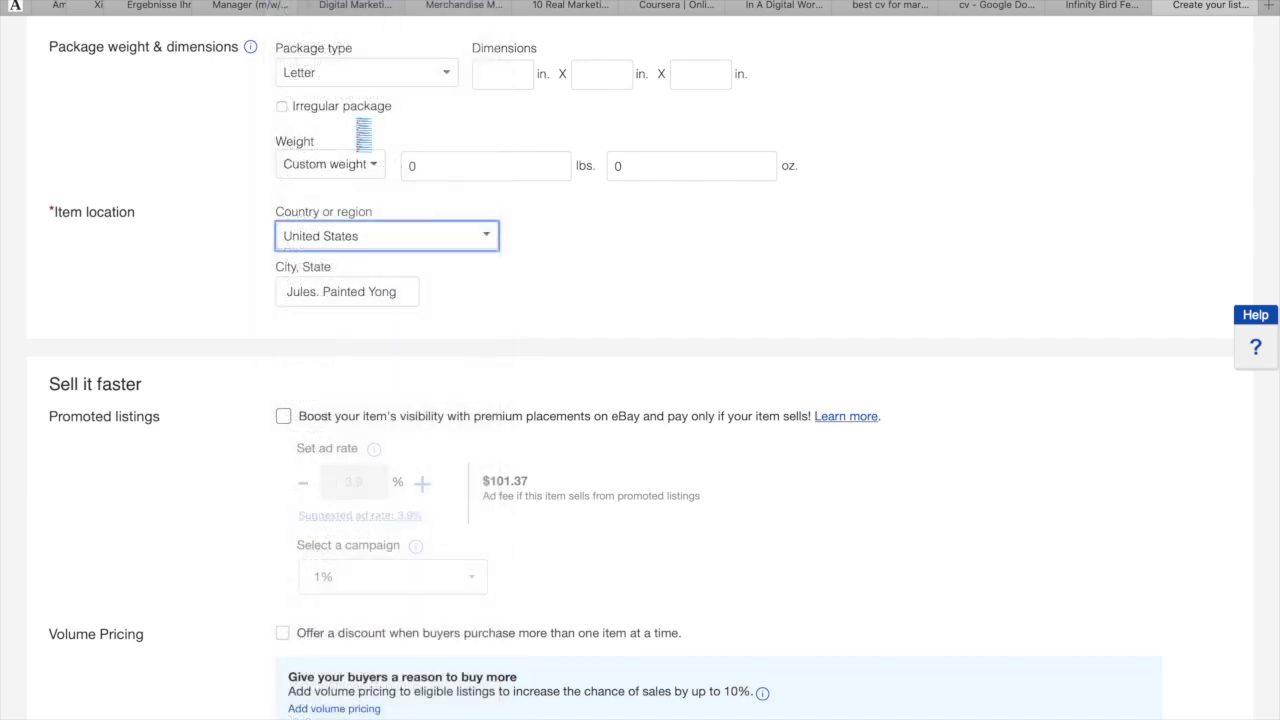
Step: Replace the item location's city and state with "multiple location"
{"action": "left_click", "coordinate": [376, 293]}
{"action": "left_click_drag", "start_coordinate": [412, 293], "coordinate": [283, 293]}
{"action": "key", "text": "BackSpace"}
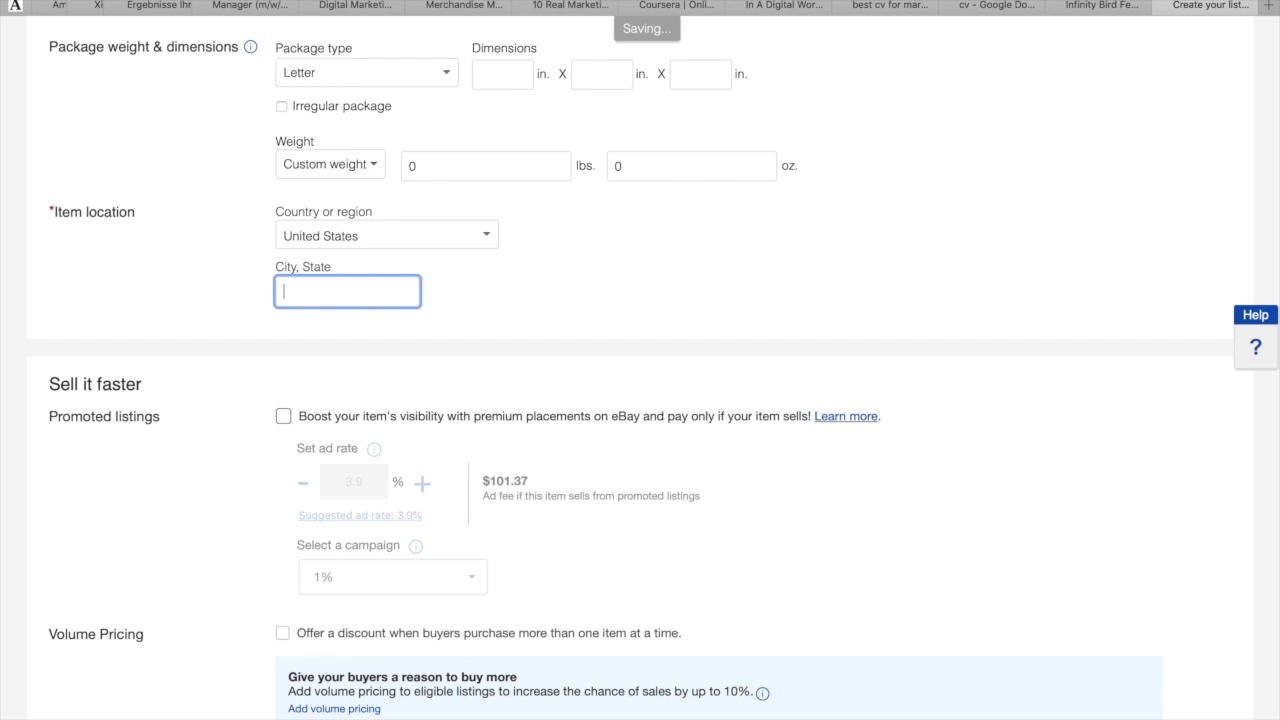
{"action": "type", "text": "mul"}
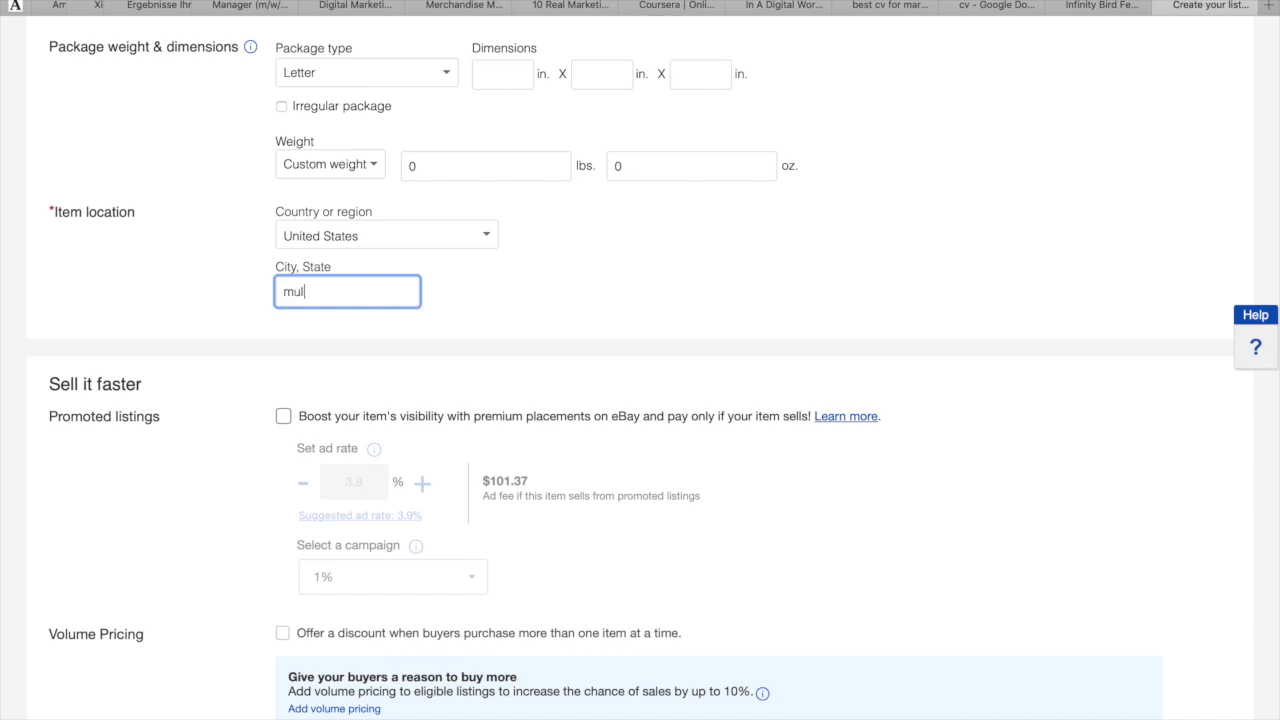
{"action": "type", "text": "tiple location"}
Step: Leave promoted listings and volume pricing off and submit the listing for publication
{"action": "scroll", "coordinate": [219, 458], "scroll_direction": "down", "scroll_amount": 3}
{"action": "scroll", "coordinate": [220, 431], "scroll_direction": "down", "scroll_amount": 4}
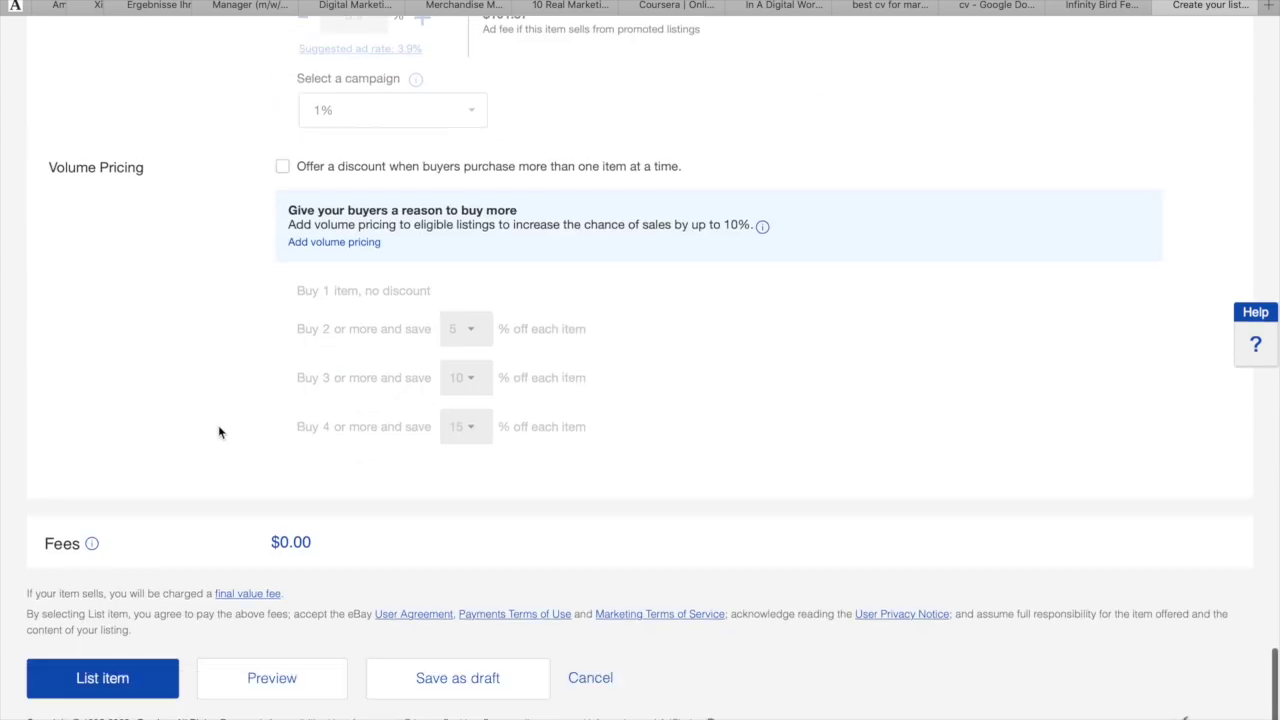
{"action": "scroll", "coordinate": [291, 262], "scroll_direction": "up", "scroll_amount": 7}
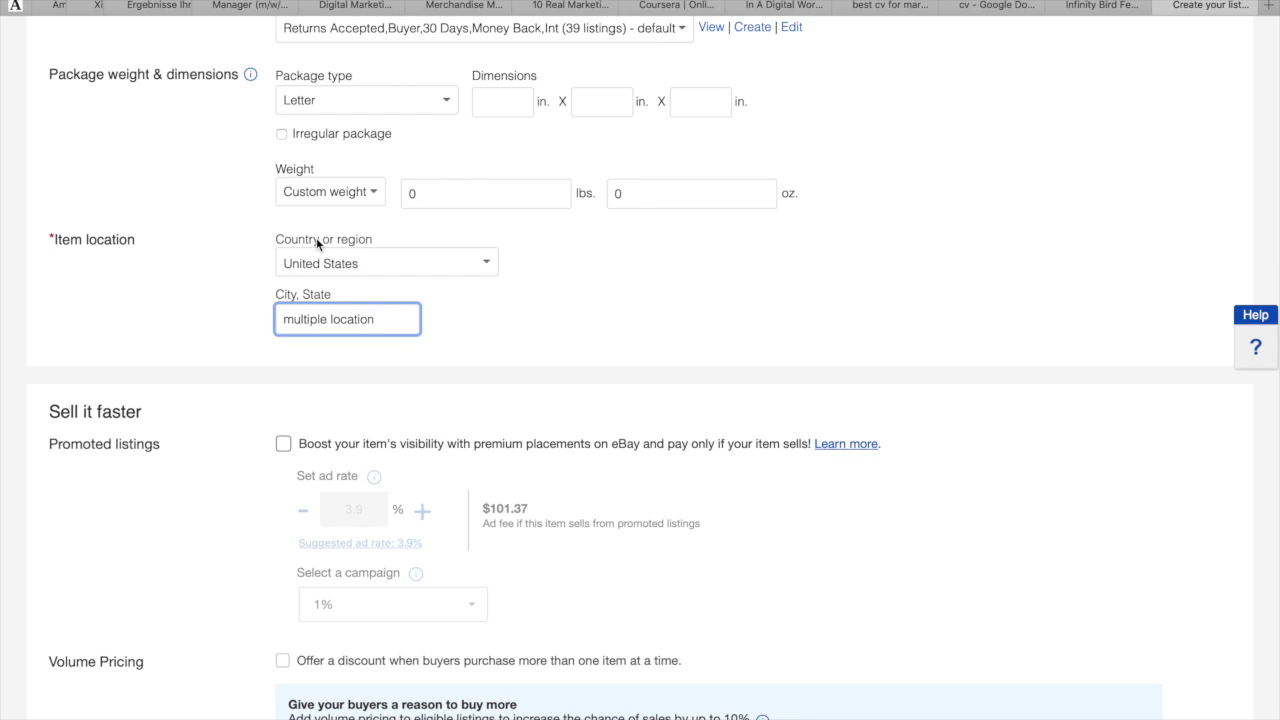
{"action": "scroll", "coordinate": [200, 330], "scroll_direction": "down", "scroll_amount": 4}
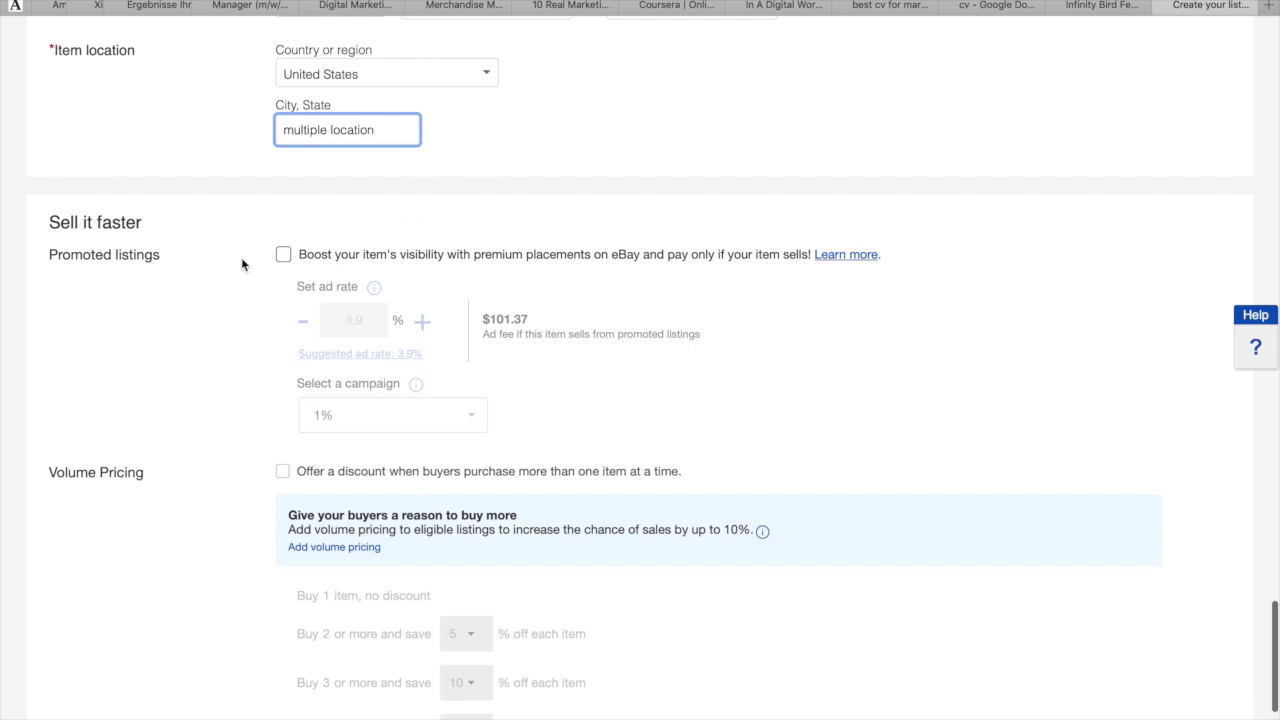
{"action": "scroll", "coordinate": [200, 360], "scroll_direction": "down", "scroll_amount": 3}
{"action": "scroll", "coordinate": [166, 340], "scroll_direction": "up", "scroll_amount": 4}
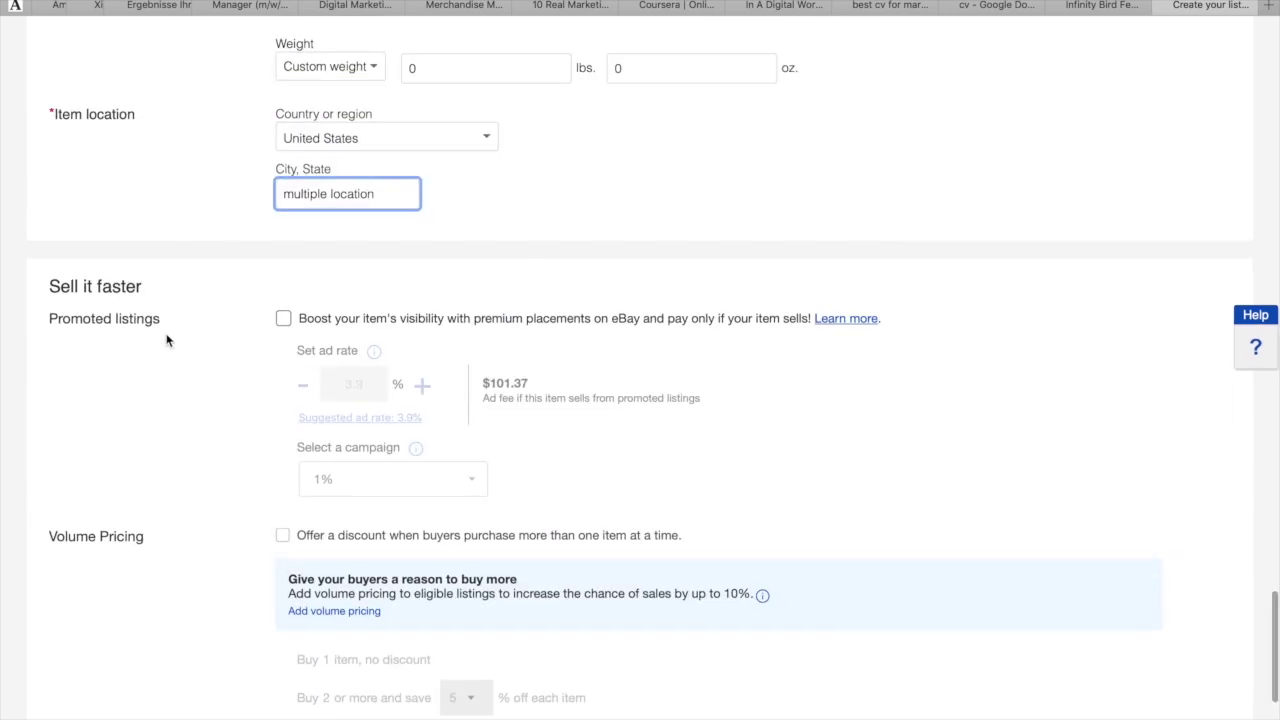
{"action": "scroll", "coordinate": [166, 340], "scroll_direction": "down", "scroll_amount": 5}
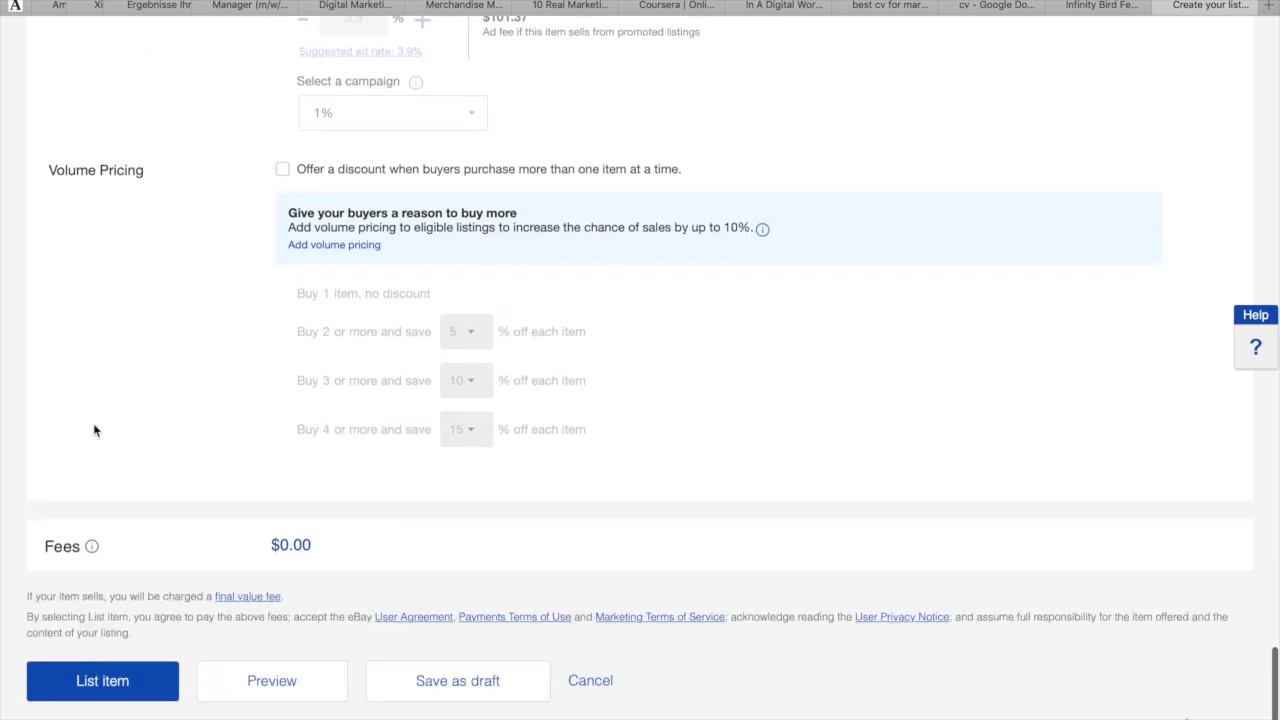
{"action": "left_click", "coordinate": [100, 688]}
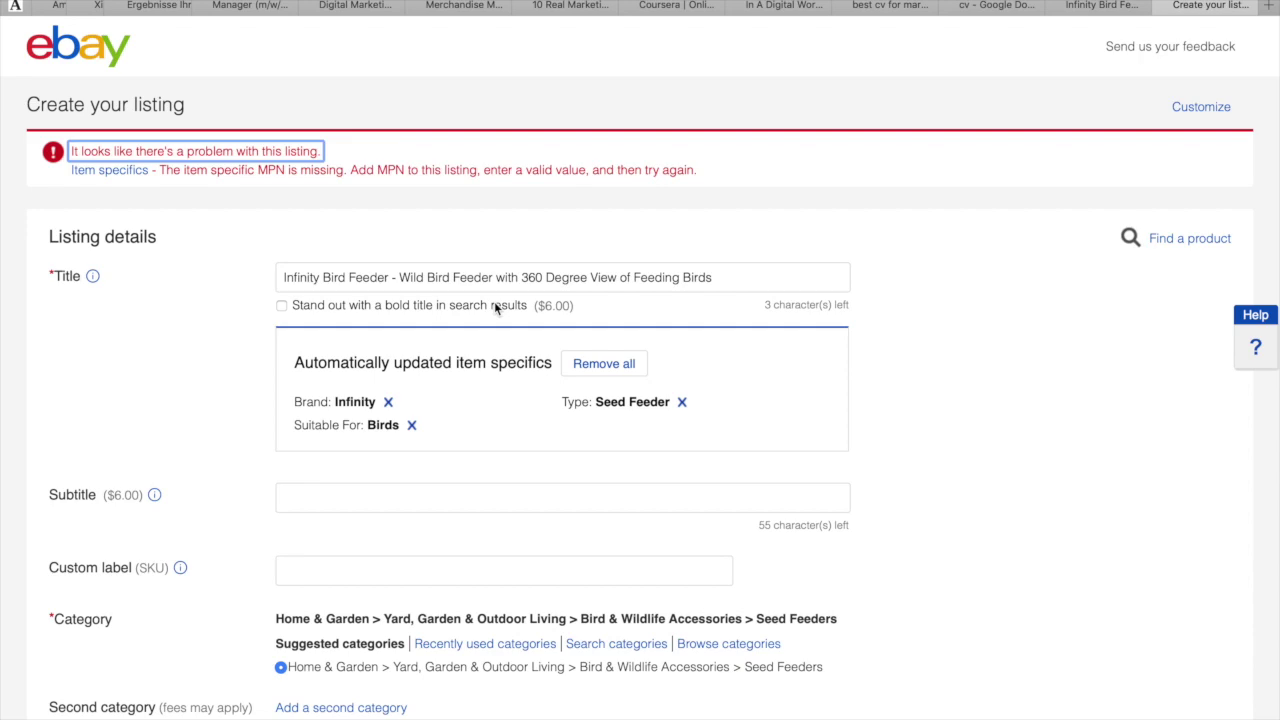
Step: Clear the brand in the required item specifics and enter Infinity again
{"action": "scroll", "coordinate": [244, 540], "scroll_direction": "down", "scroll_amount": 5}
{"action": "scroll", "coordinate": [164, 657], "scroll_direction": "up", "scroll_amount": 5}
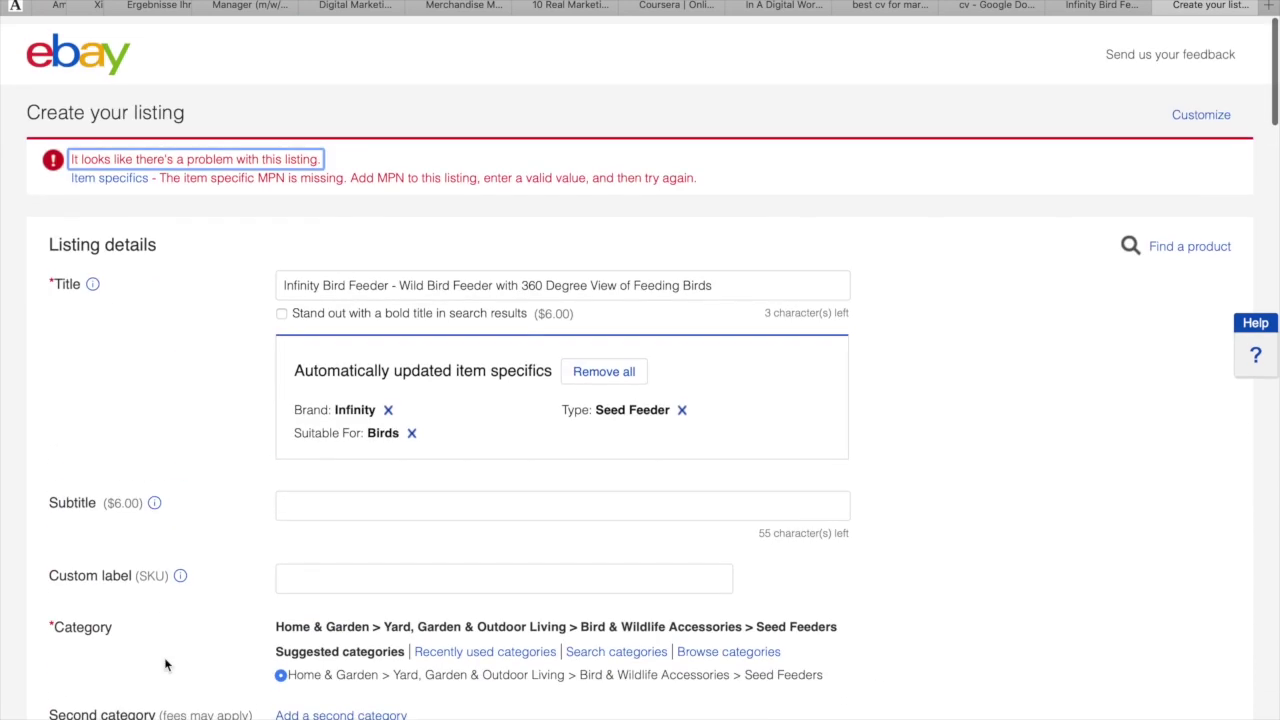
{"action": "scroll", "coordinate": [164, 657], "scroll_direction": "down", "scroll_amount": 10}
{"action": "scroll", "coordinate": [164, 657], "scroll_direction": "up", "scroll_amount": 3}
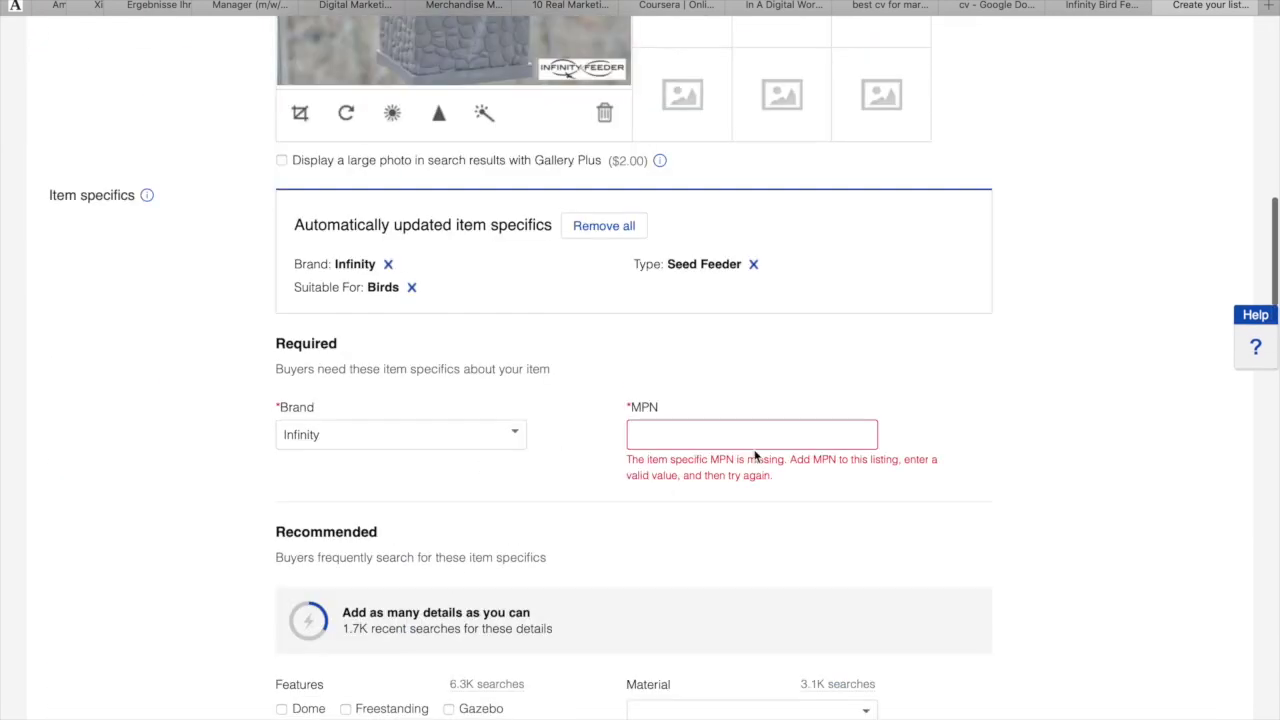
{"action": "left_click", "coordinate": [779, 434]}
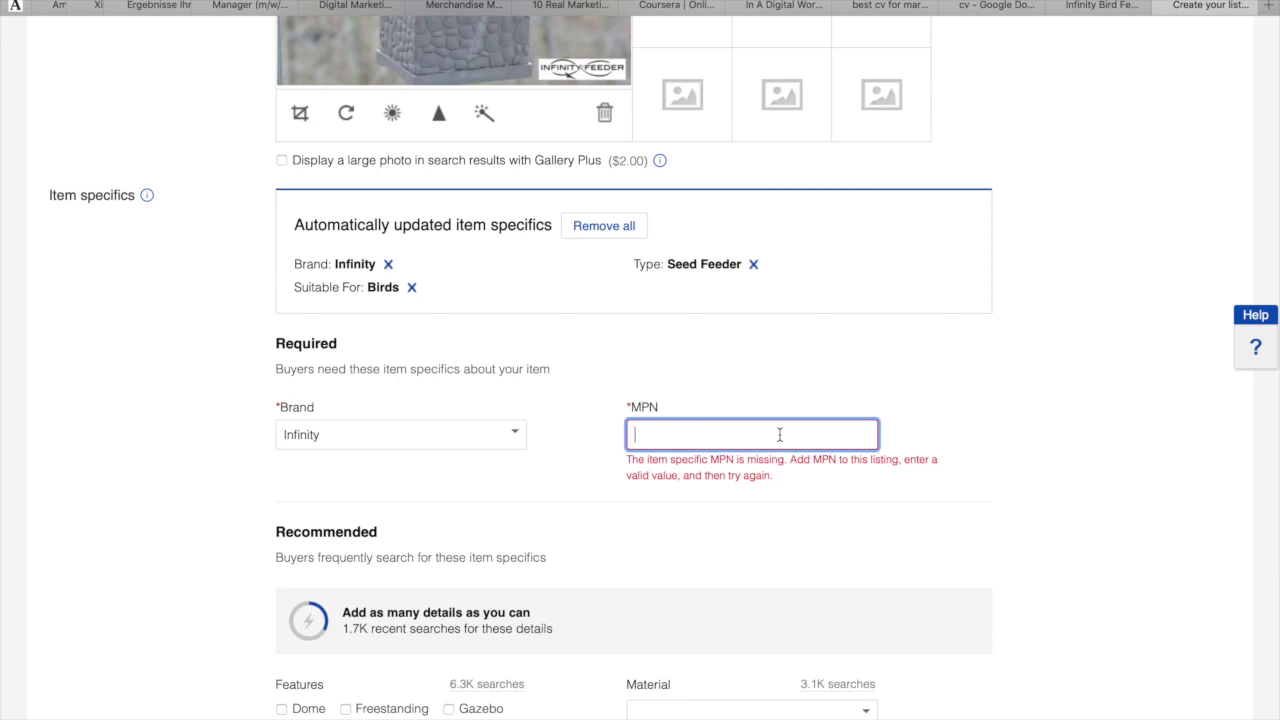
{"action": "left_click", "coordinate": [500, 436]}
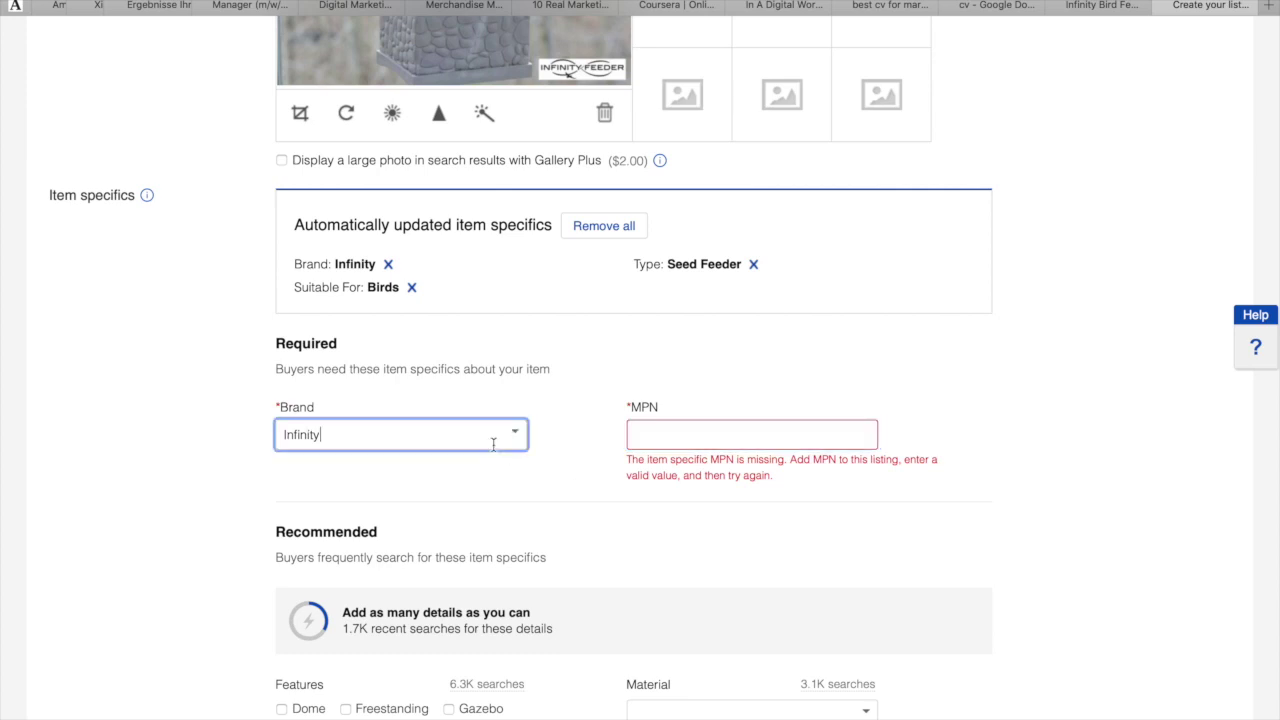
{"action": "left_click", "coordinate": [650, 431]}
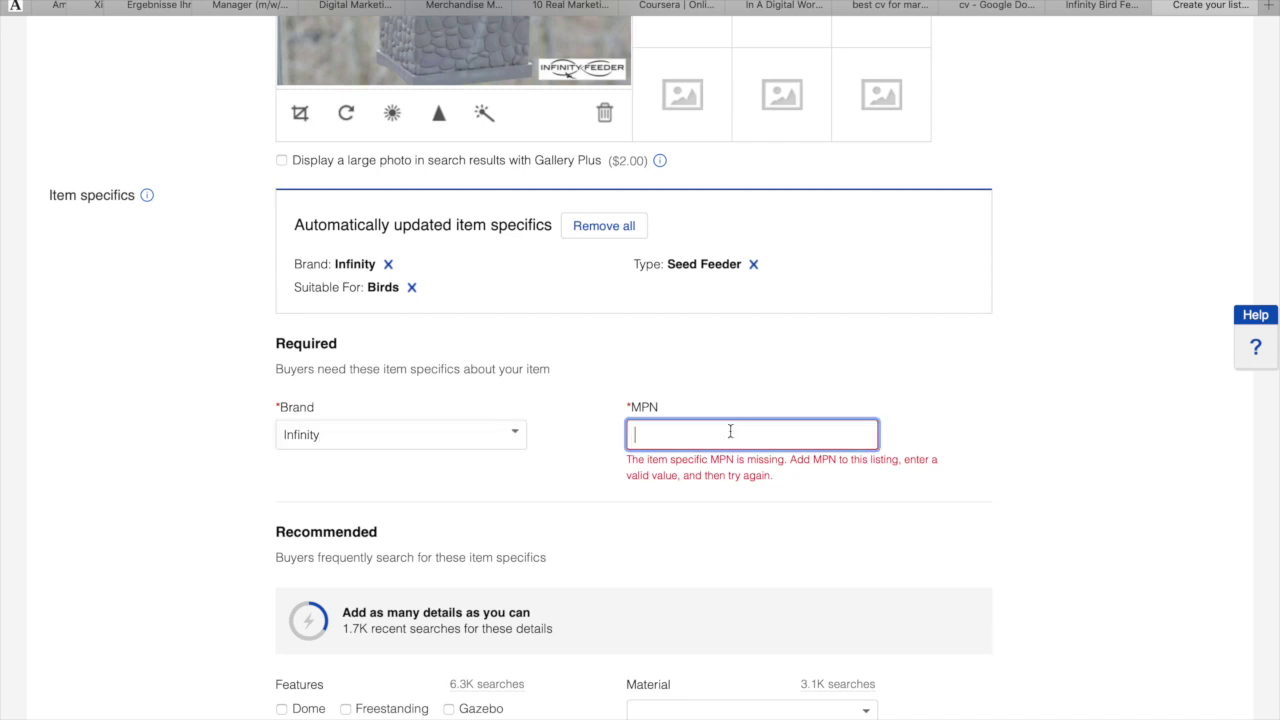
{"action": "left_click", "coordinate": [389, 428]}
{"action": "key", "text": "super+a"}
{"action": "key", "text": "BackSpace"}
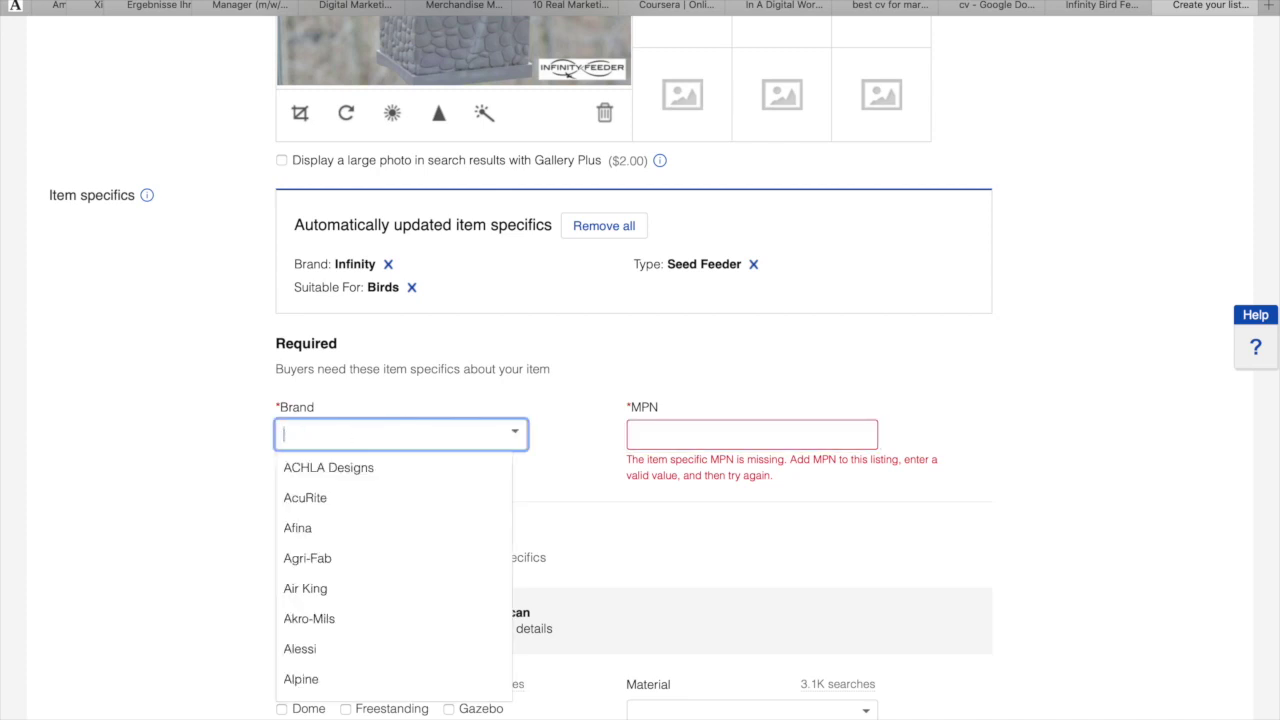
{"action": "type", "text": "inf"}
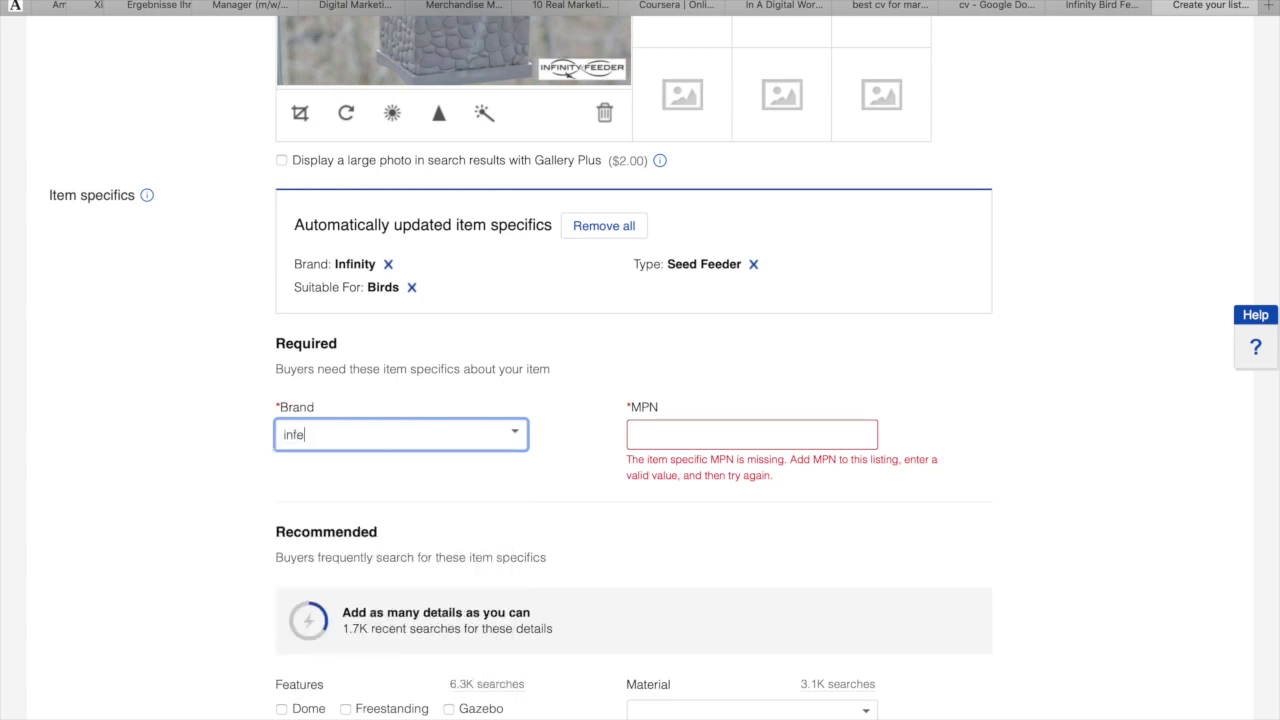
{"action": "left_click", "coordinate": [398, 468]}
Step: Enter 14384 as the MPN in the required item specifics and submit the listing again
{"action": "left_click", "coordinate": [709, 386]}
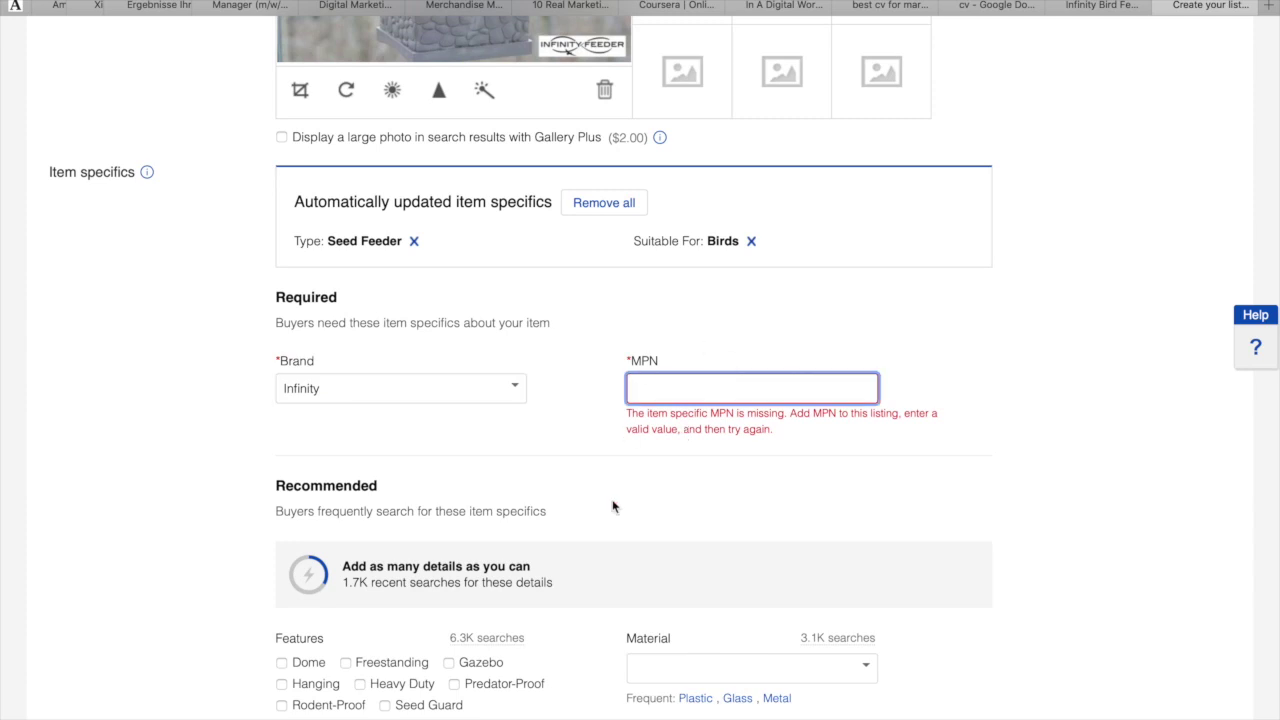
{"action": "scroll", "coordinate": [611, 509], "scroll_direction": "down", "scroll_amount": 3}
{"action": "type", "text": "HB06"}
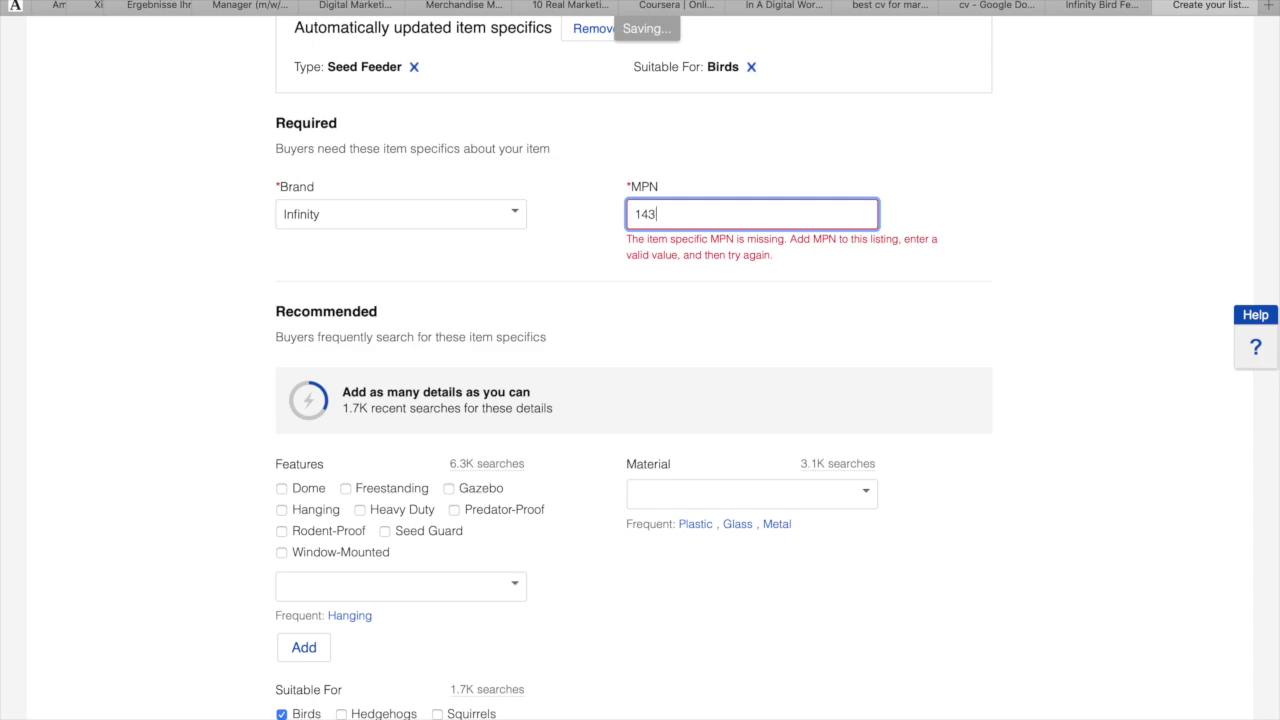
{"action": "scroll", "coordinate": [586, 437], "scroll_direction": "down", "scroll_amount": 2}
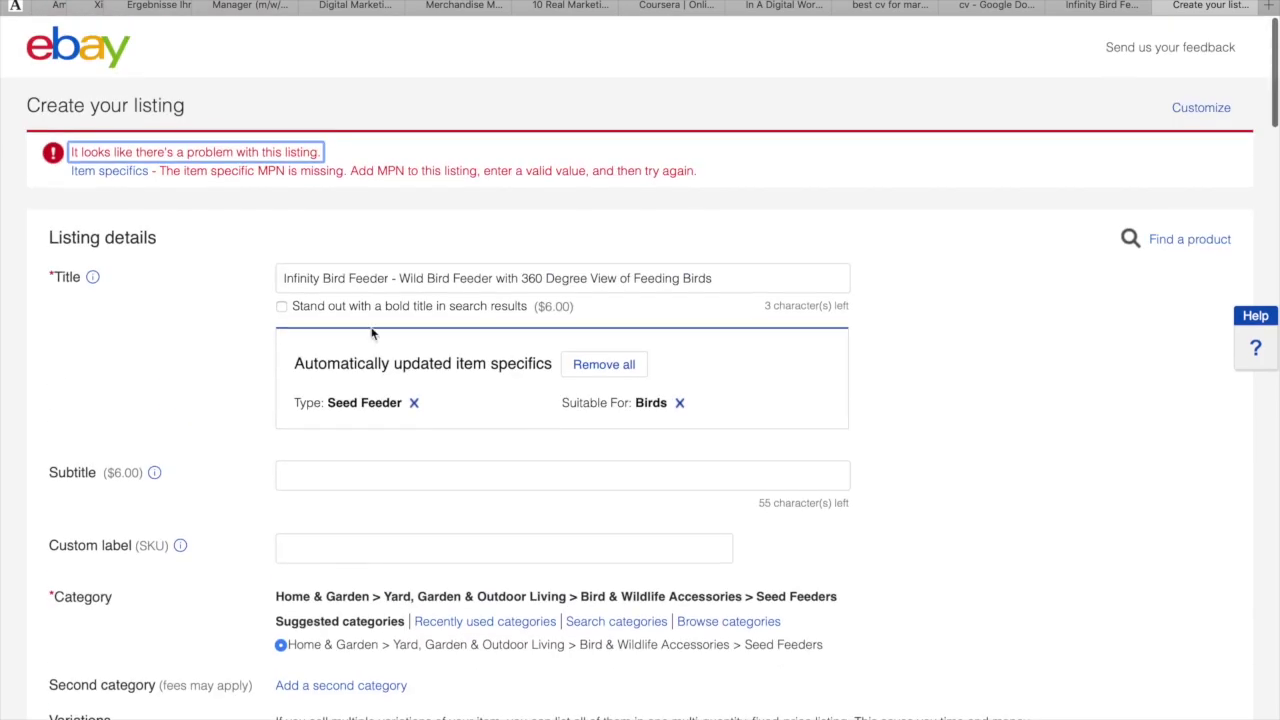
{"action": "scroll", "coordinate": [206, 445], "scroll_direction": "down", "scroll_amount": 20}
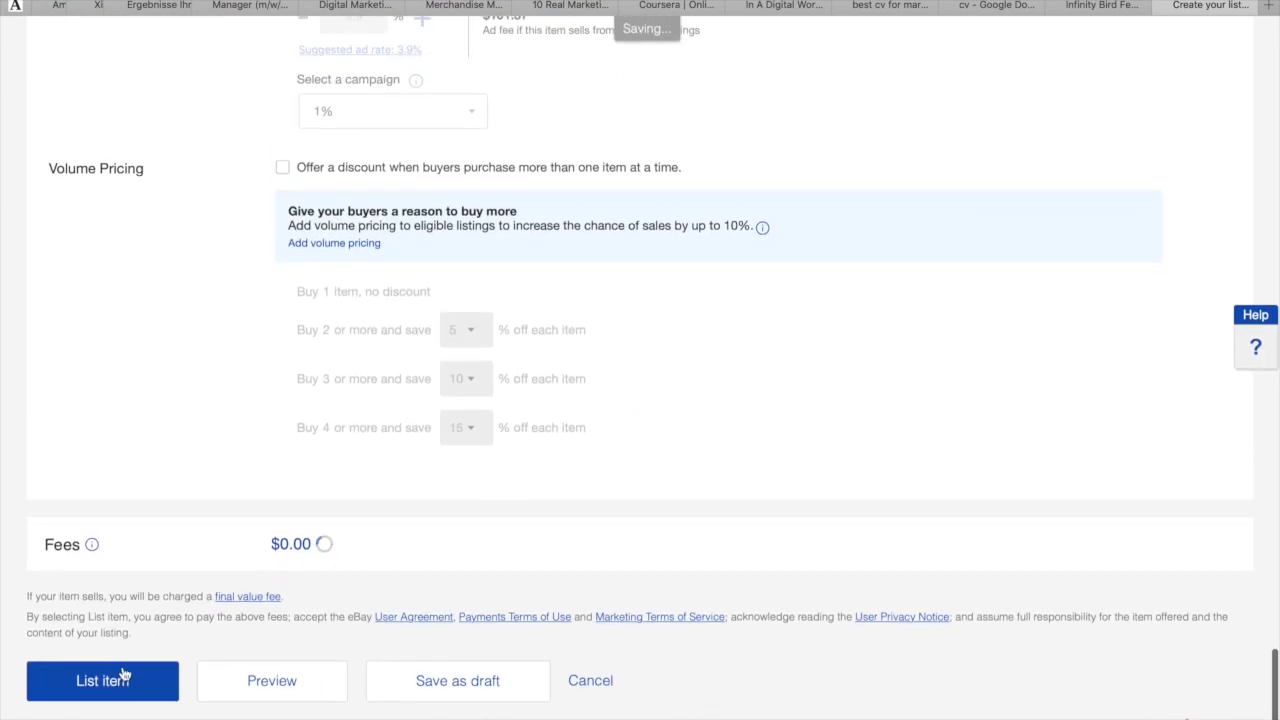
{"action": "left_click", "coordinate": [103, 683]}
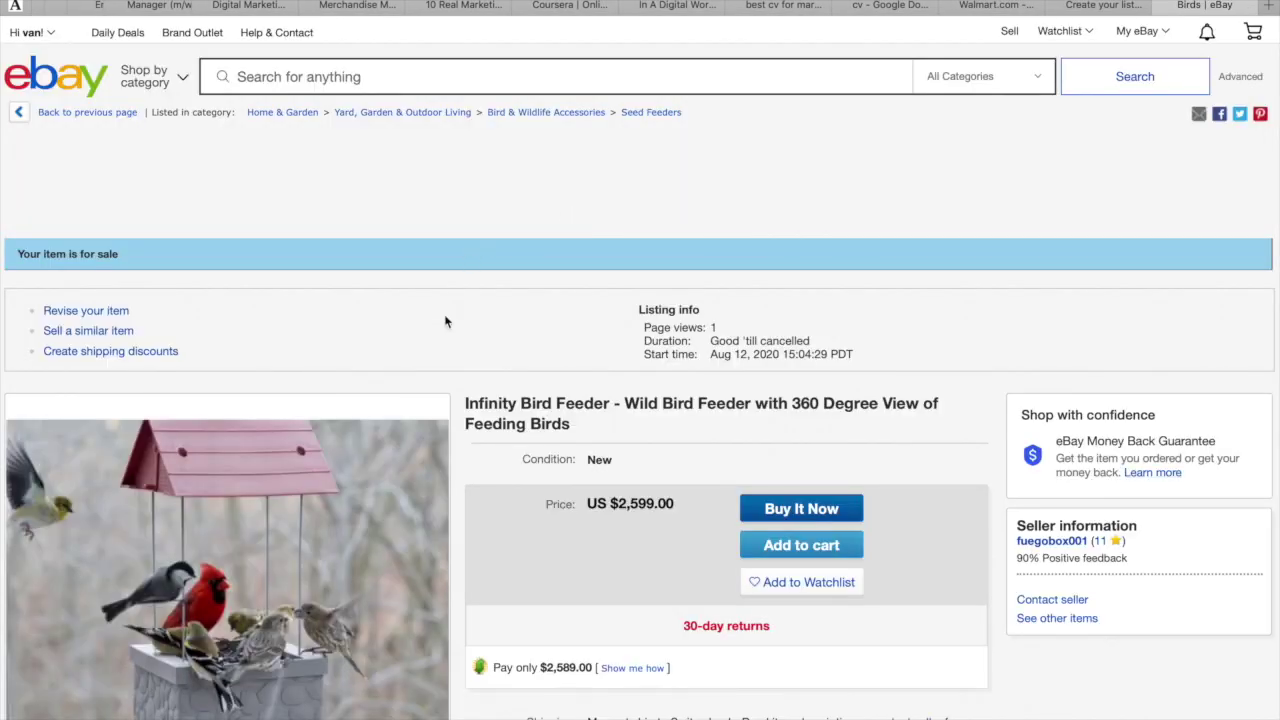
Step: Review the published bird feeder listing and open it for revision
{"action": "scroll", "coordinate": [444, 320], "scroll_direction": "down", "scroll_amount": 3}
{"action": "scroll", "coordinate": [444, 314], "scroll_direction": "down", "scroll_amount": 2}
{"action": "scroll", "coordinate": [444, 314], "scroll_direction": "up", "scroll_amount": 4}
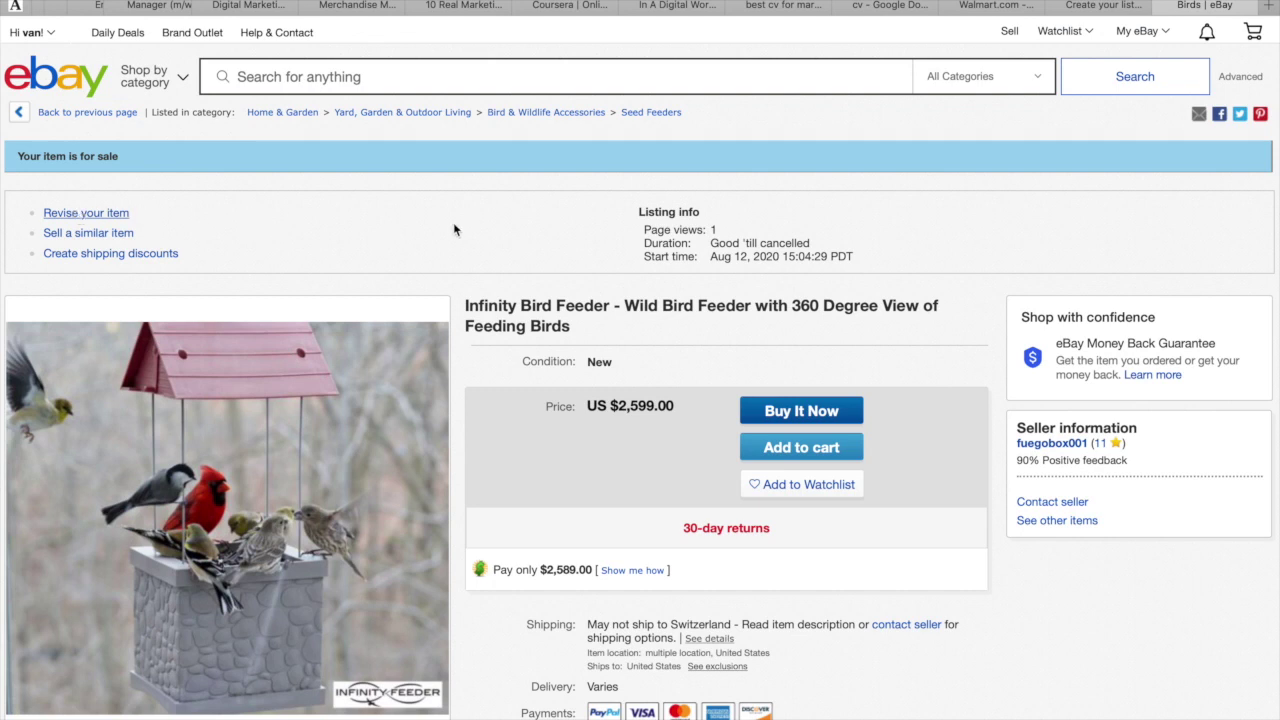
{"action": "scroll", "coordinate": [224, 487], "scroll_direction": "down", "scroll_amount": 5}
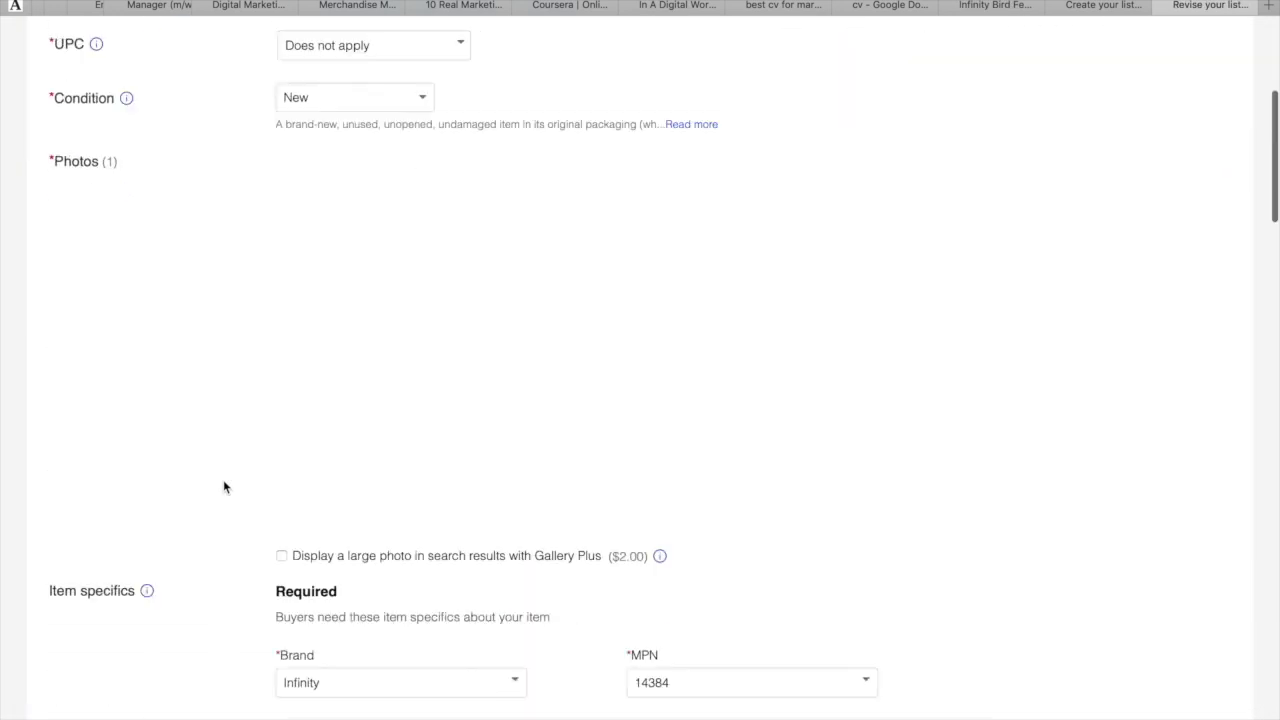
Step: Correct the Buy It Now price of the published listing to 25.99 in the selling details
{"action": "scroll", "coordinate": [224, 487], "scroll_direction": "down", "scroll_amount": 15}
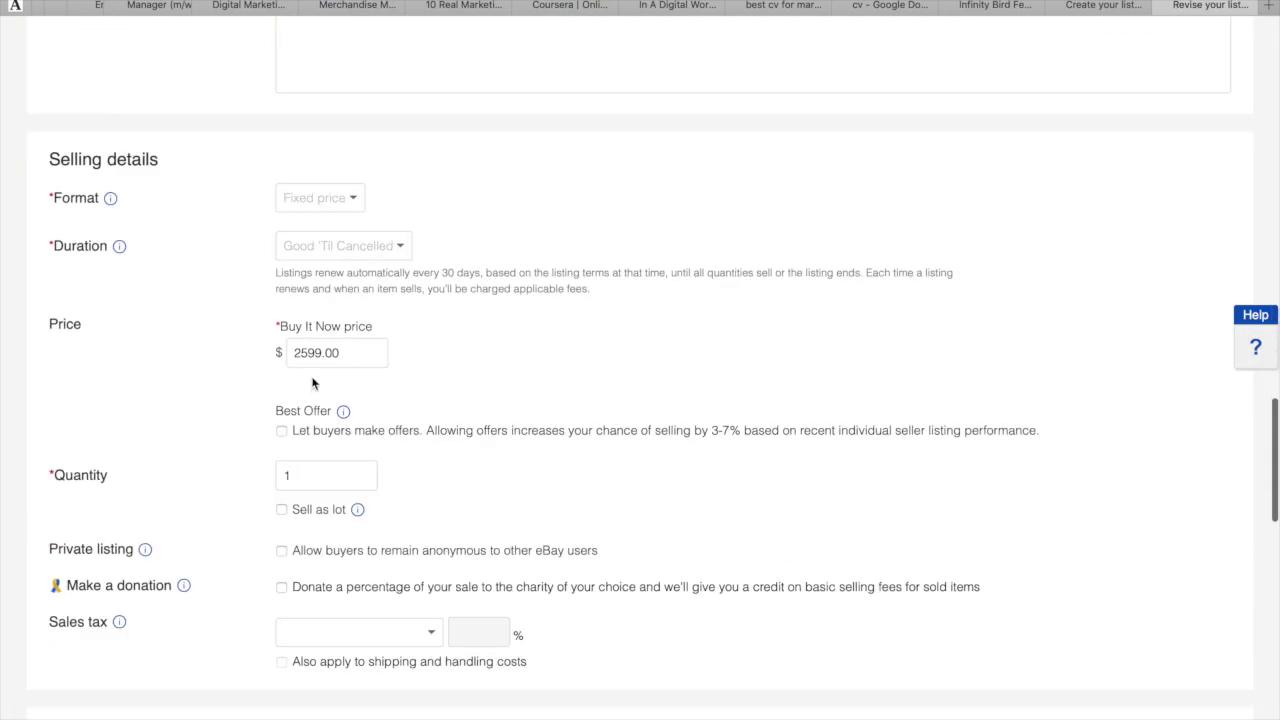
{"action": "left_click", "coordinate": [320, 352]}
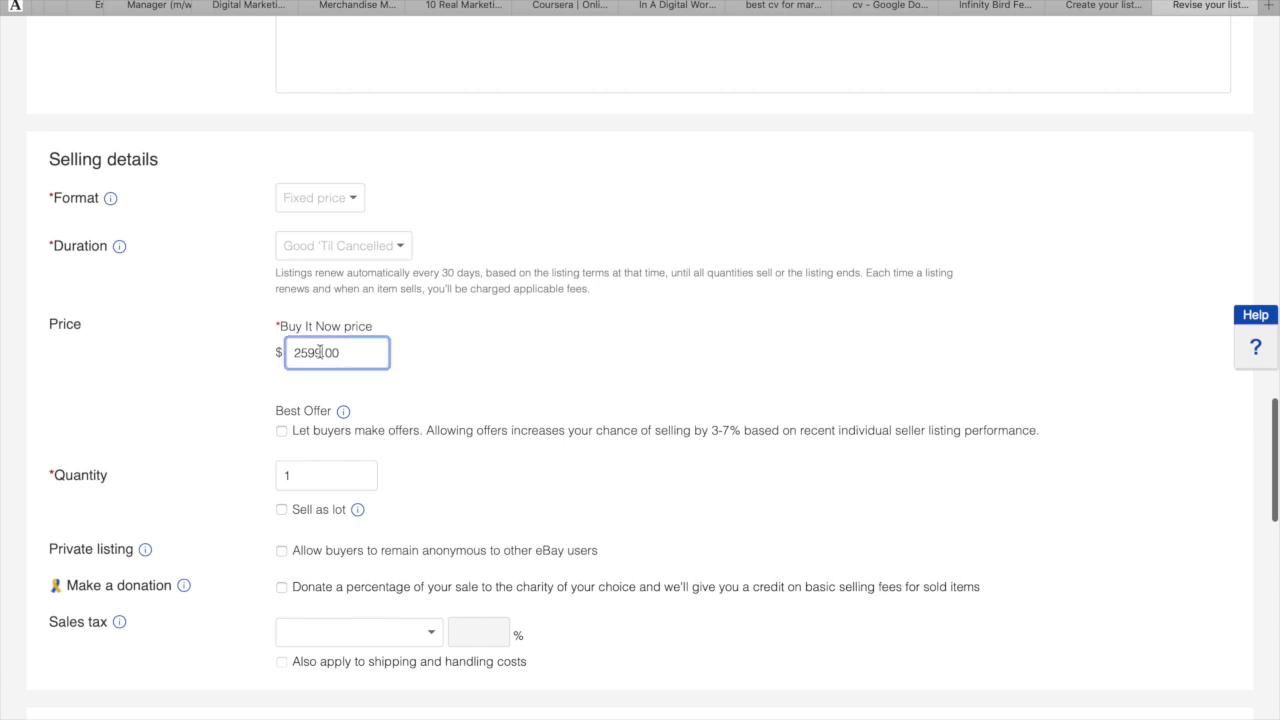
{"action": "key", "text": "BackSpace"}
{"action": "key", "text": "BackSpace"}
{"action": "left_click", "coordinate": [355, 355]}
{"action": "key", "text": "BackSpace"}
{"action": "key", "text": "BackSpace"}
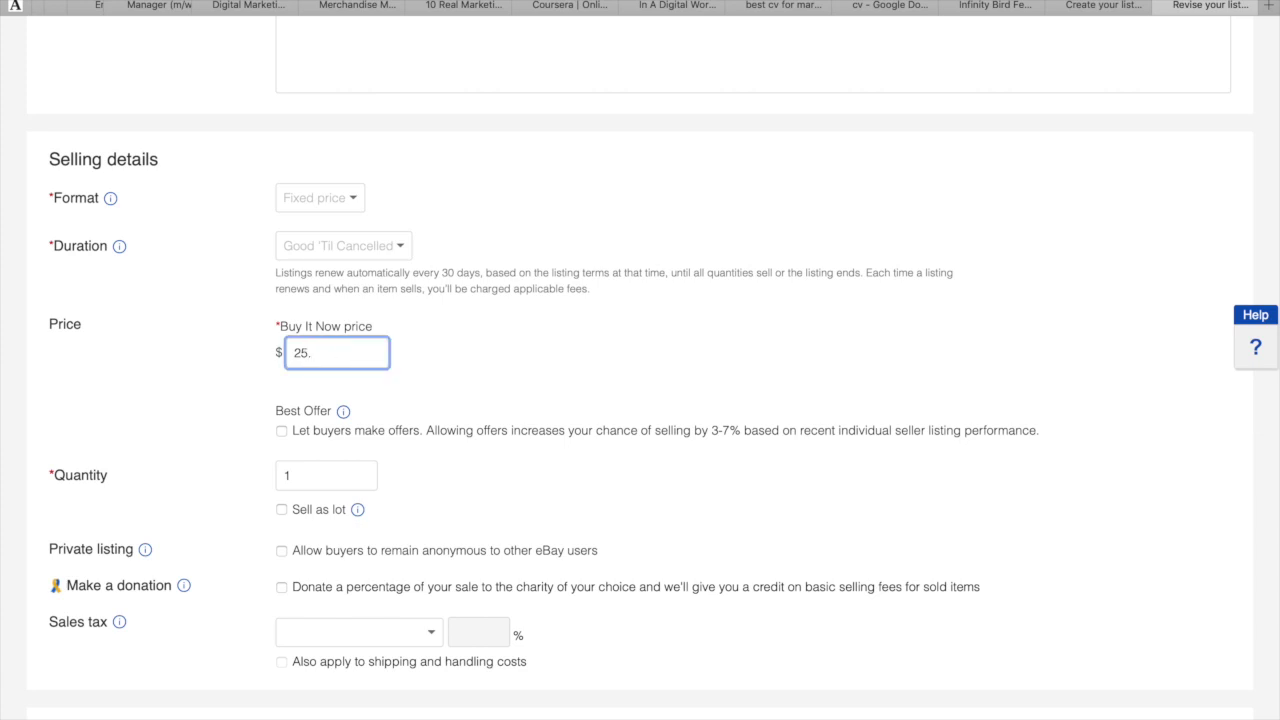
{"action": "type", "text": "99"}
{"action": "scroll", "coordinate": [333, 547], "scroll_direction": "down", "scroll_amount": 3}
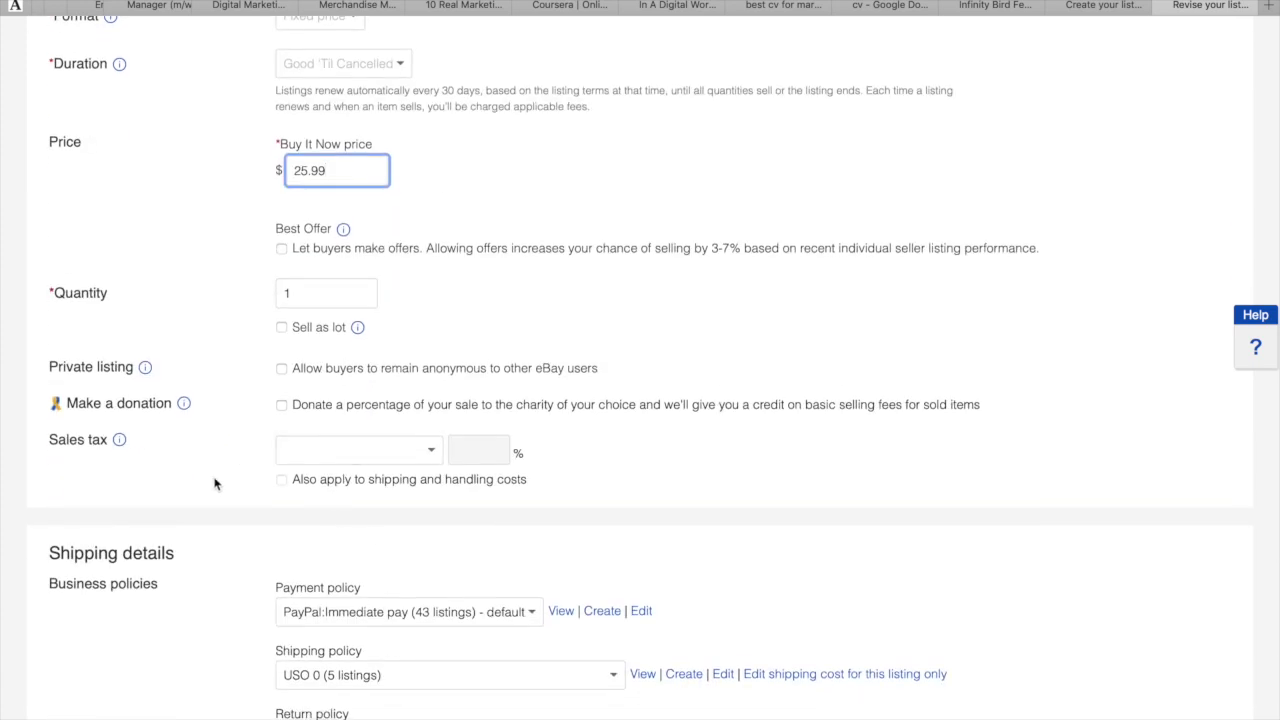
Step: Submit the revised bird feeder listing with its updated price and open the live listing page
{"action": "scroll", "coordinate": [199, 528], "scroll_direction": "down", "scroll_amount": 15}
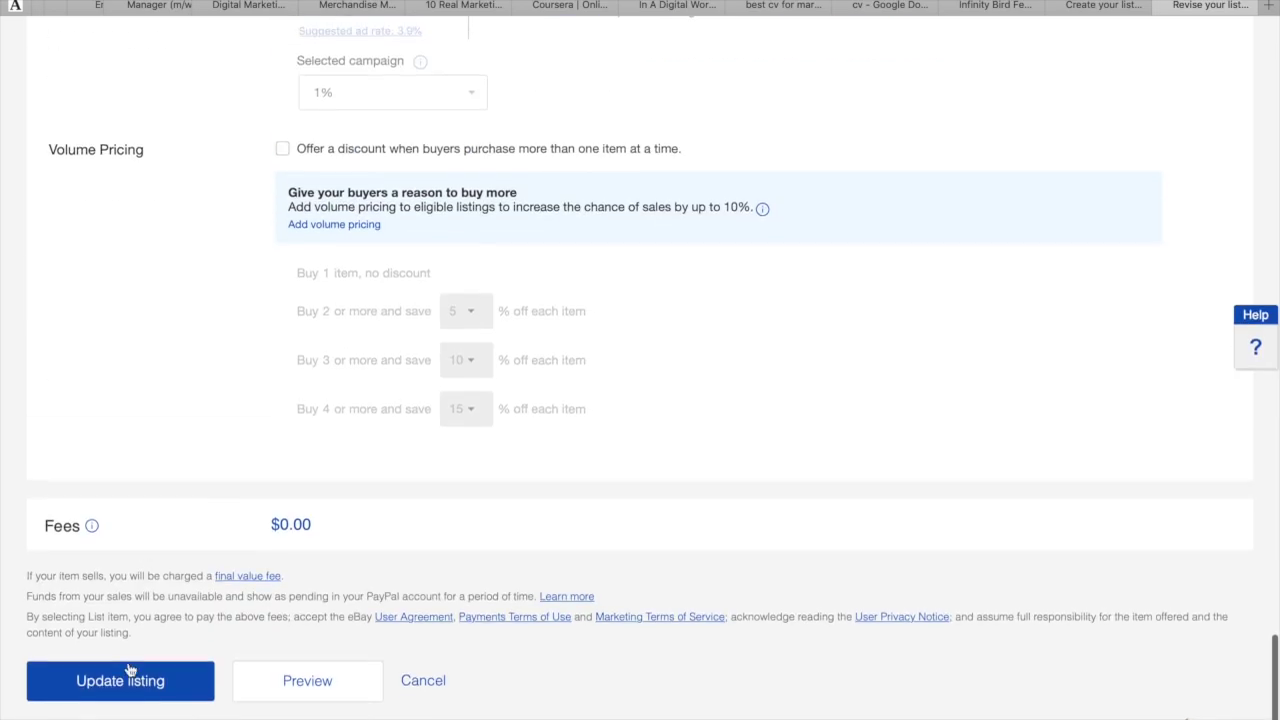
{"action": "left_click", "coordinate": [128, 688]}
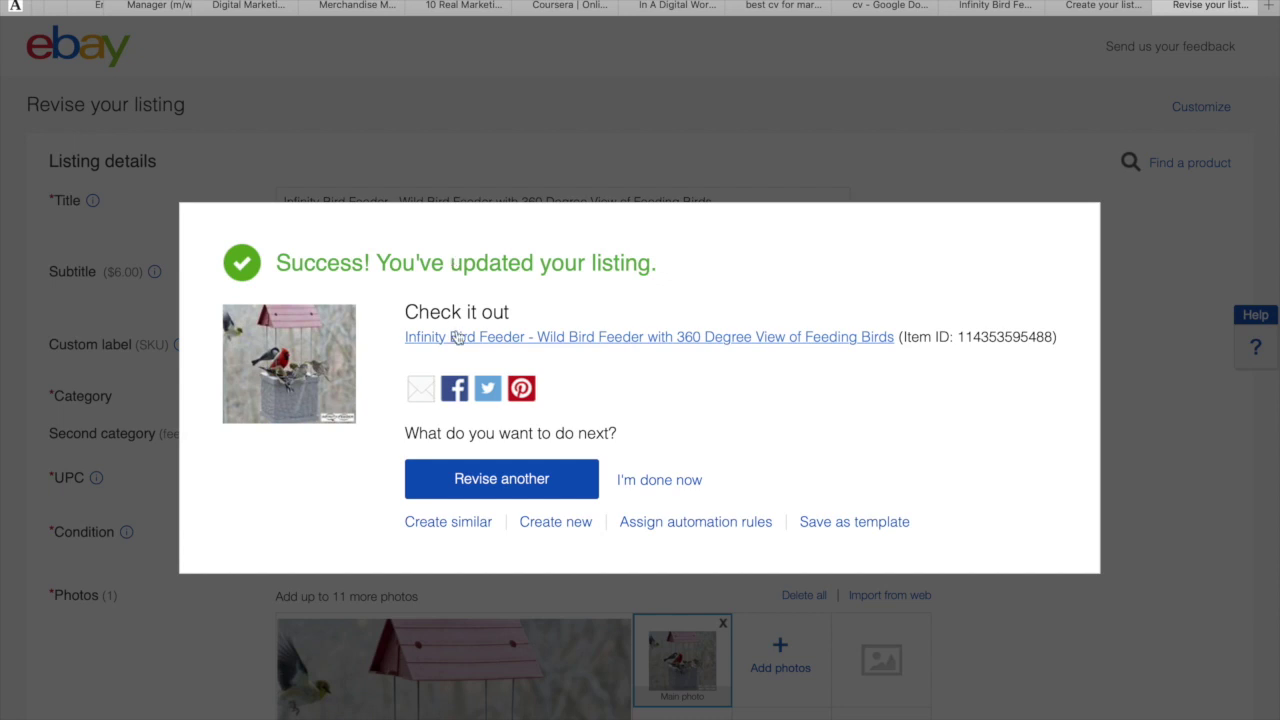
{"action": "left_click", "coordinate": [462, 337]}
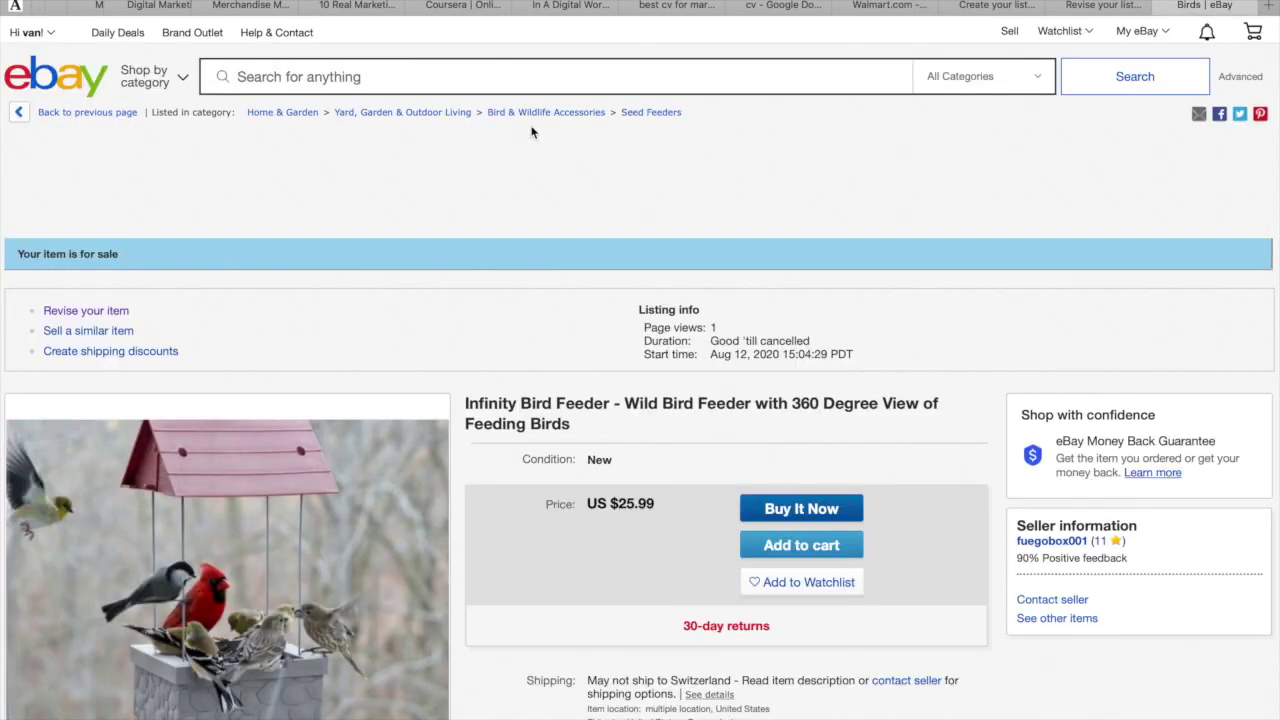
Step: Review the updated bird feeder listing's price, shipping, returns, item specifics and description
{"action": "scroll", "coordinate": [455, 317], "scroll_direction": "down", "scroll_amount": 3}
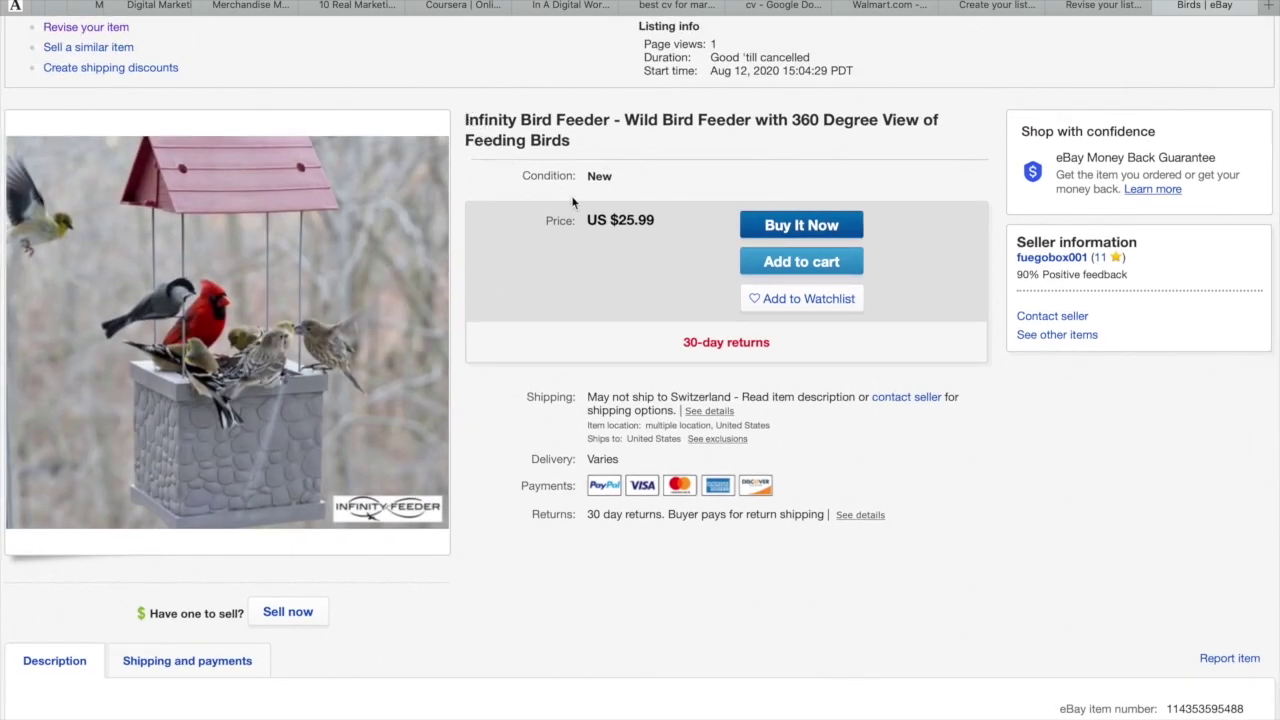
{"action": "scroll", "coordinate": [571, 195], "scroll_direction": "down", "scroll_amount": 3}
{"action": "scroll", "coordinate": [563, 349], "scroll_direction": "up", "scroll_amount": 2}
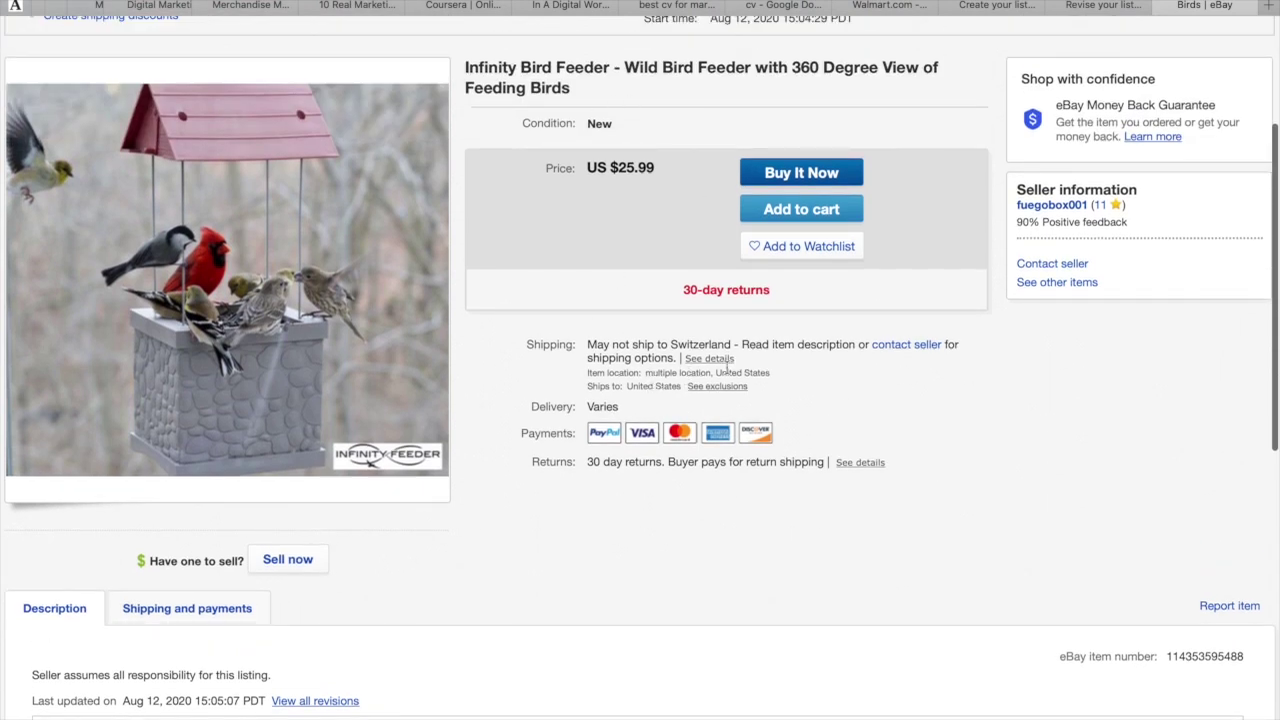
{"action": "scroll", "coordinate": [645, 437], "scroll_direction": "down", "scroll_amount": 3}
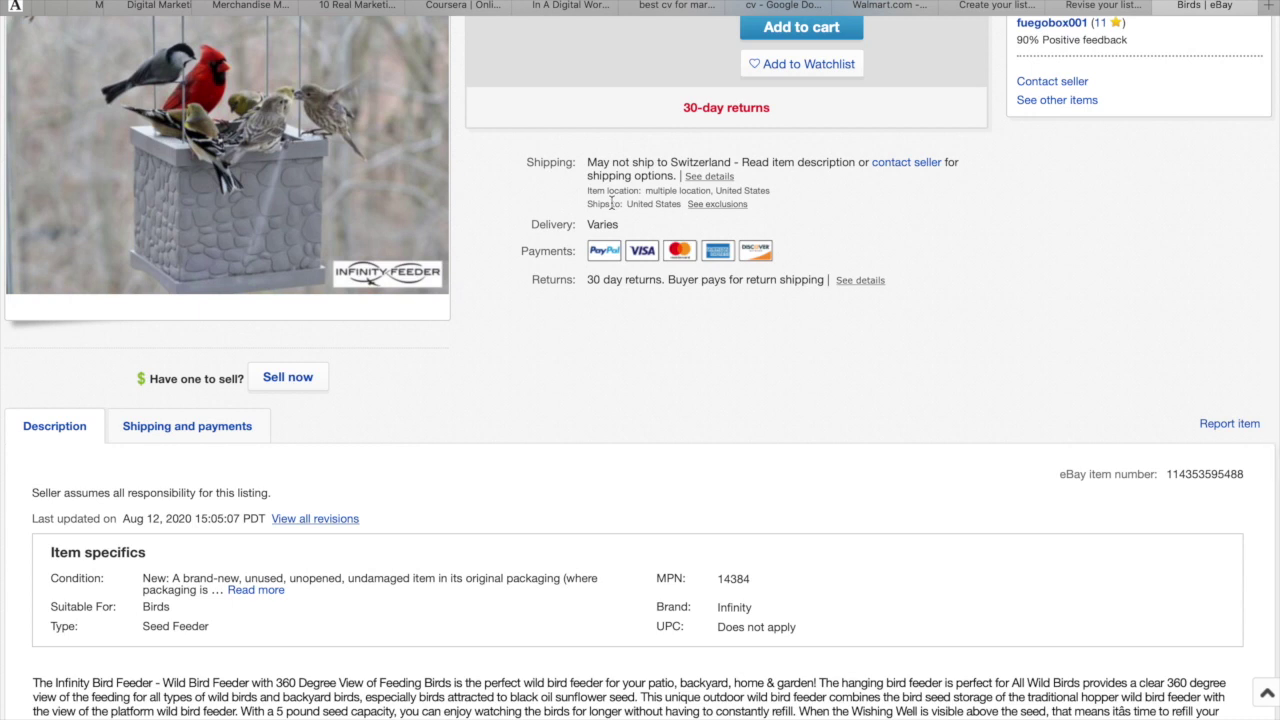
{"action": "scroll", "coordinate": [535, 212], "scroll_direction": "down", "scroll_amount": 2}
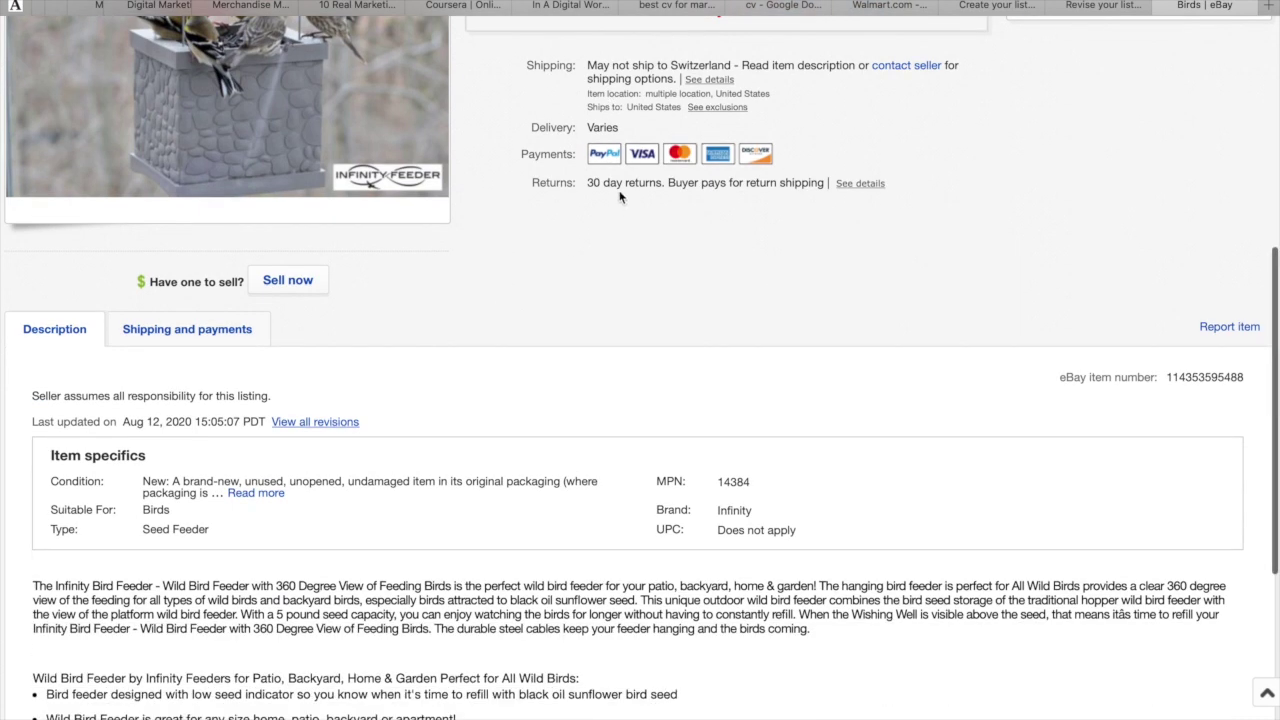
{"action": "scroll", "coordinate": [603, 233], "scroll_direction": "down", "scroll_amount": 5}
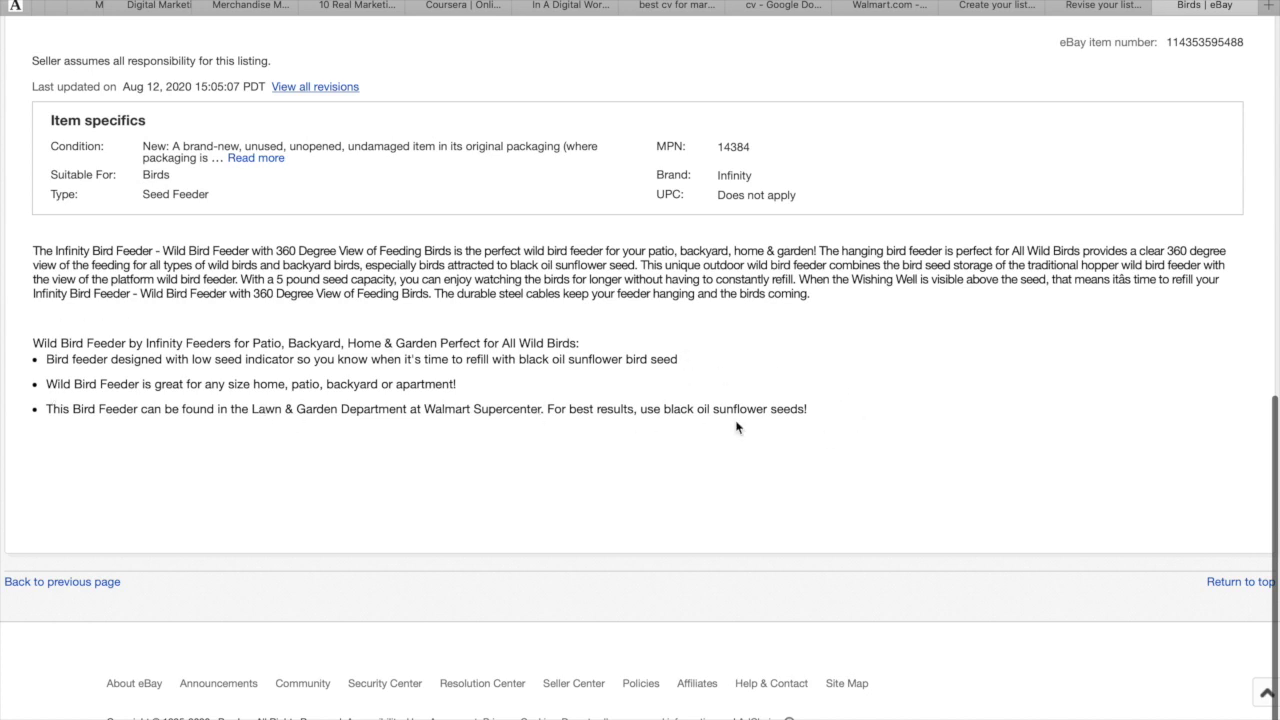
{"action": "scroll", "coordinate": [618, 334], "scroll_direction": "up", "scroll_amount": 4}
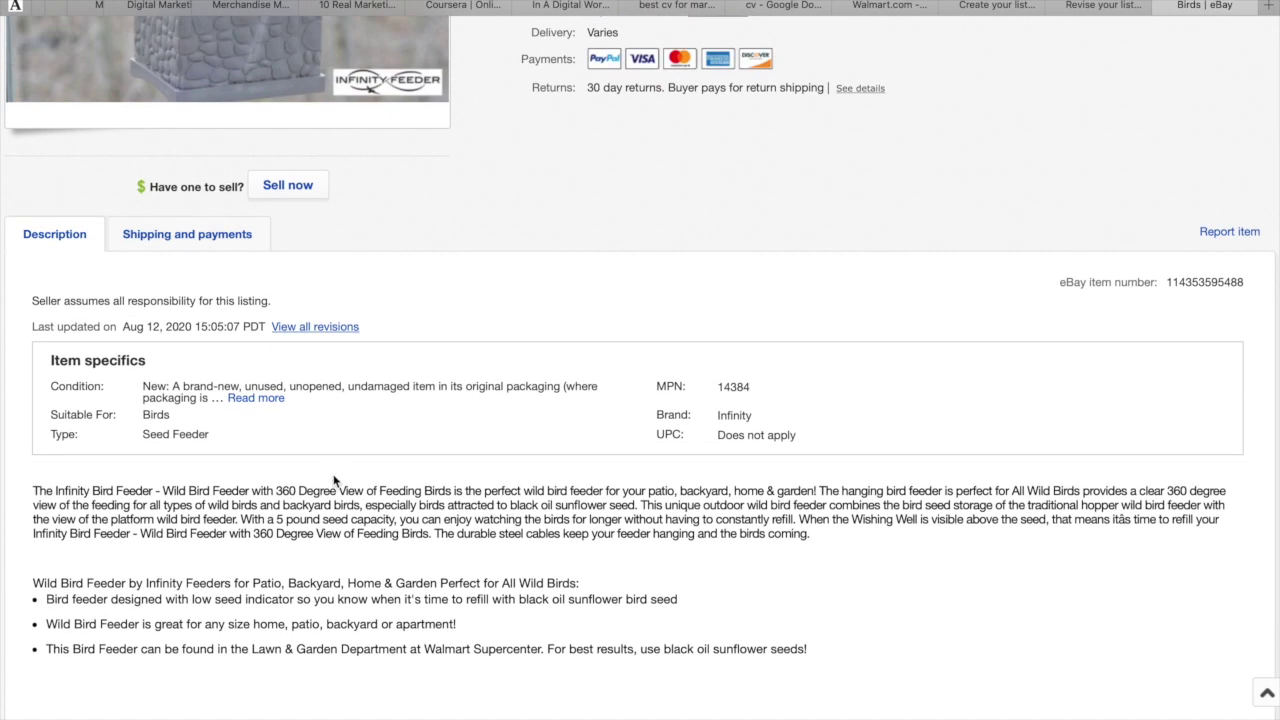
{"action": "scroll", "coordinate": [335, 481], "scroll_direction": "up", "scroll_amount": 10}
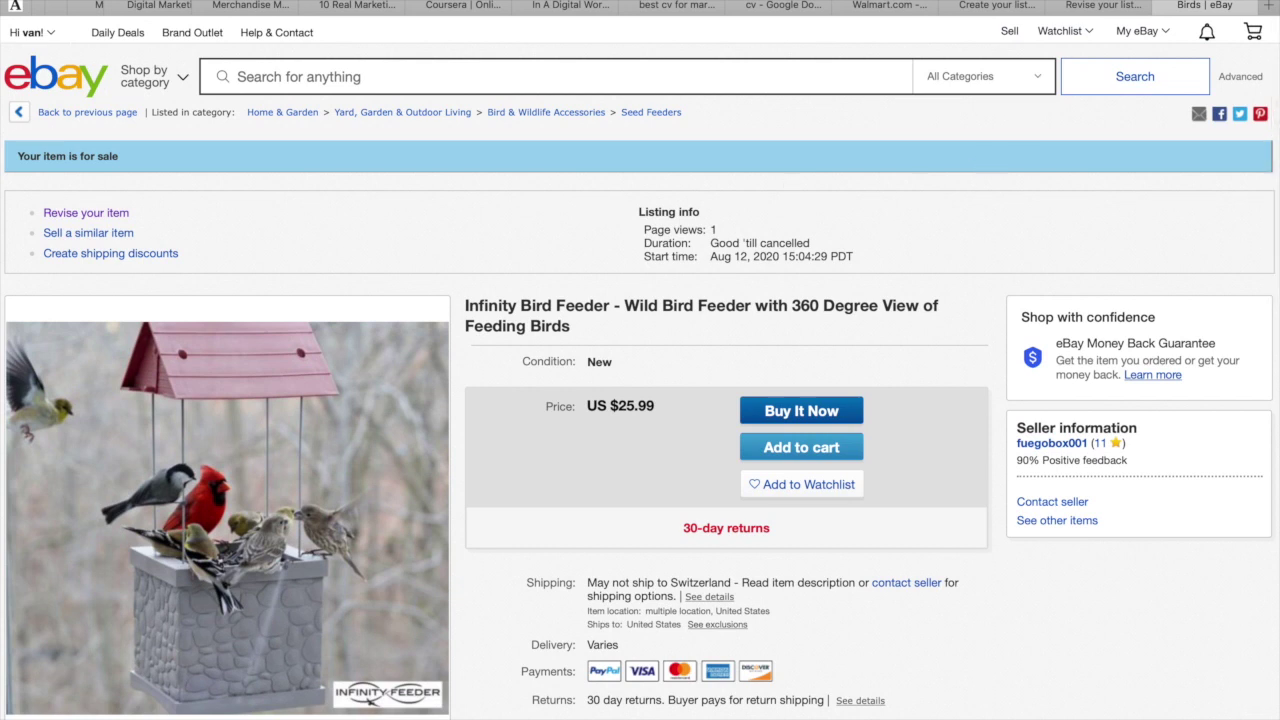
Step: Switch to the Chrome window with AutoDS and open amazon.com in a new tab
{"action": "mouse_move", "coordinate": [1060, 2]}
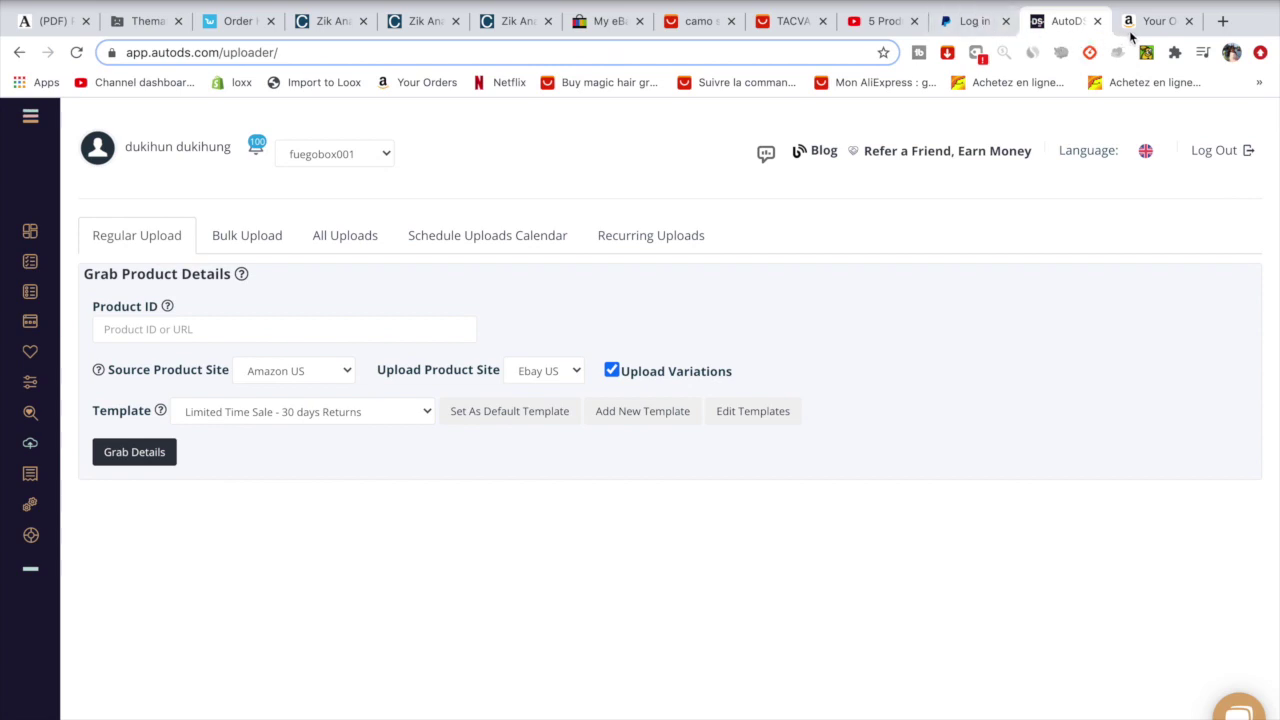
{"action": "left_click", "coordinate": [1135, 22]}
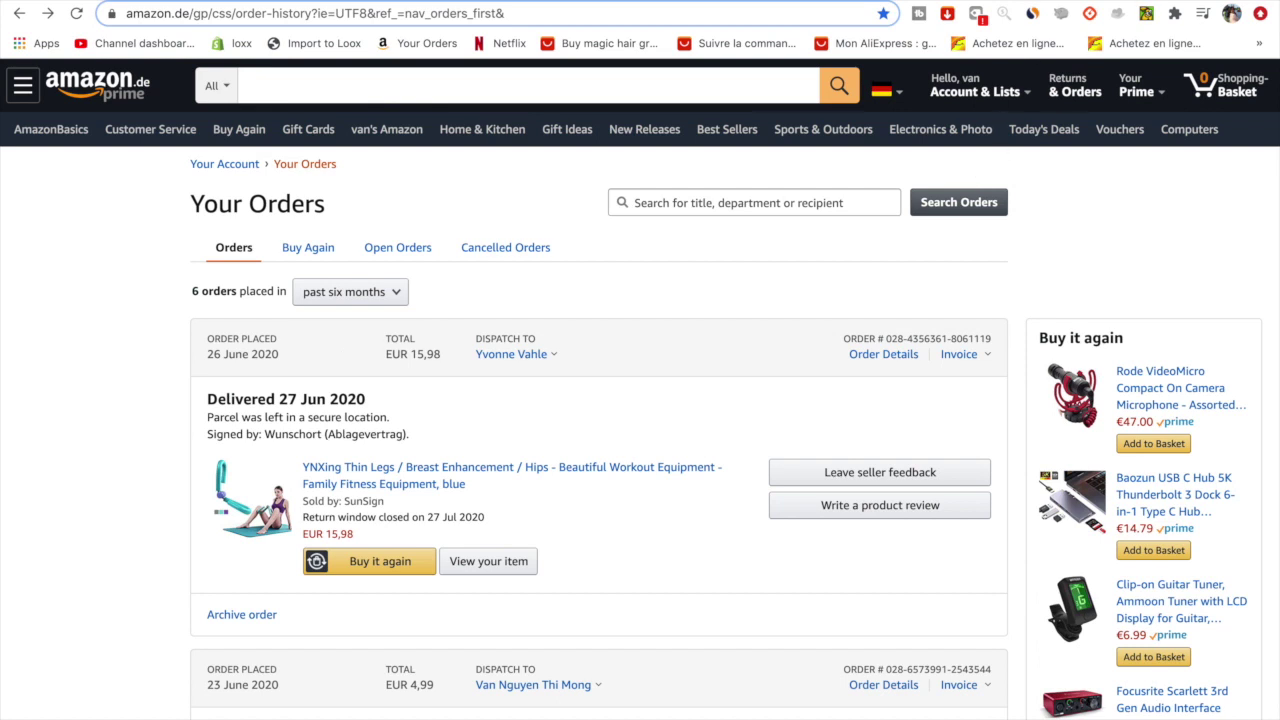
{"action": "key", "text": "ctrl+shift+Tab"}
{"action": "key", "text": "ctrl+t"}
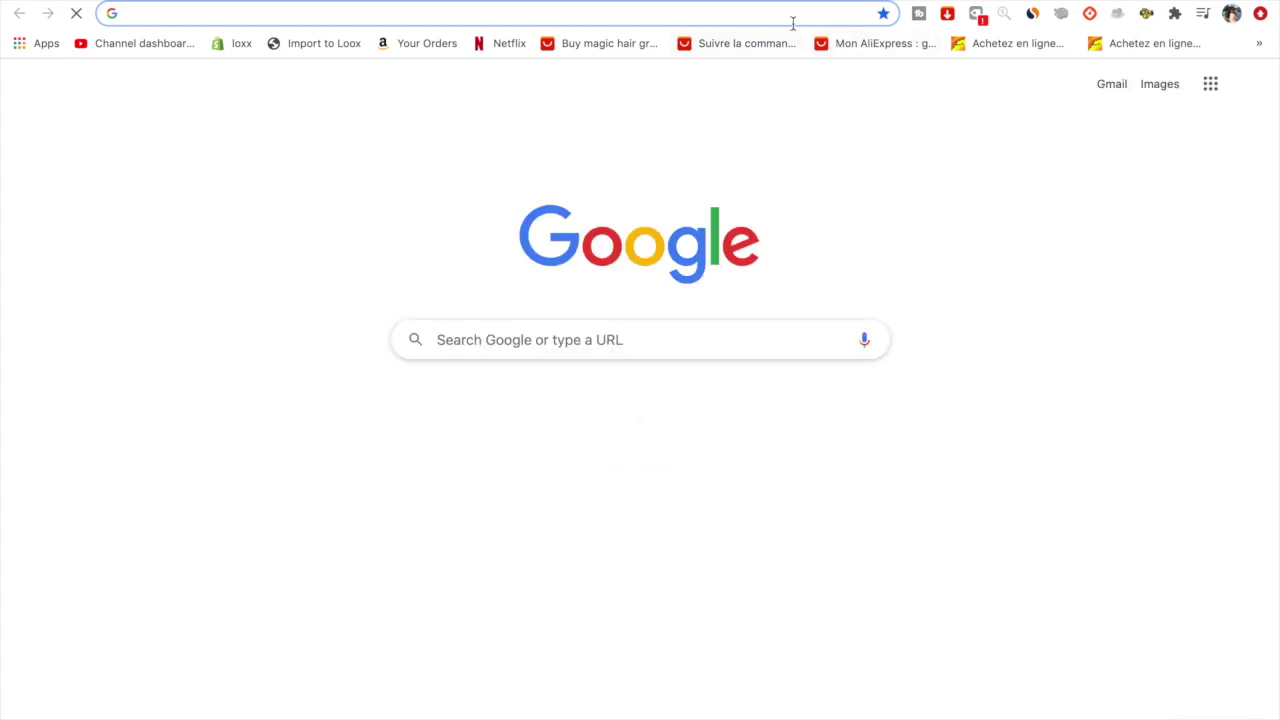
{"action": "left_click", "coordinate": [793, 22]}
{"action": "type", "text": "amazbz"}
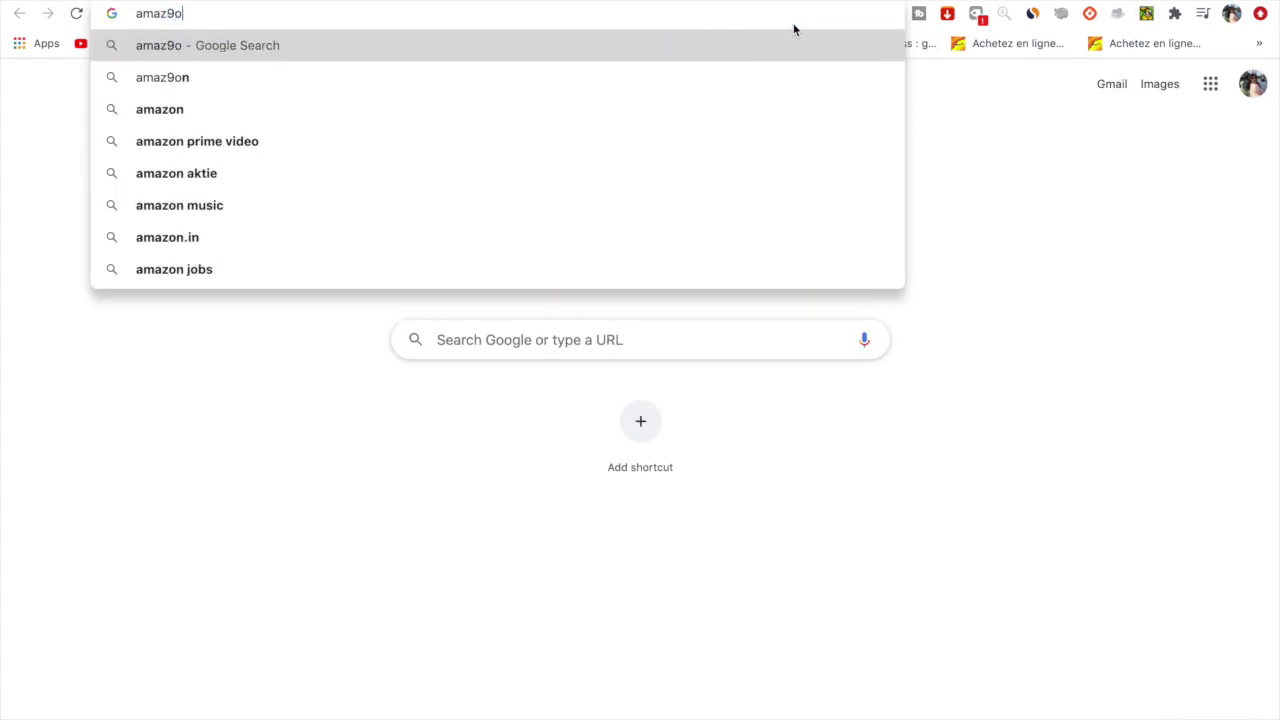
{"action": "key", "text": "BackSpace"}
{"action": "key", "text": "BackSpace"}
{"action": "type", "text": "o"}
{"action": "key", "text": "Return"}
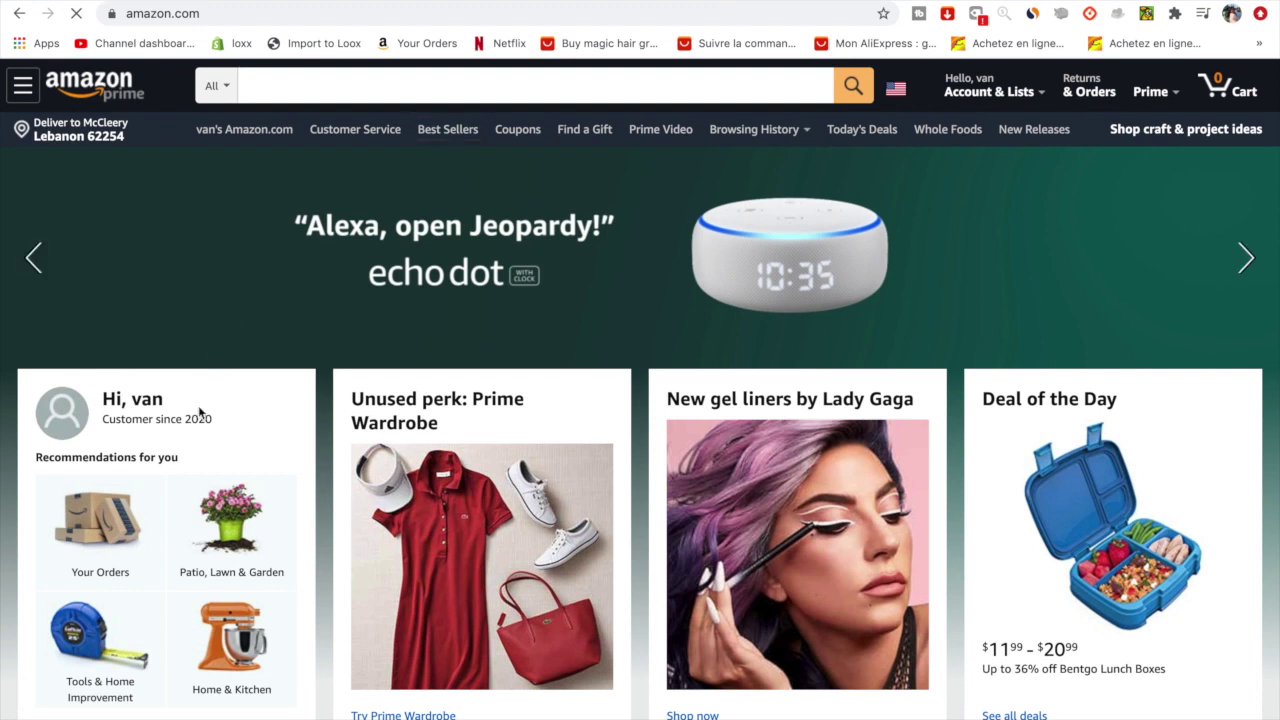
Step: Keep the United States delivery address in the Amazon shipping notice
{"action": "scroll", "coordinate": [209, 320], "scroll_direction": "down", "scroll_amount": 4}
{"action": "scroll", "coordinate": [205, 280], "scroll_direction": "up", "scroll_amount": 4}
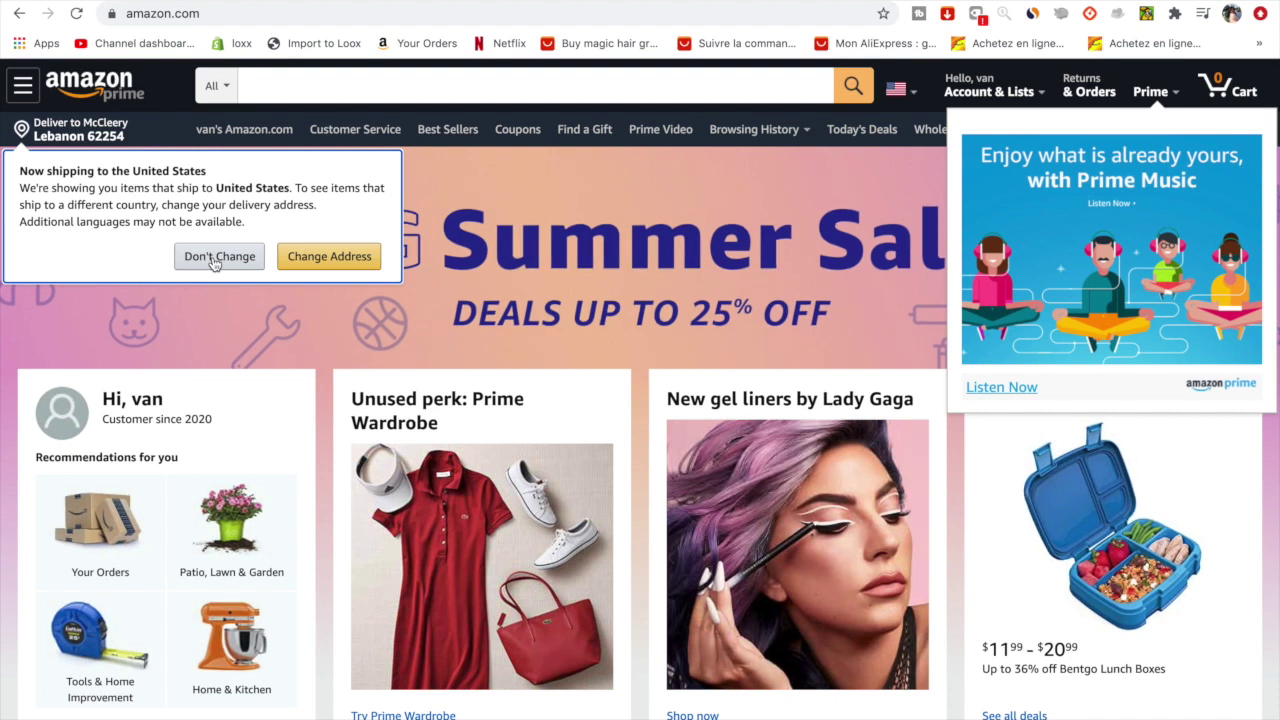
{"action": "left_click", "coordinate": [216, 259]}
Step: Browse the recommended items other customers often buy again and open the NACON Revolution Unlimited PS4 controller's product page
{"action": "scroll", "coordinate": [232, 477], "scroll_direction": "down", "scroll_amount": 1}
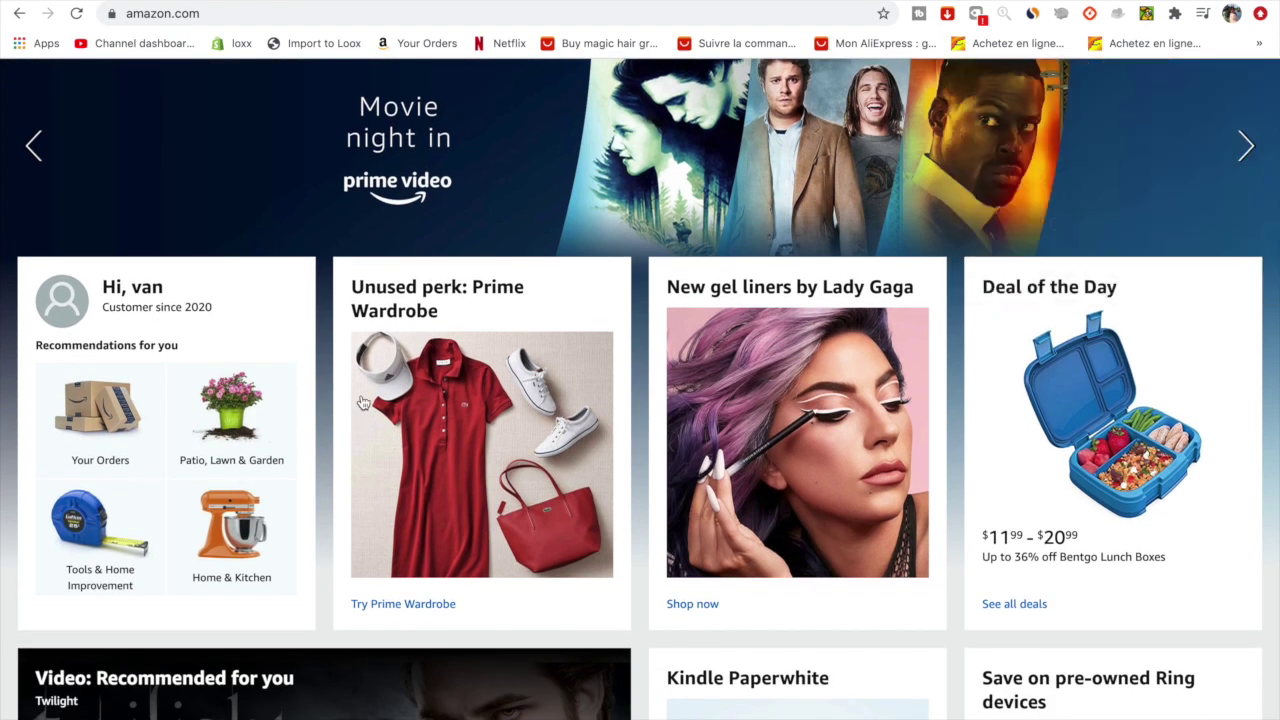
{"action": "scroll", "coordinate": [363, 402], "scroll_direction": "up", "scroll_amount": 1}
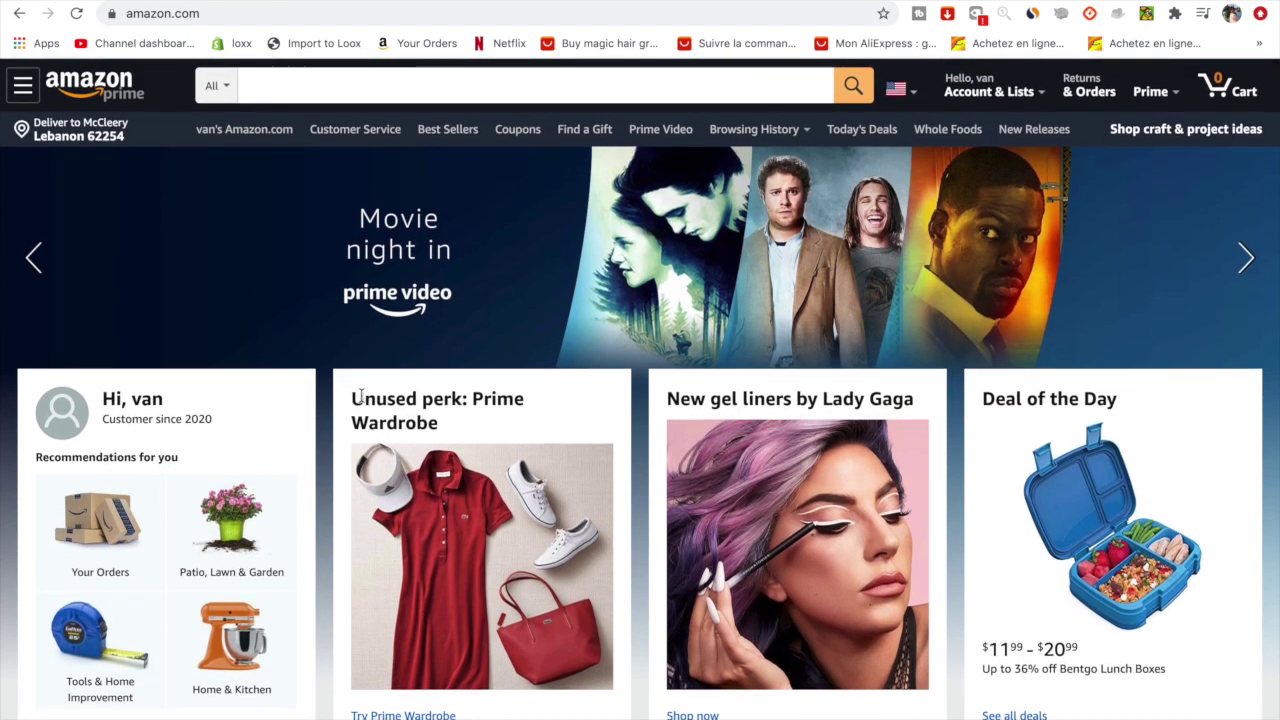
{"action": "scroll", "coordinate": [348, 425], "scroll_direction": "down", "scroll_amount": 4}
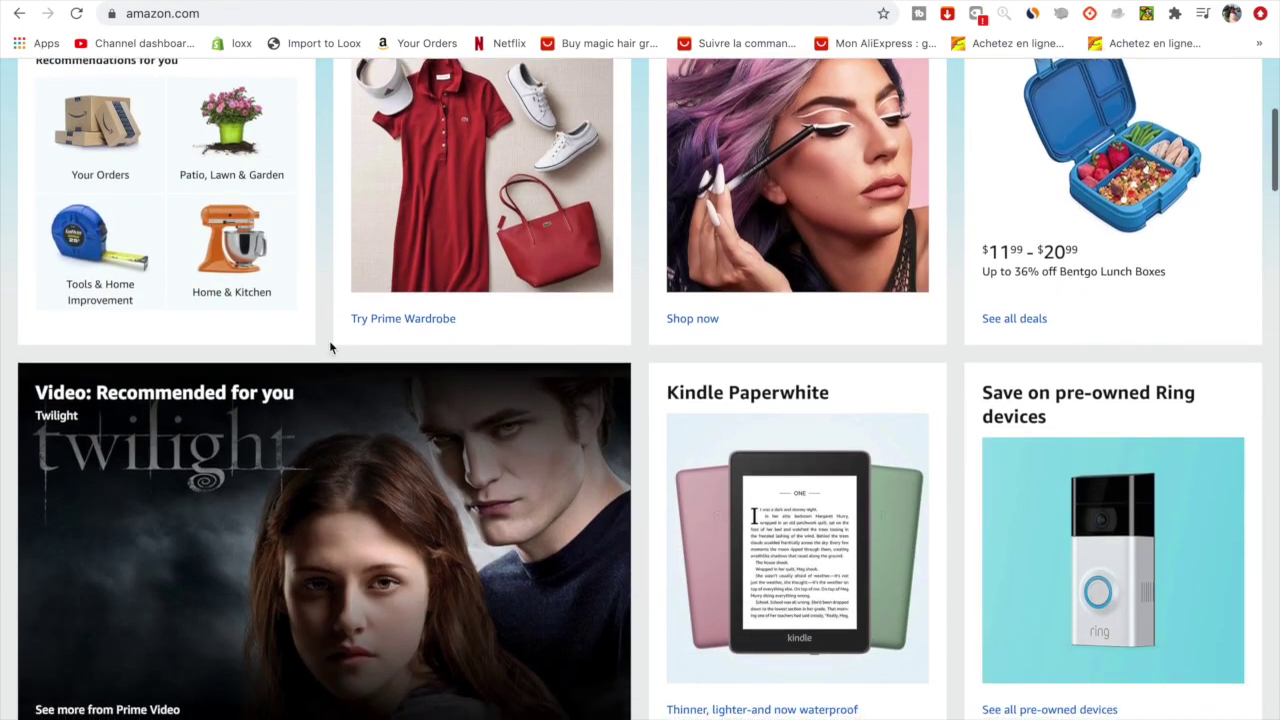
{"action": "scroll", "coordinate": [300, 310], "scroll_direction": "down", "scroll_amount": 4}
{"action": "scroll", "coordinate": [245, 490], "scroll_direction": "down", "scroll_amount": 3}
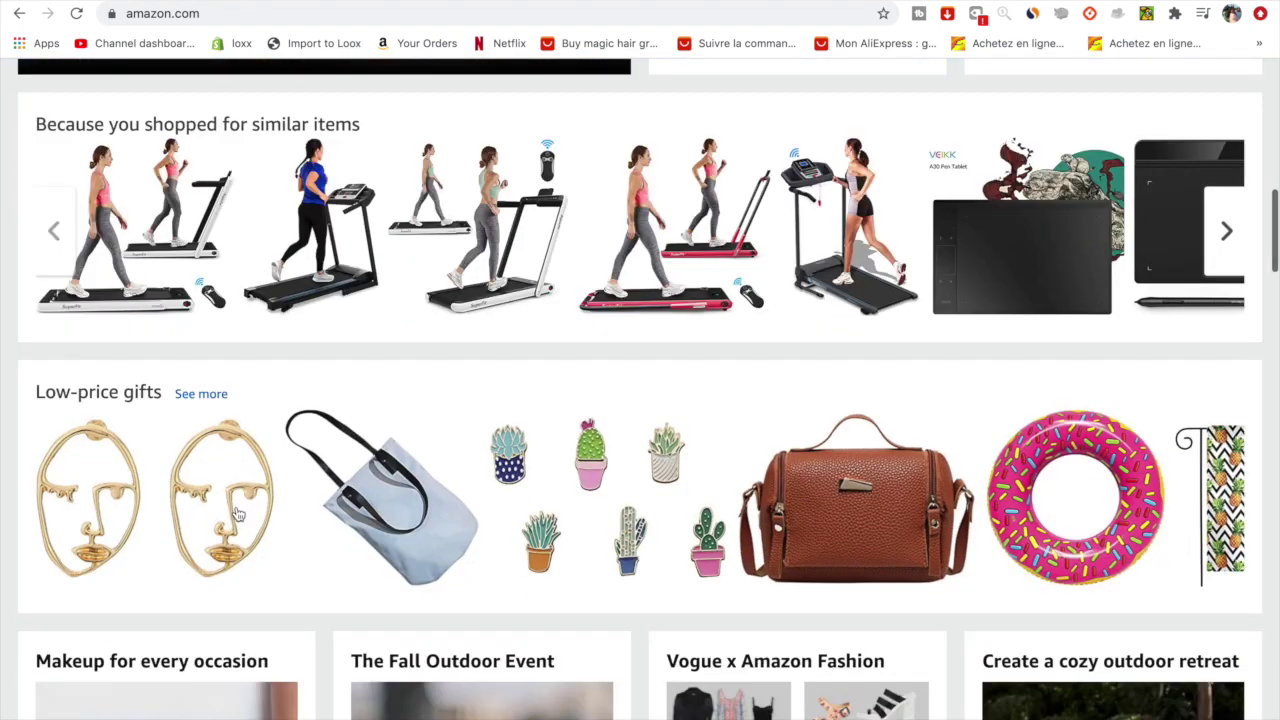
{"action": "scroll", "coordinate": [225, 585], "scroll_direction": "down", "scroll_amount": 2}
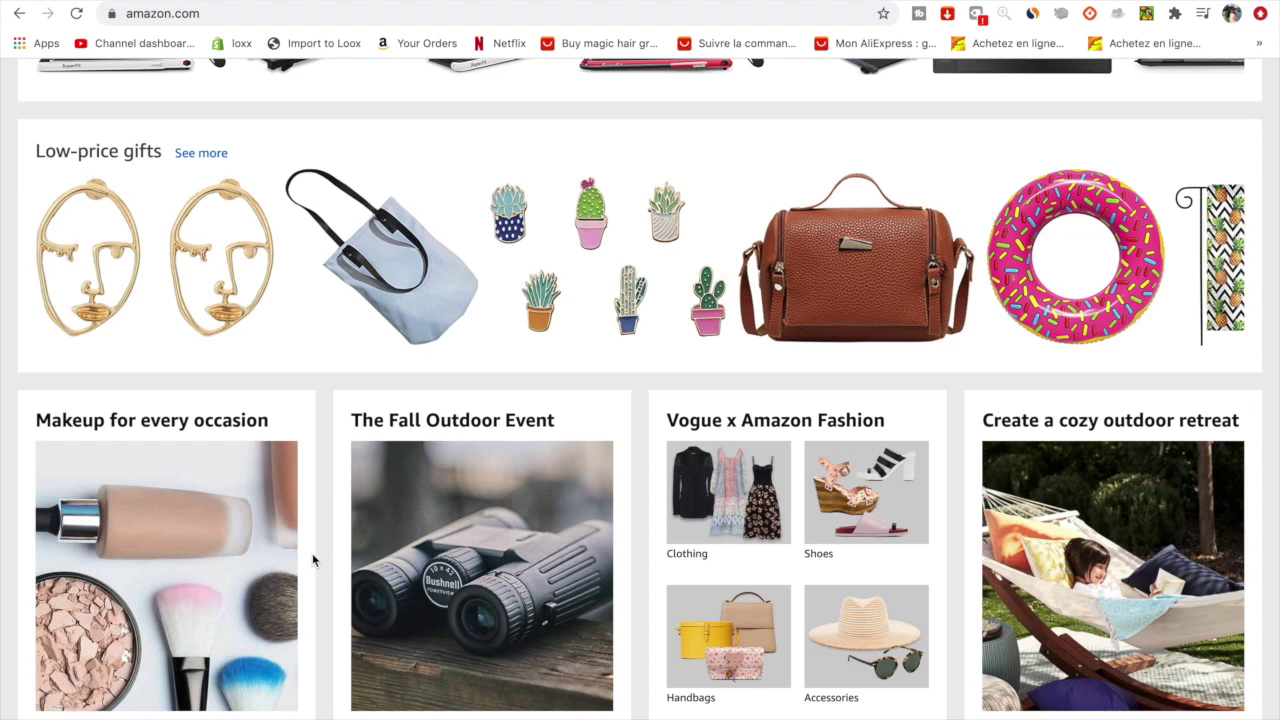
{"action": "scroll", "coordinate": [312, 560], "scroll_direction": "down", "scroll_amount": 3}
{"action": "scroll", "coordinate": [375, 455], "scroll_direction": "down", "scroll_amount": 3}
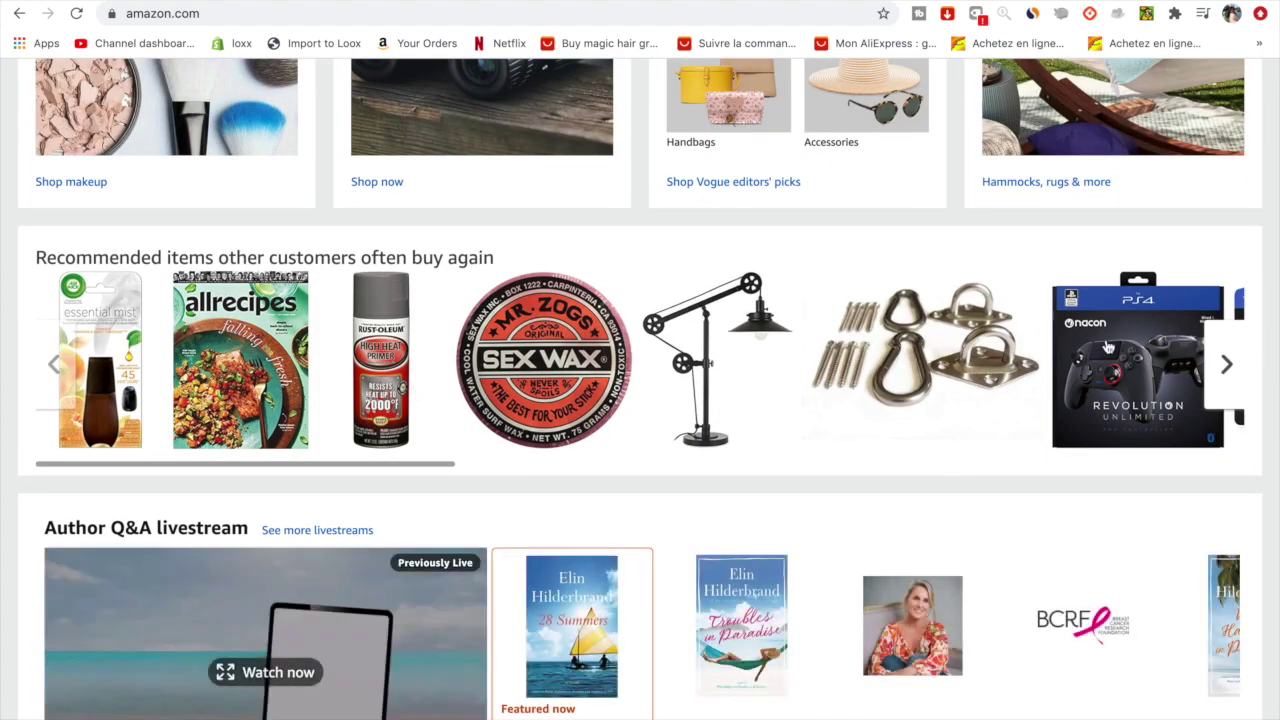
{"action": "left_click", "coordinate": [1226, 364]}
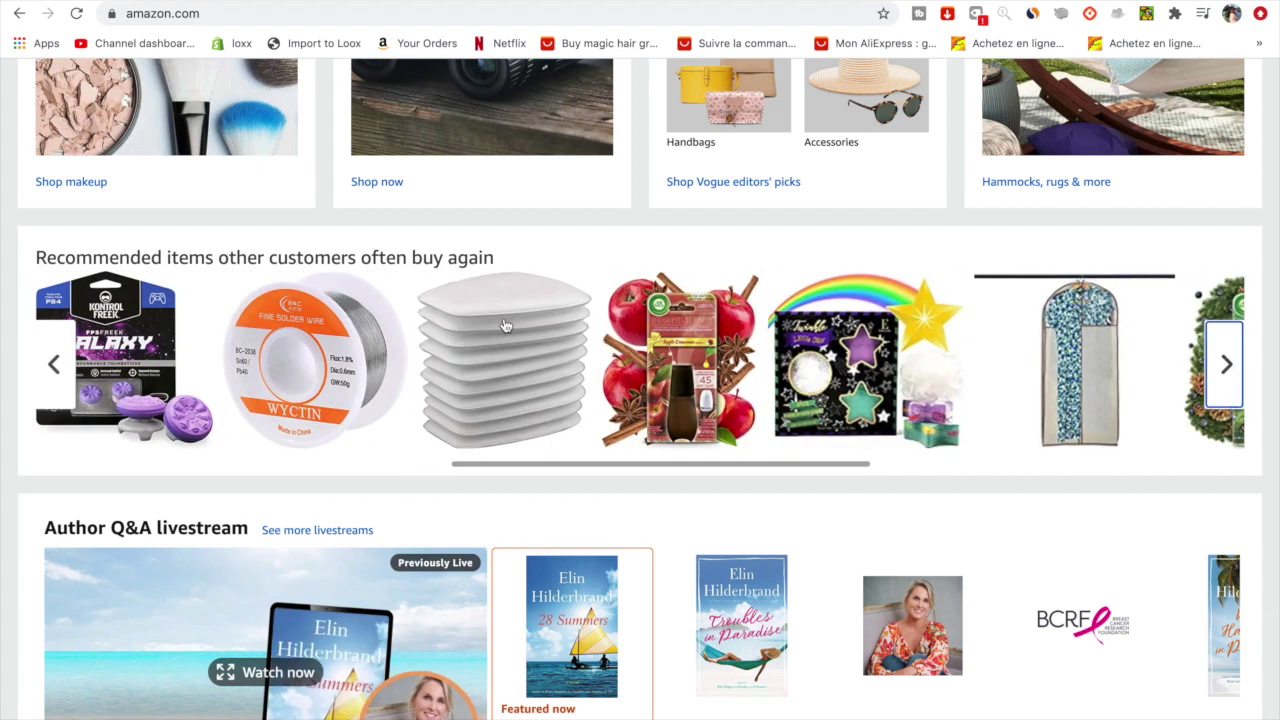
{"action": "left_click", "coordinate": [53, 364]}
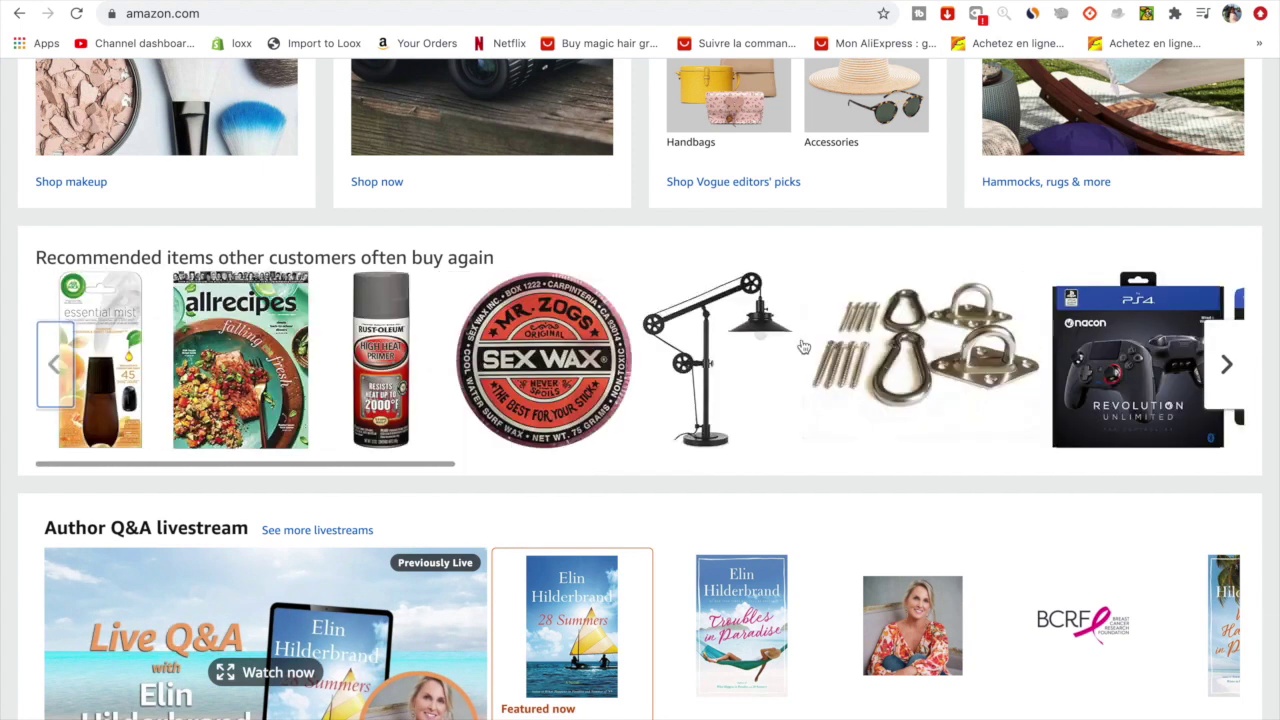
{"action": "left_click", "coordinate": [1130, 350]}
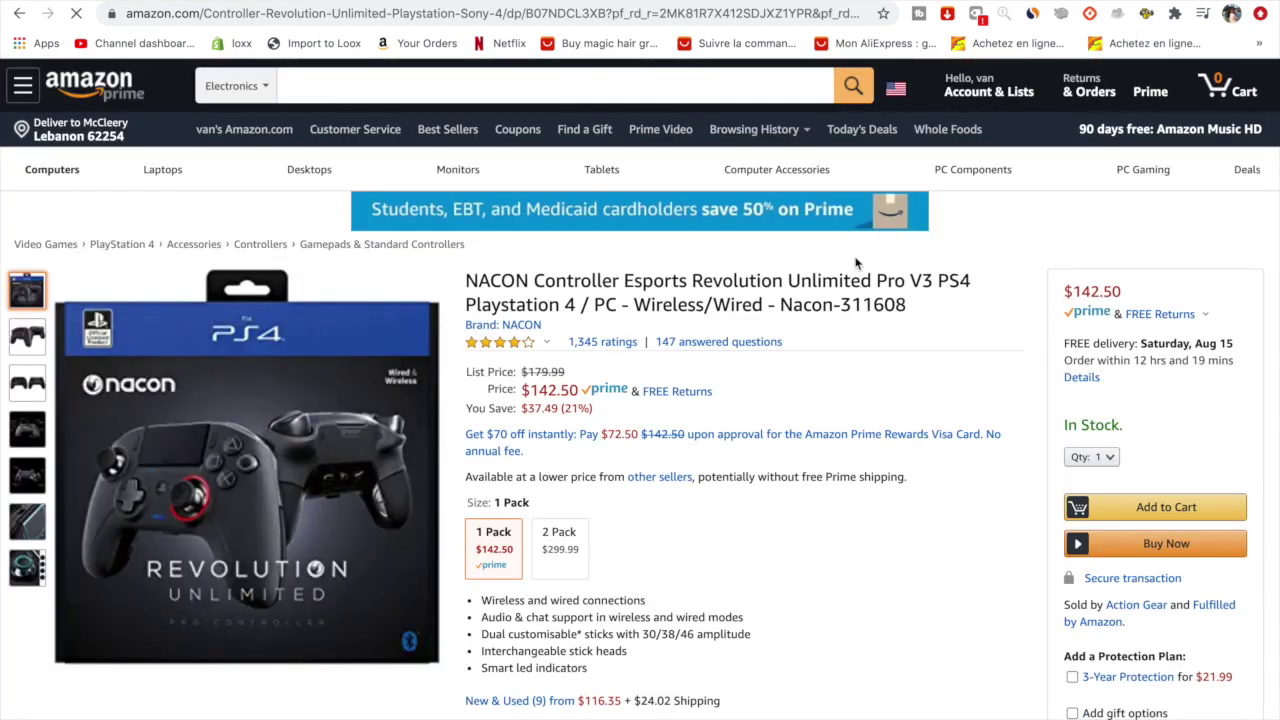
Step: Copy the controller's Amazon URL into the AutoDS uploader's Product ID, try to grab its details, and cancel the import
{"action": "left_click", "coordinate": [716, 14]}
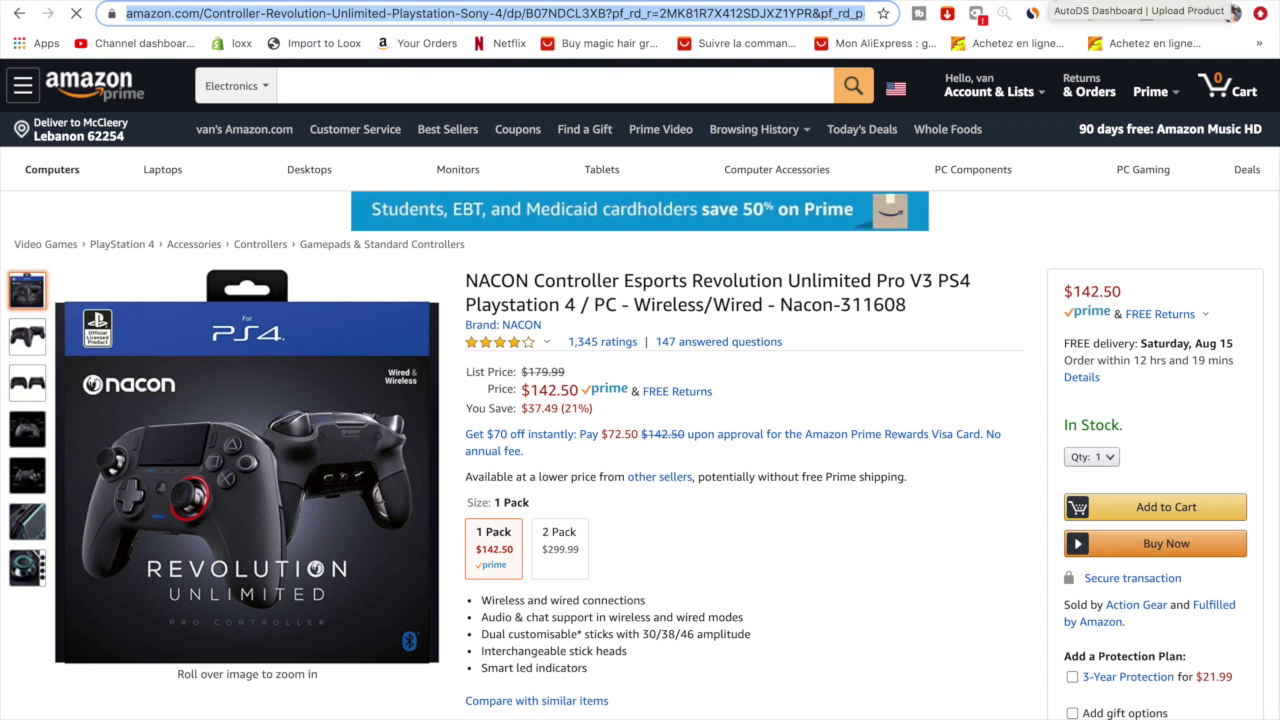
{"action": "left_click", "coordinate": [1061, 14]}
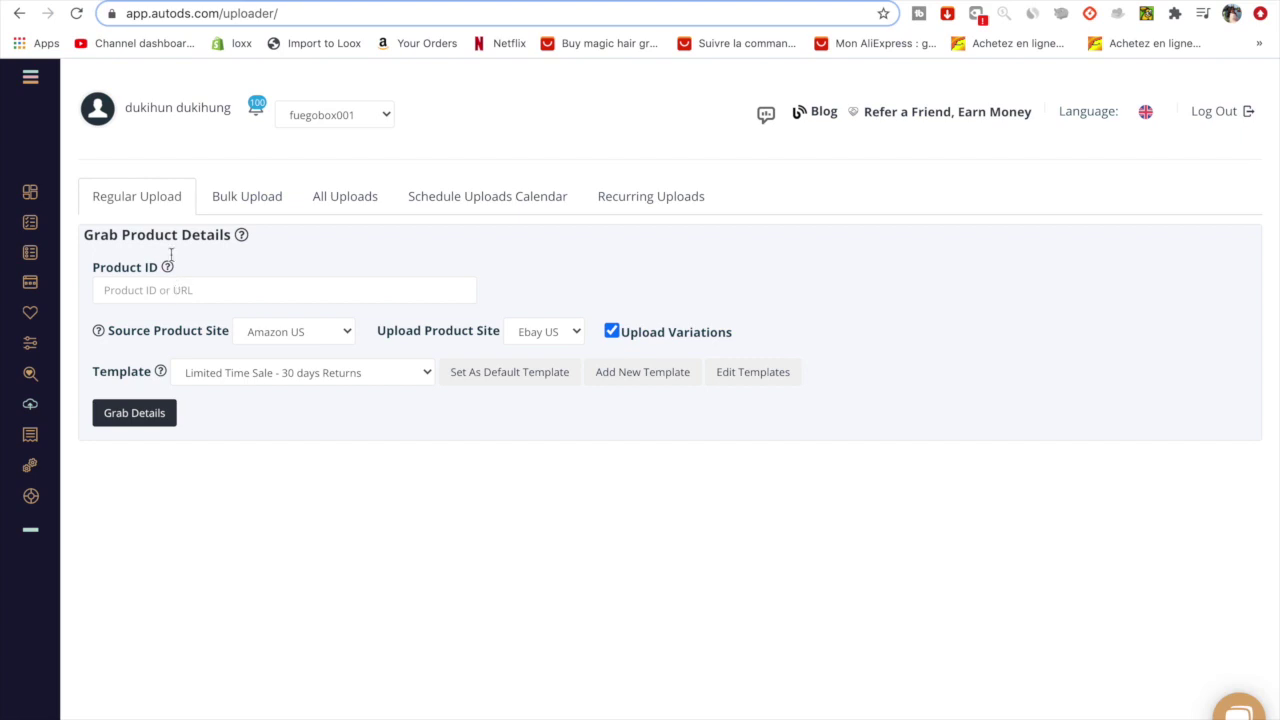
{"action": "left_click", "coordinate": [30, 406]}
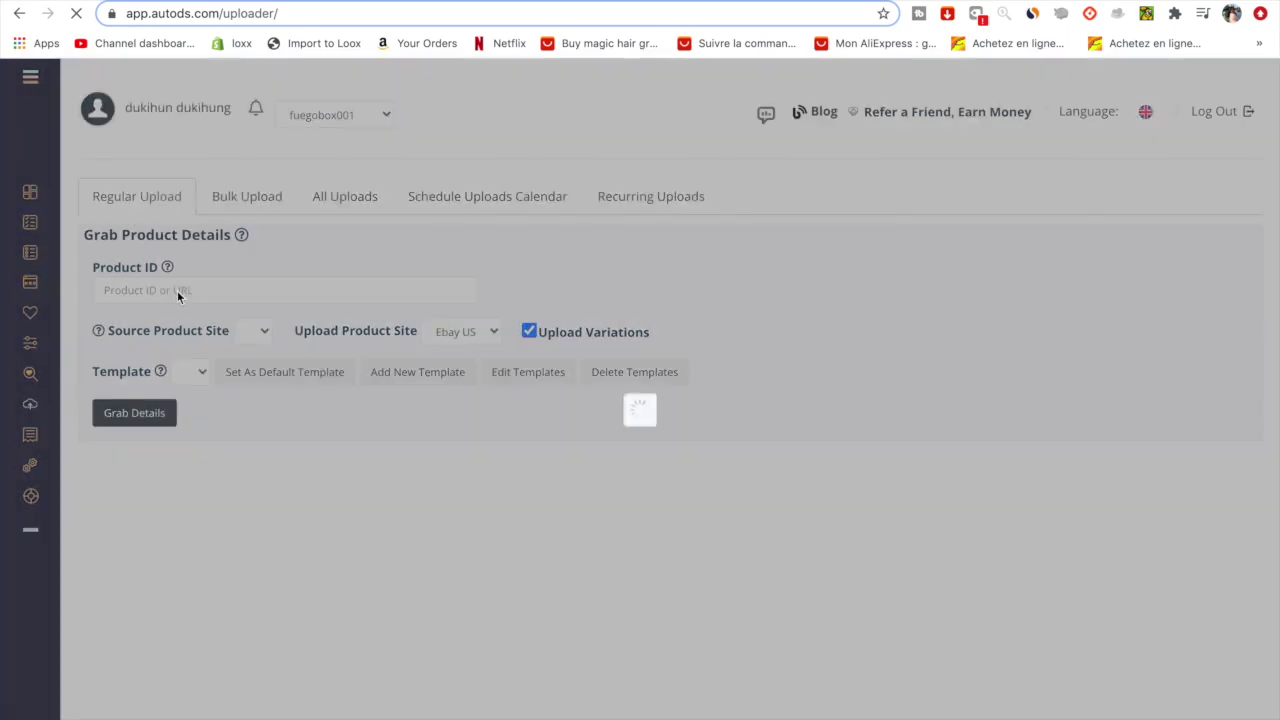
{"action": "left_click", "coordinate": [178, 292]}
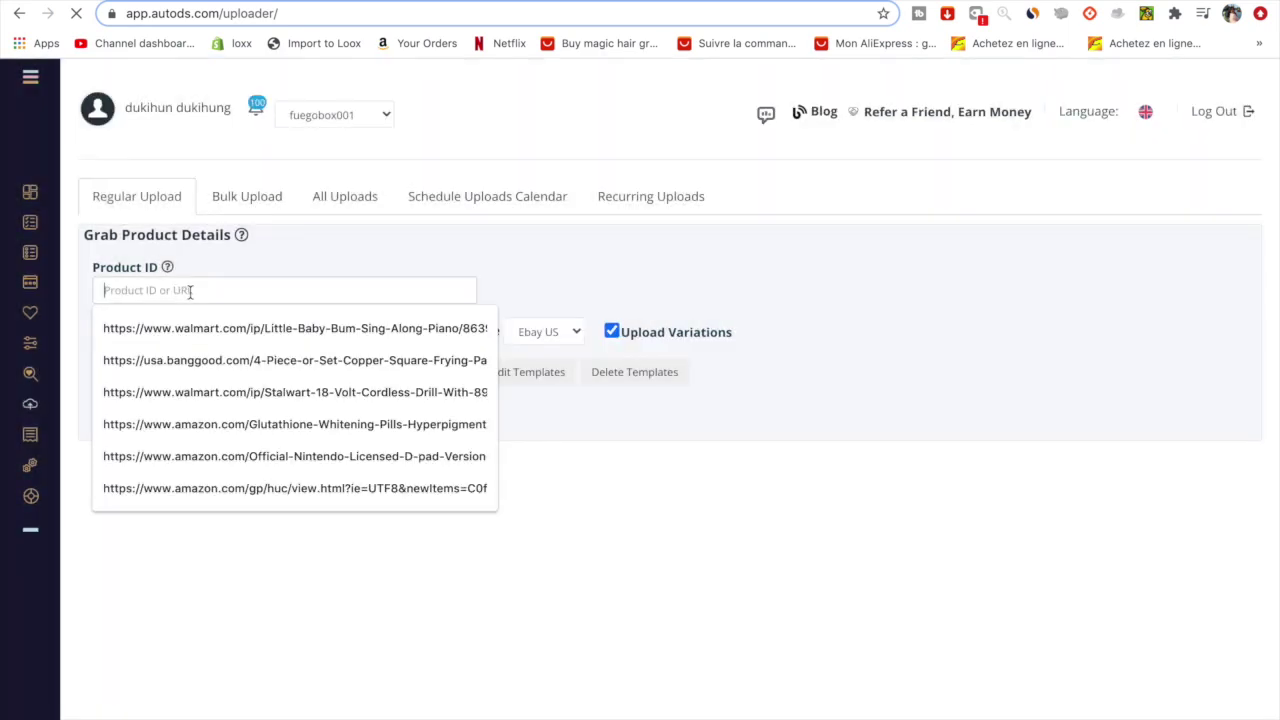
{"action": "key", "text": "ctrl+v"}
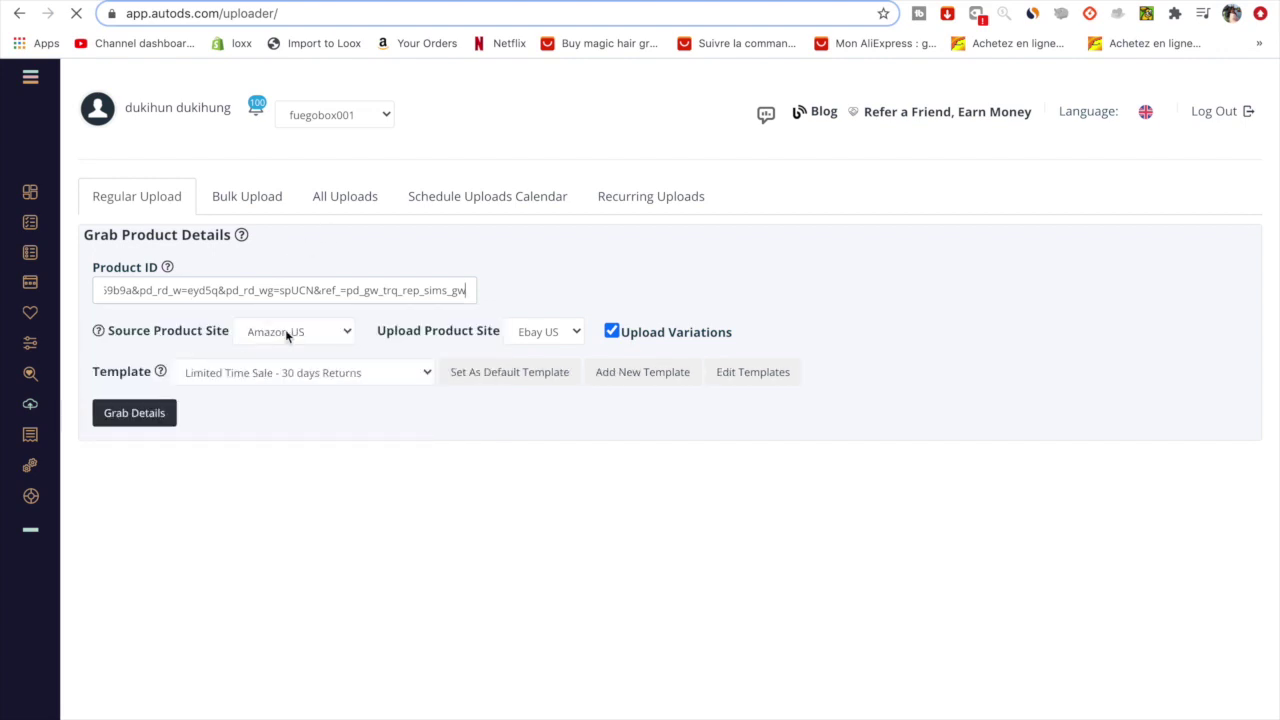
{"action": "left_click", "coordinate": [157, 414]}
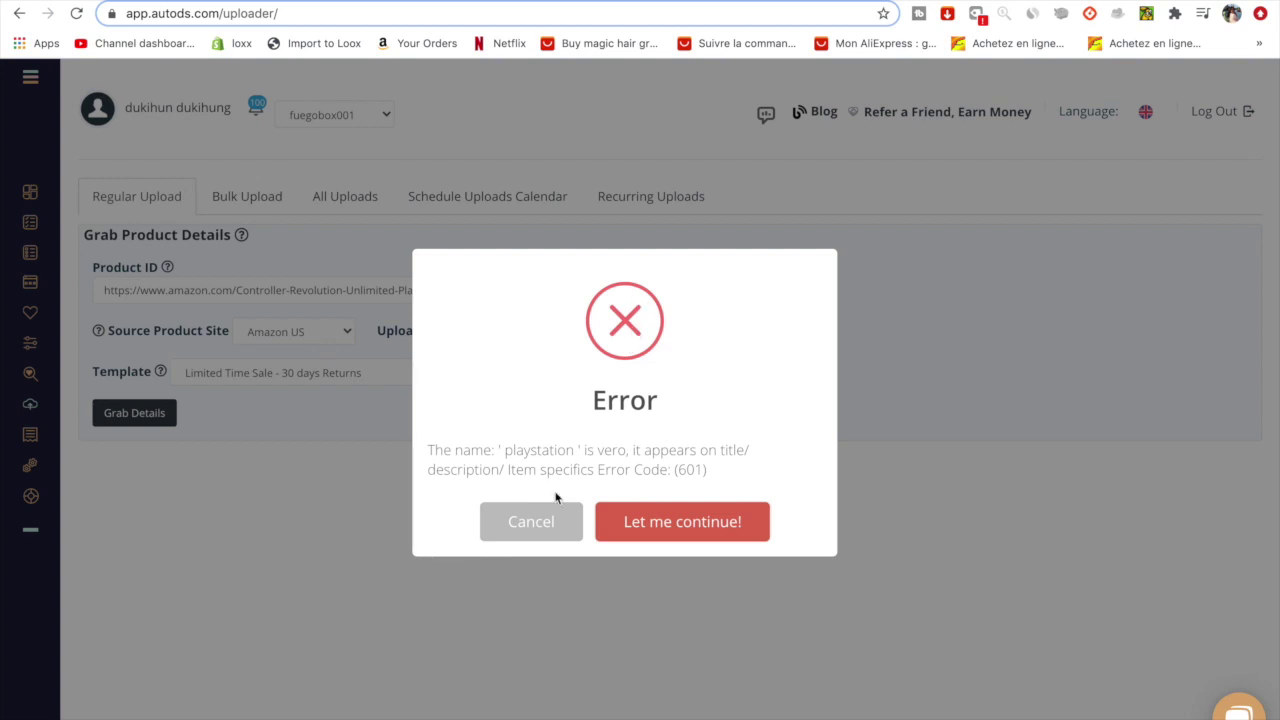
{"action": "left_click", "coordinate": [549, 523]}
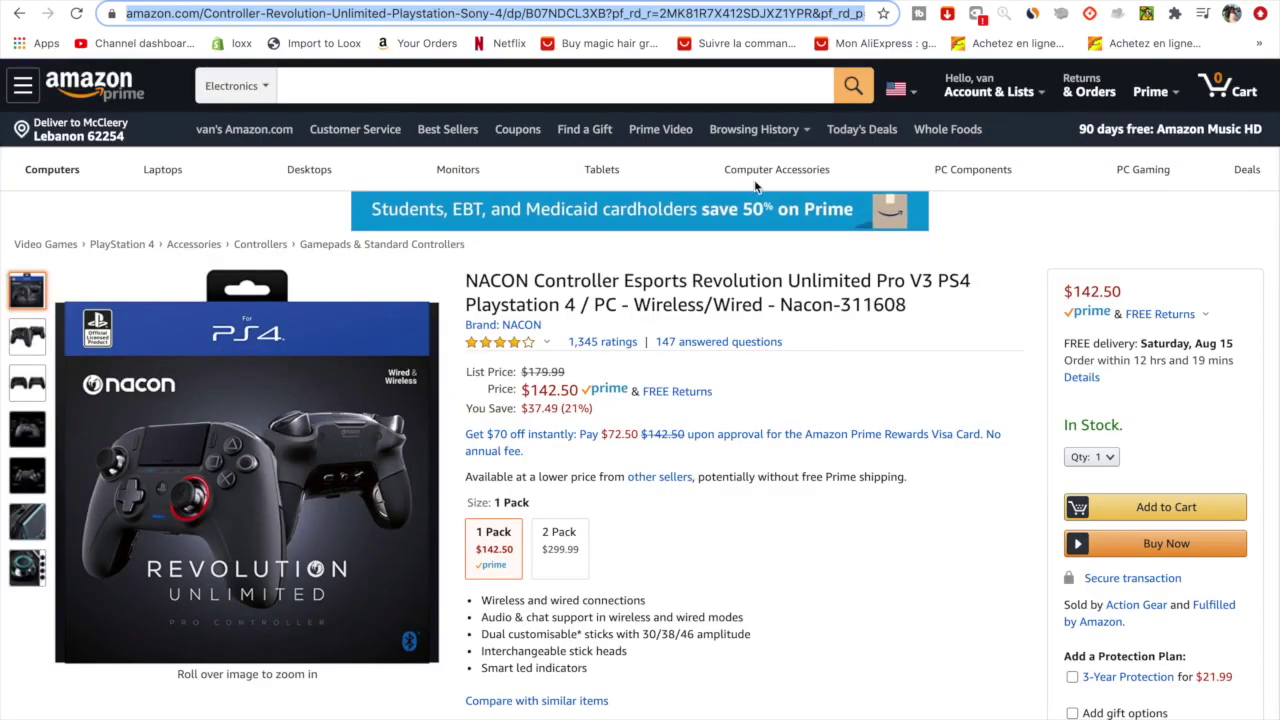
{"action": "scroll", "coordinate": [660, 470], "scroll_direction": "down", "scroll_amount": 10}
{"action": "scroll", "coordinate": [549, 444], "scroll_direction": "down", "scroll_amount": 5}
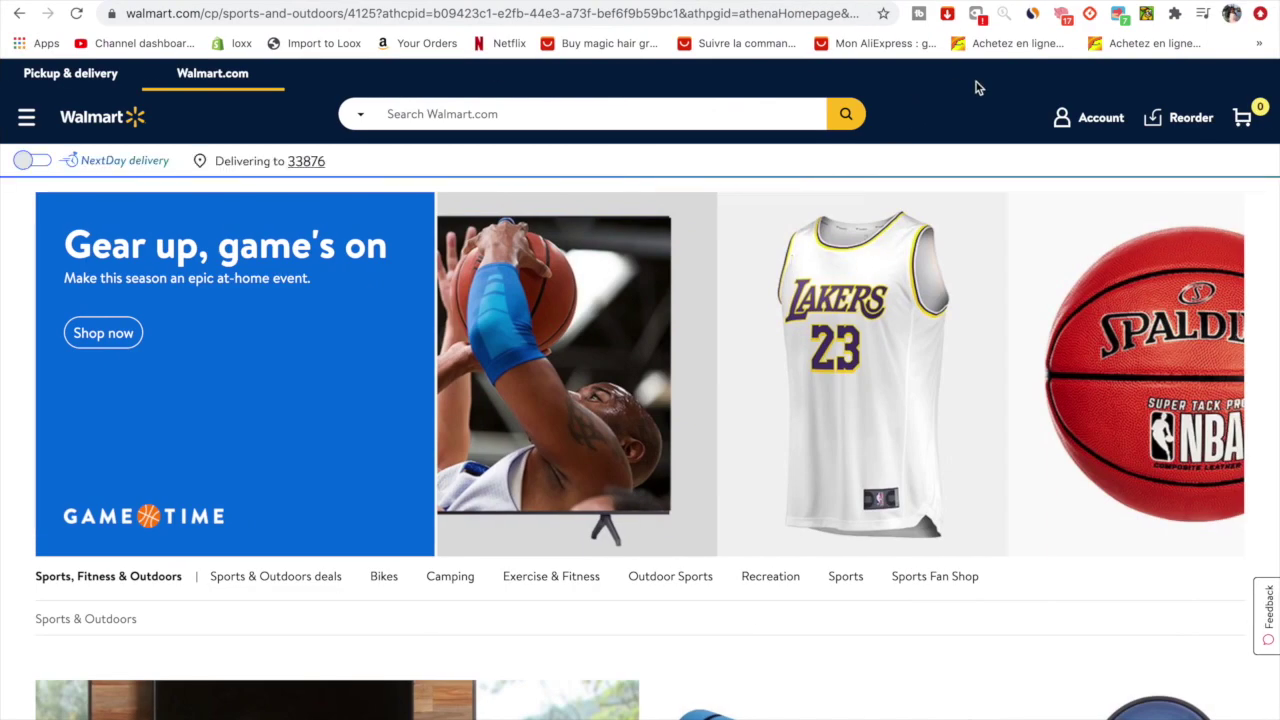
Step: Browse the indoor fitness products in Walmart's Sports & Outdoors section and open the Life Energy 5mm EkoSmart Cork Yoga Mat page
{"action": "scroll", "coordinate": [548, 407], "scroll_direction": "down", "scroll_amount": 4}
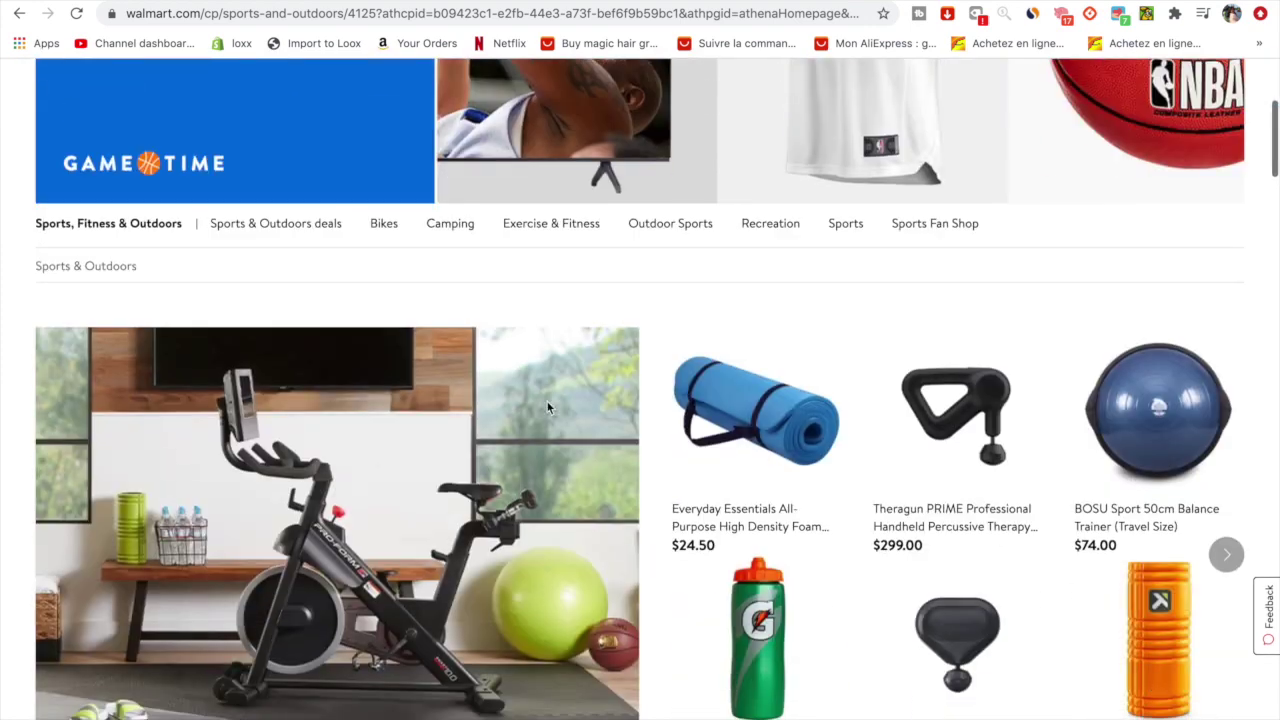
{"action": "scroll", "coordinate": [438, 458], "scroll_direction": "down", "scroll_amount": 3}
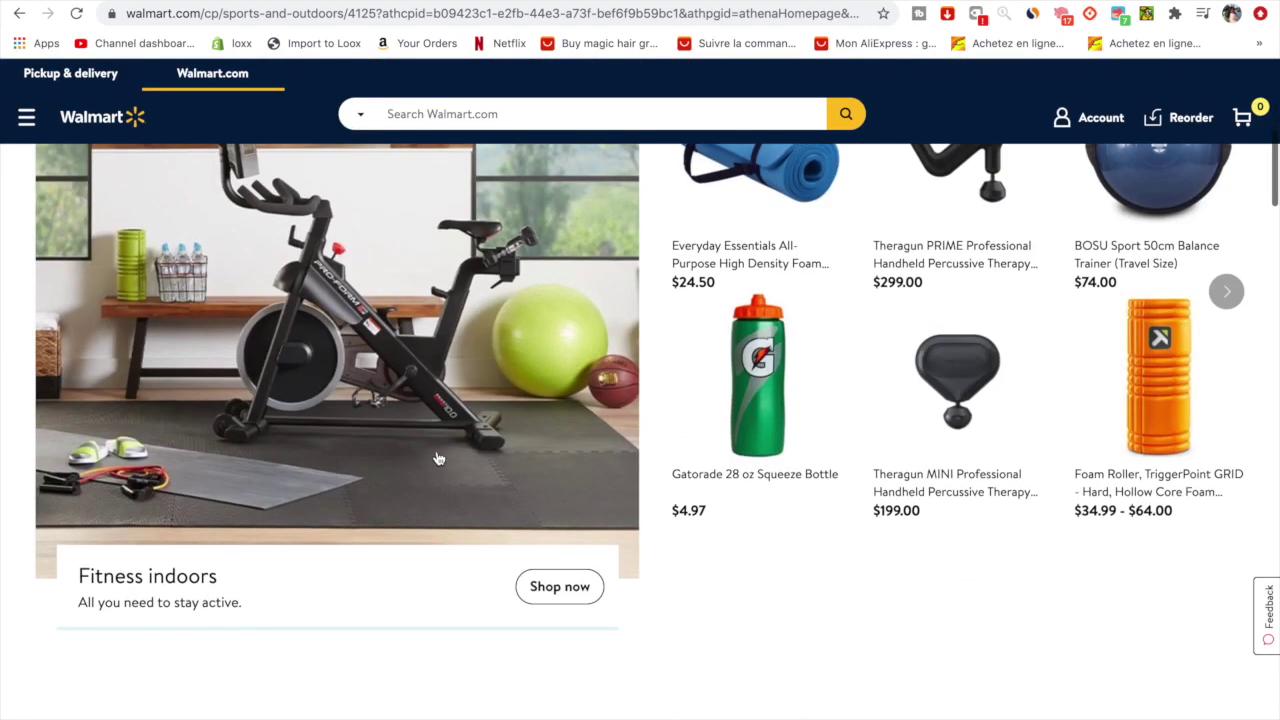
{"action": "scroll", "coordinate": [438, 458], "scroll_direction": "up", "scroll_amount": 2}
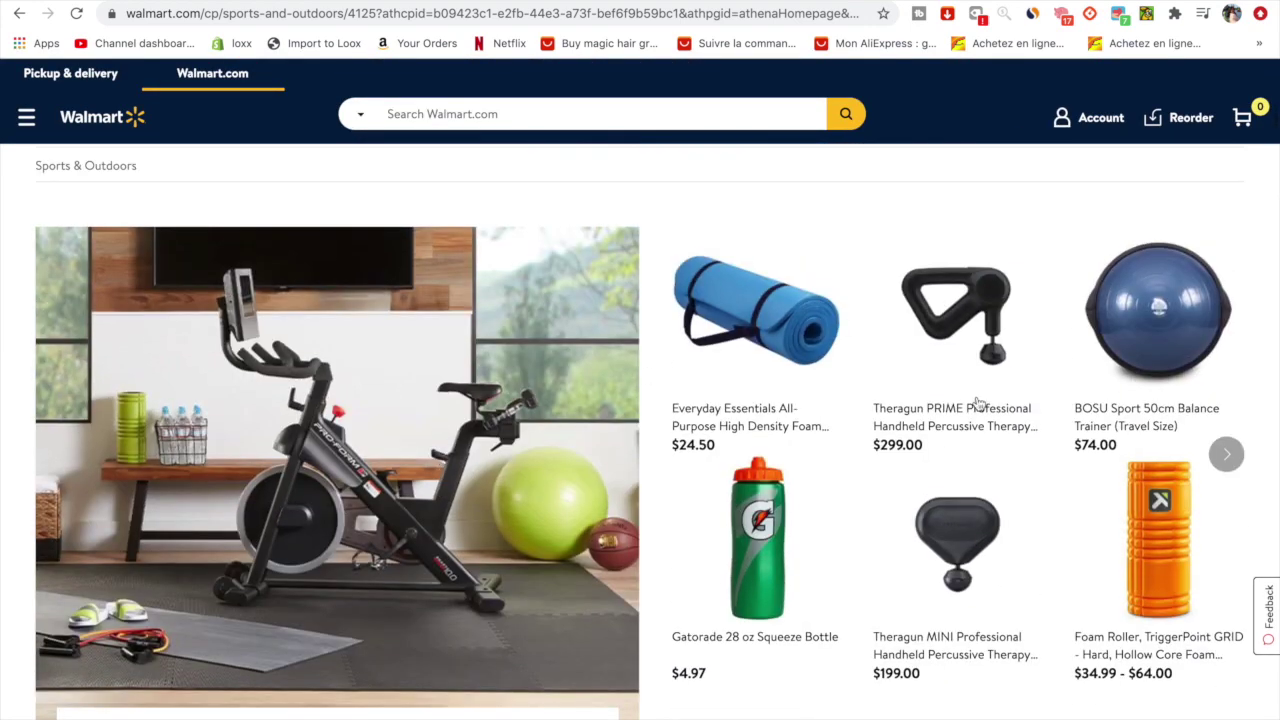
{"action": "left_click", "coordinate": [1224, 455]}
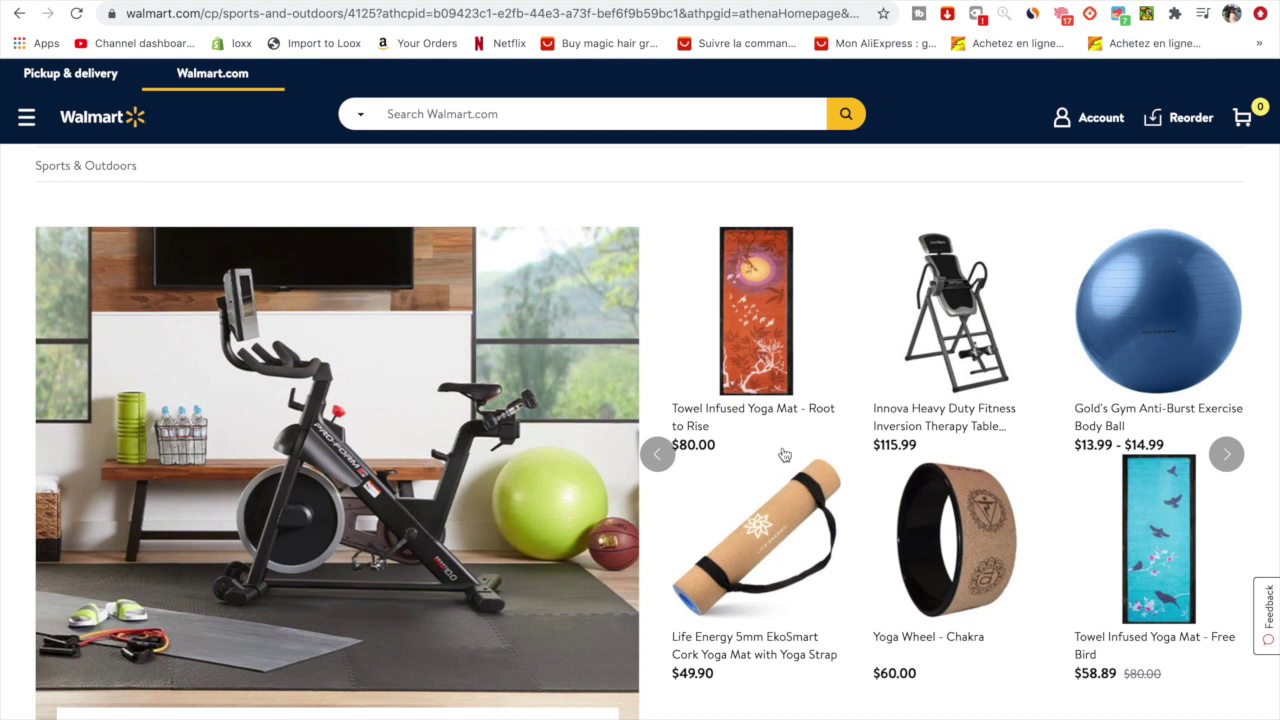
{"action": "scroll", "coordinate": [790, 455], "scroll_direction": "down", "scroll_amount": 2}
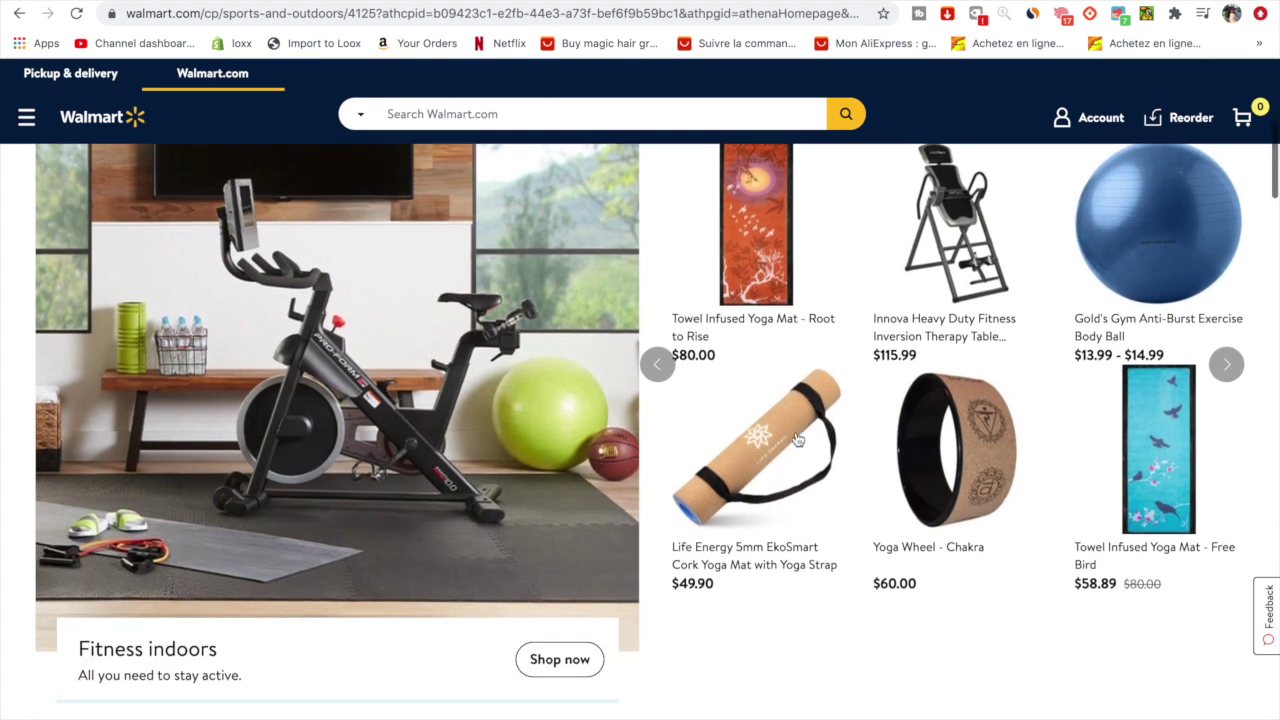
{"action": "left_click", "coordinate": [741, 444]}
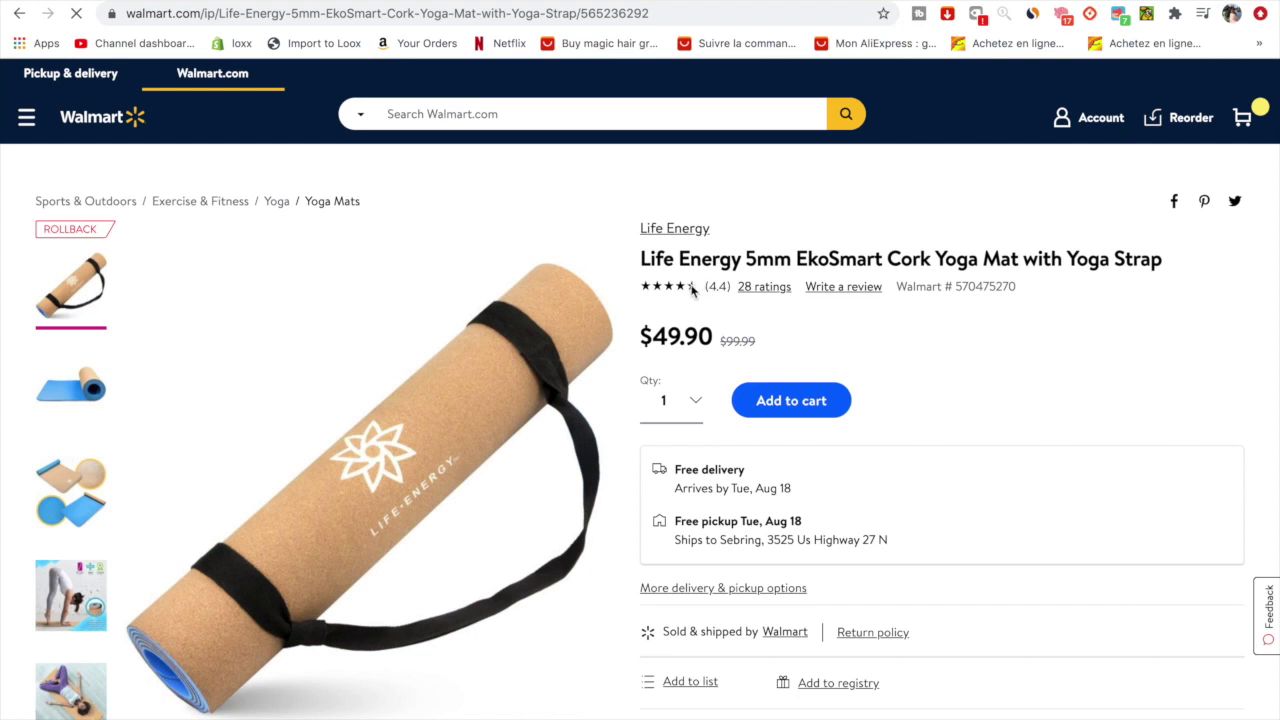
Step: Examine the yoga mat's price and delivery details, the products customers also considered or viewed, and its customer reviews
{"action": "scroll", "coordinate": [760, 434], "scroll_direction": "down", "scroll_amount": 3}
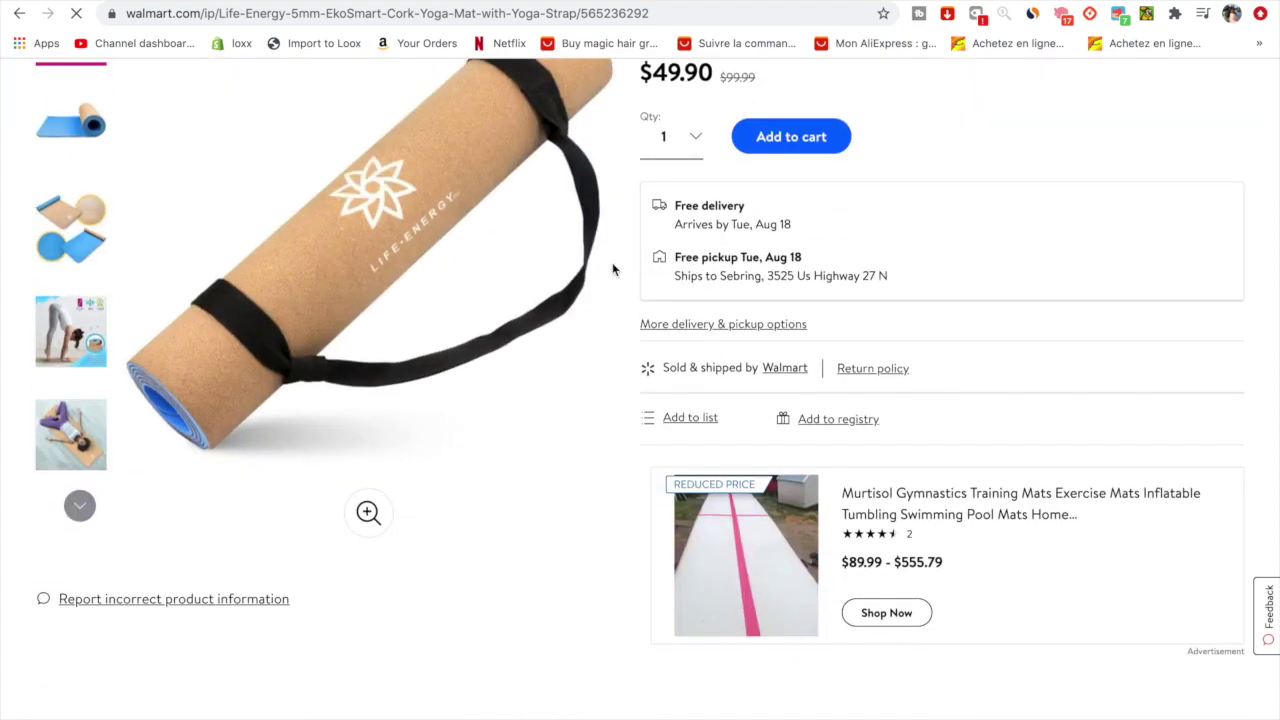
{"action": "scroll", "coordinate": [690, 225], "scroll_direction": "up", "scroll_amount": 1}
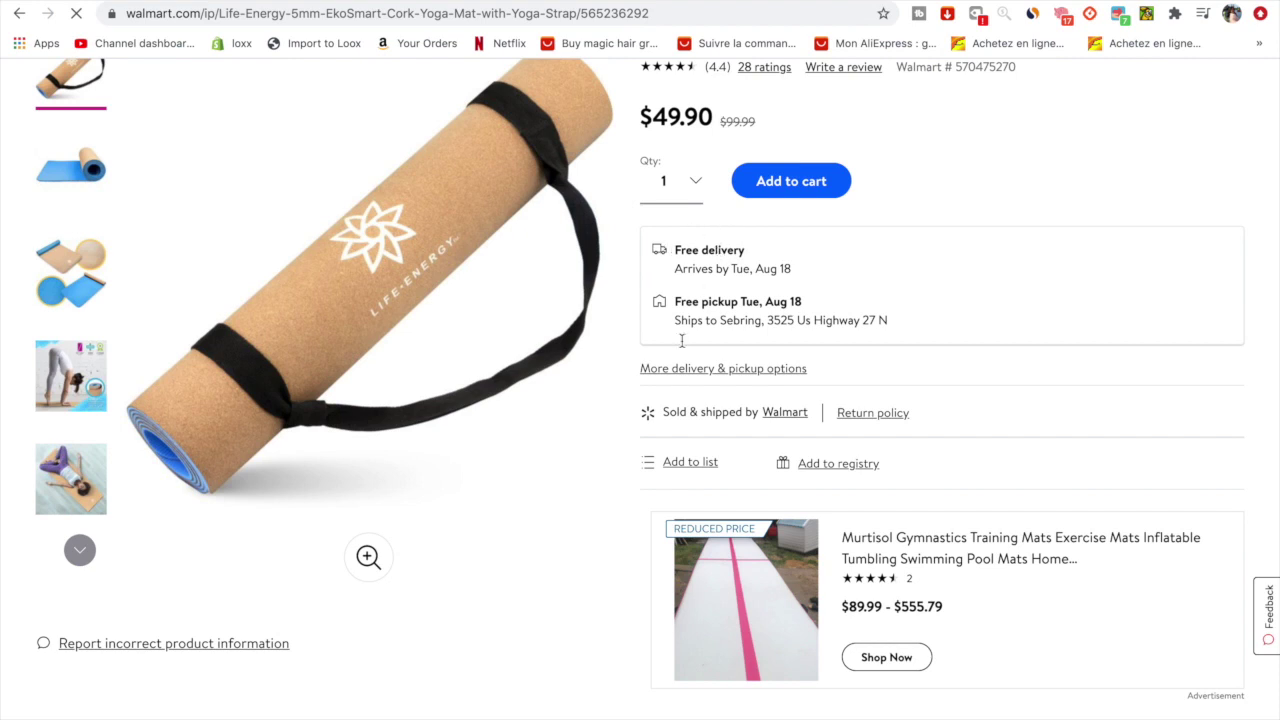
{"action": "scroll", "coordinate": [676, 378], "scroll_direction": "down", "scroll_amount": 1}
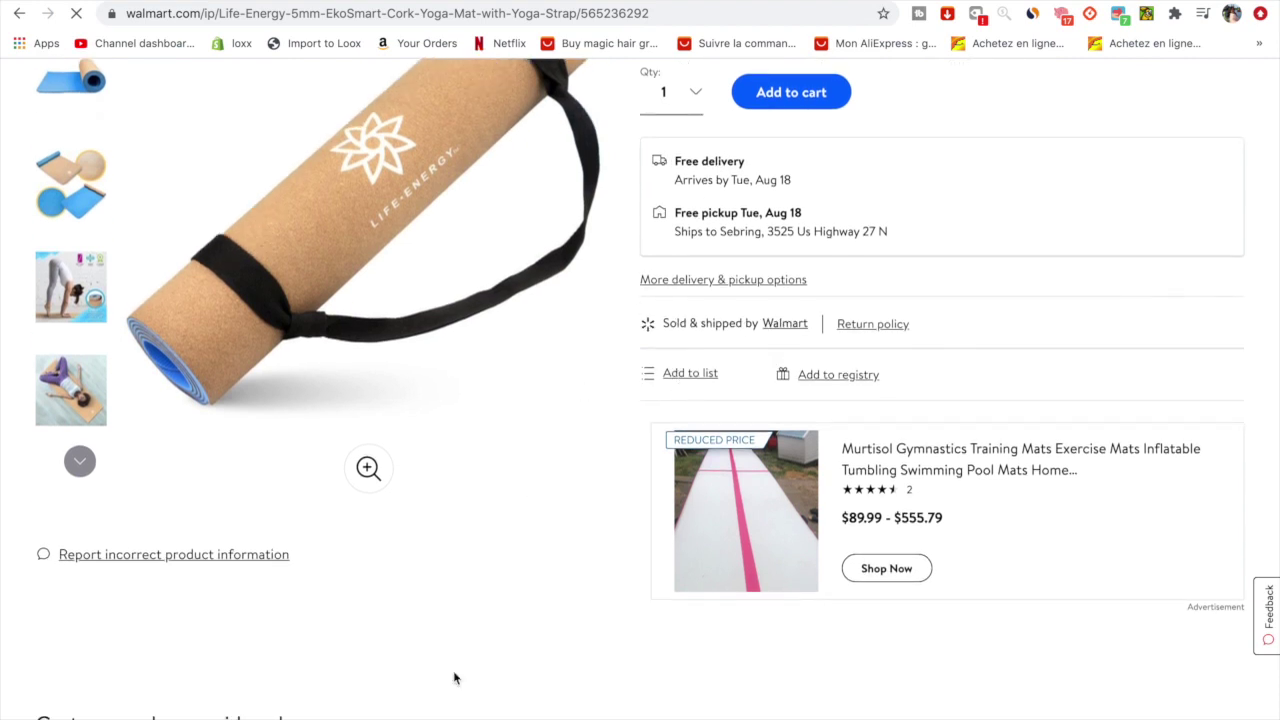
{"action": "scroll", "coordinate": [454, 679], "scroll_direction": "down", "scroll_amount": 3}
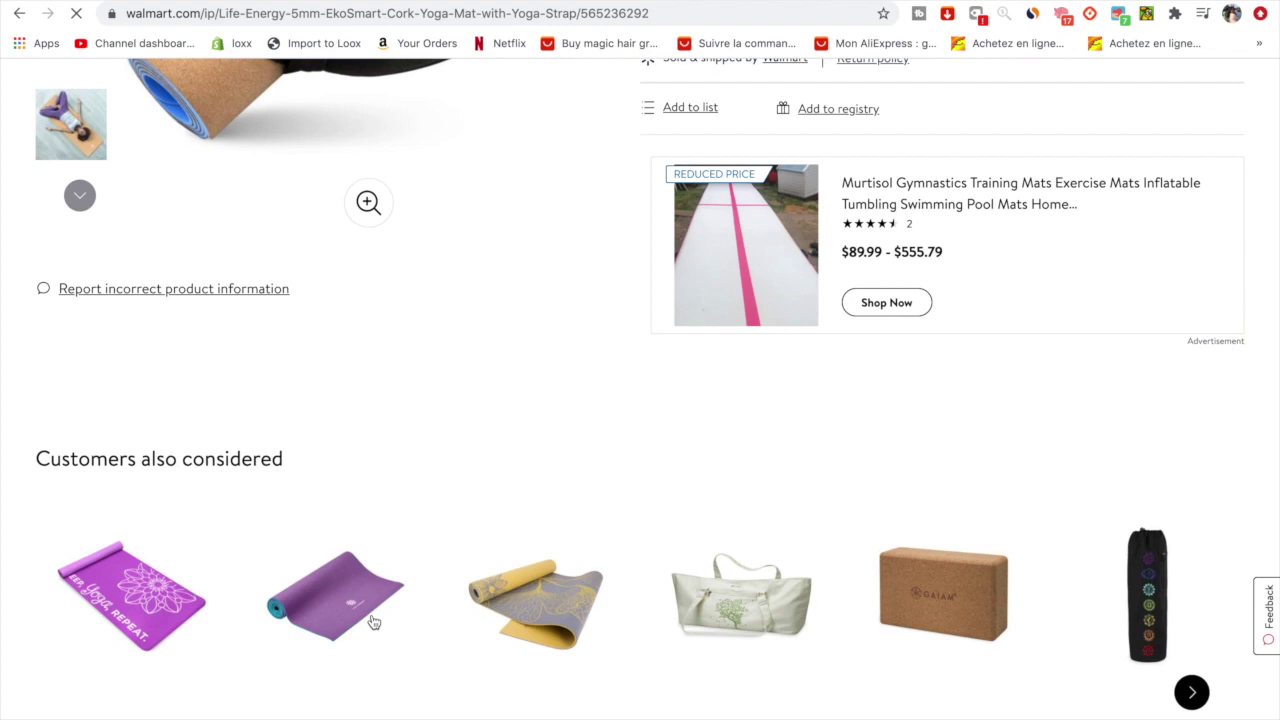
{"action": "scroll", "coordinate": [303, 622], "scroll_direction": "down", "scroll_amount": 3}
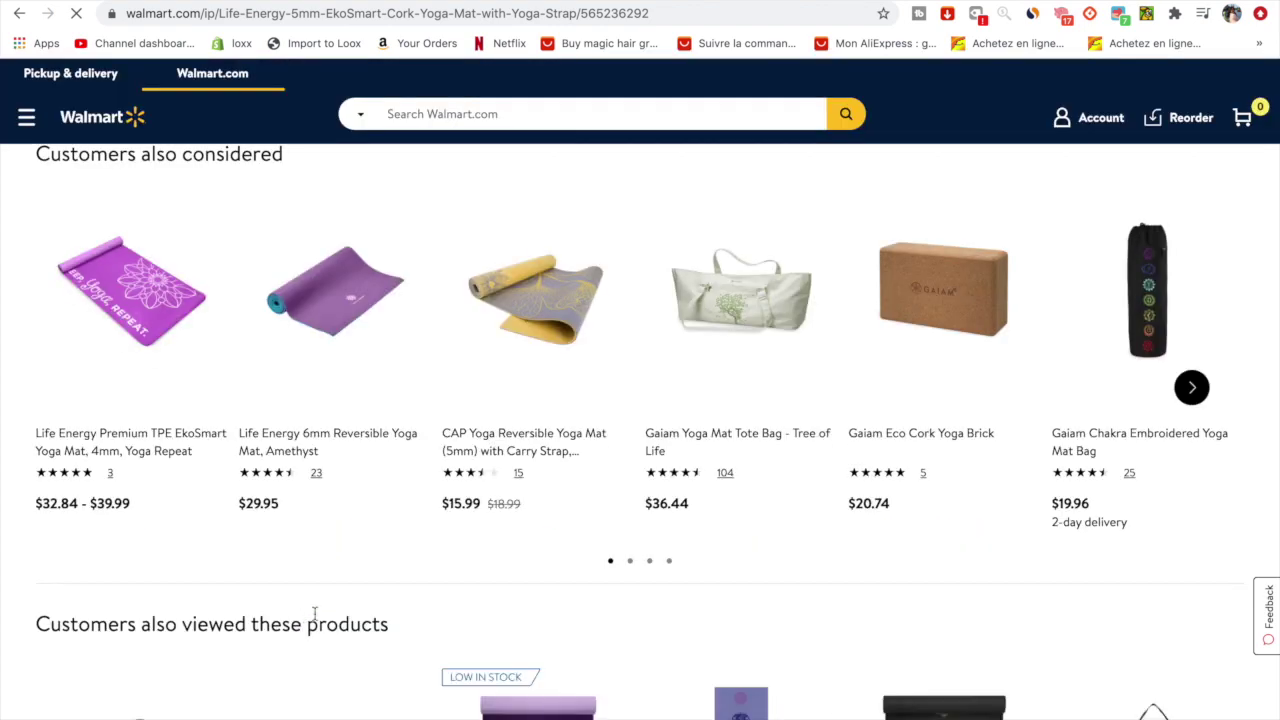
{"action": "scroll", "coordinate": [368, 622], "scroll_direction": "down", "scroll_amount": 3}
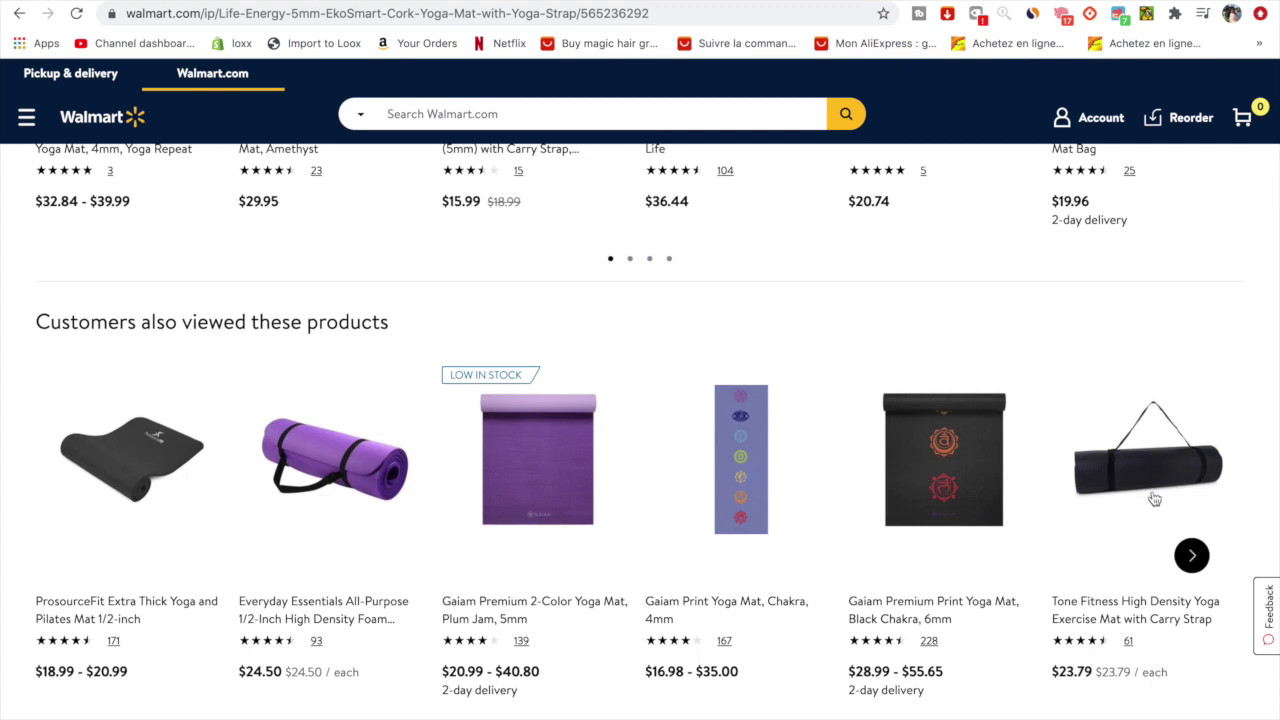
{"action": "left_click", "coordinate": [1192, 556]}
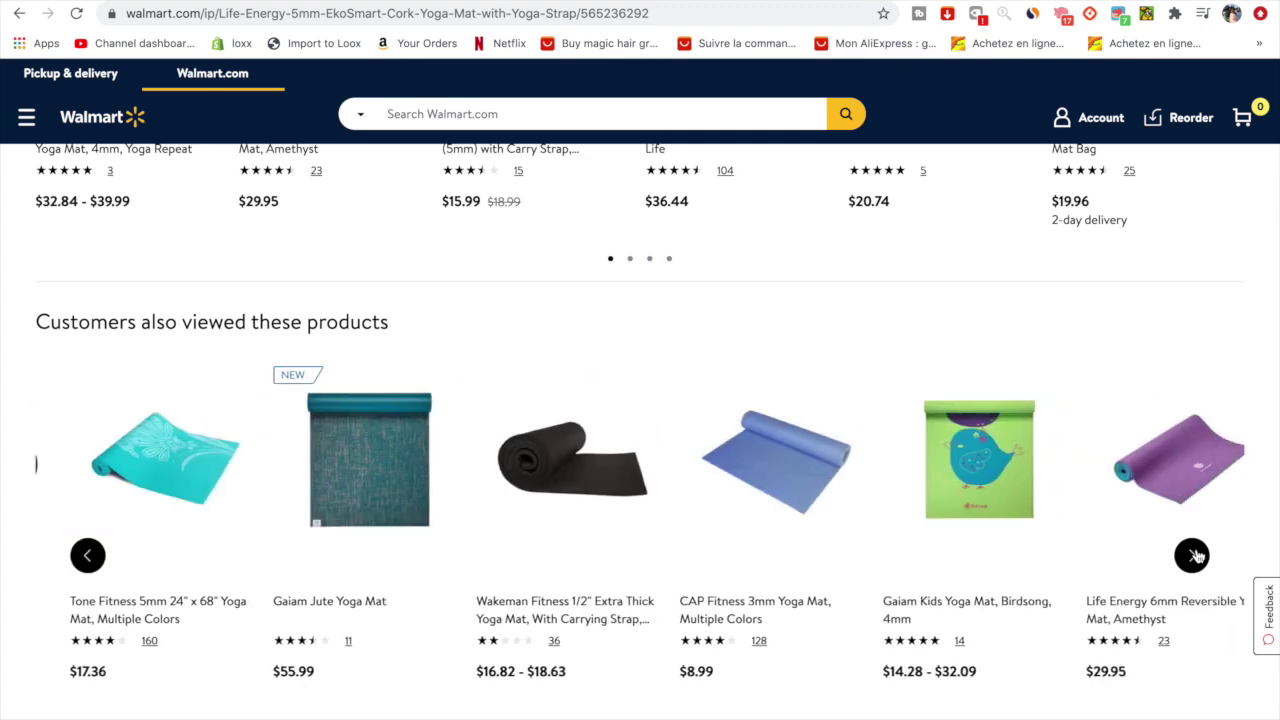
{"action": "left_click", "coordinate": [1196, 557]}
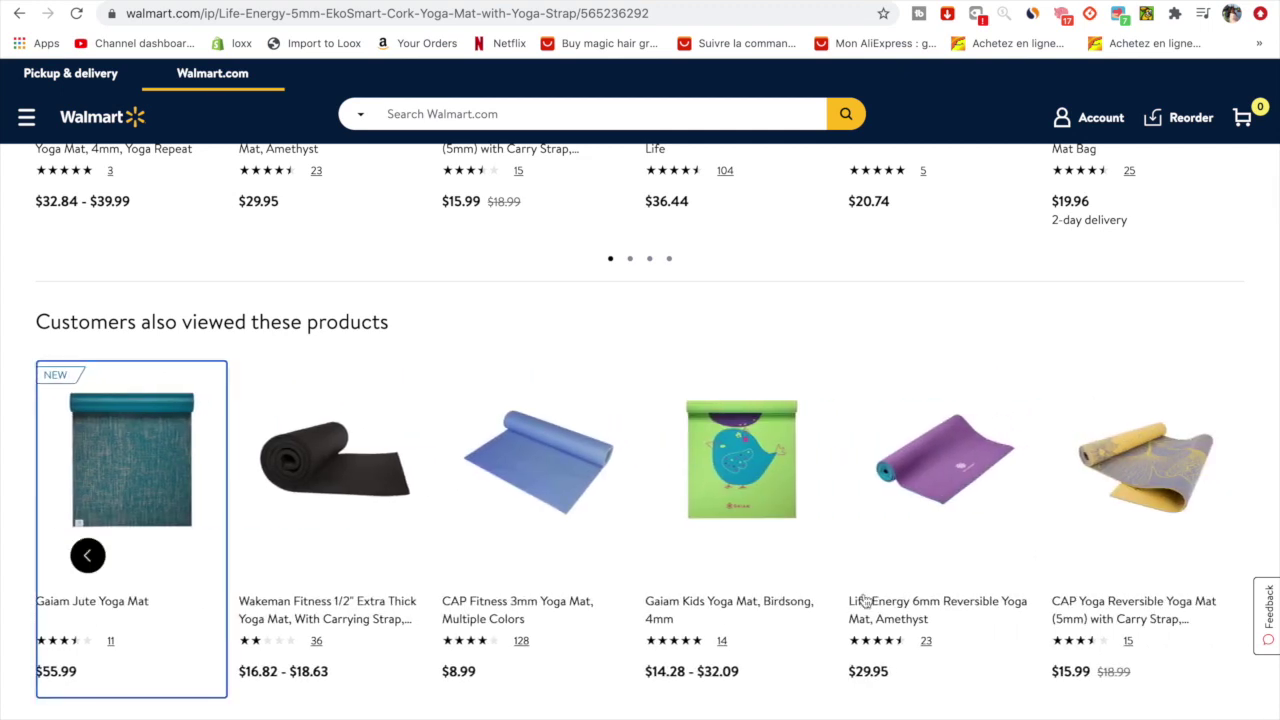
{"action": "scroll", "coordinate": [780, 534], "scroll_direction": "down", "scroll_amount": 3}
{"action": "scroll", "coordinate": [780, 534], "scroll_direction": "down", "scroll_amount": 4}
{"action": "scroll", "coordinate": [731, 612], "scroll_direction": "down", "scroll_amount": 15}
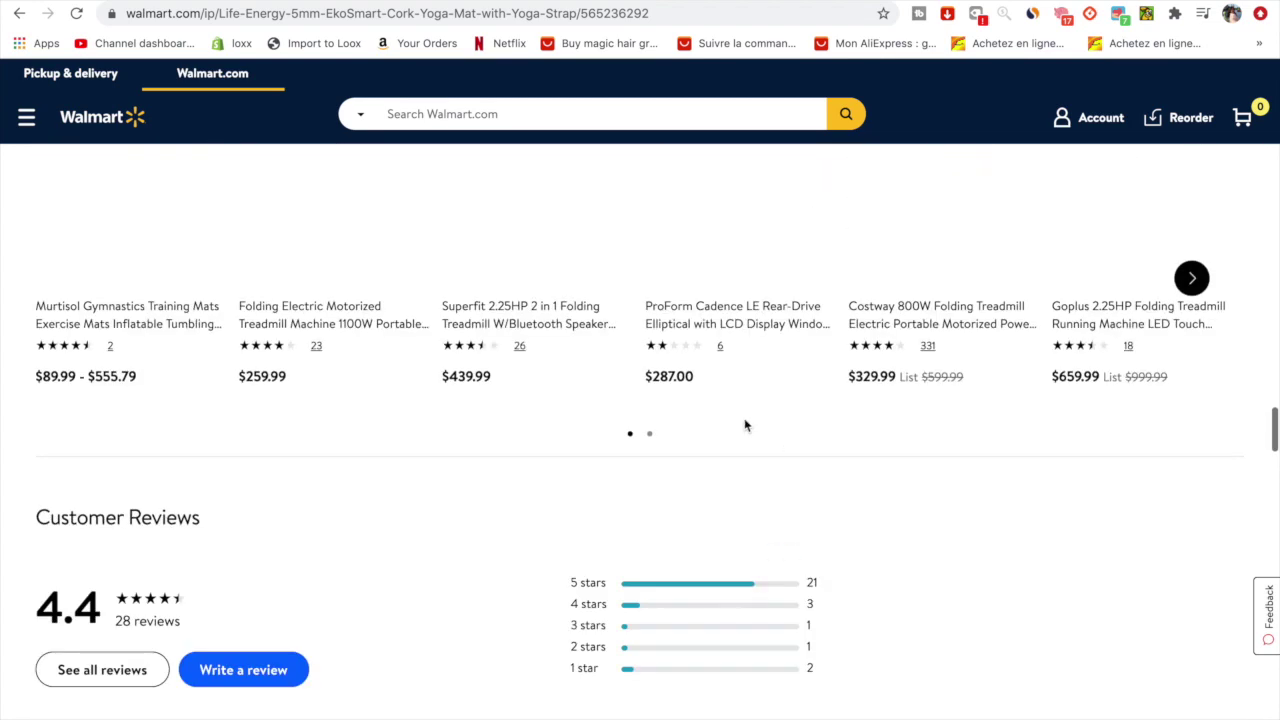
Step: Browse the Sponsored Products on the yoga mat page and open the Costway Exercise Bicycle Indoor Bike's product page
{"action": "scroll", "coordinate": [691, 443], "scroll_direction": "up", "scroll_amount": 2}
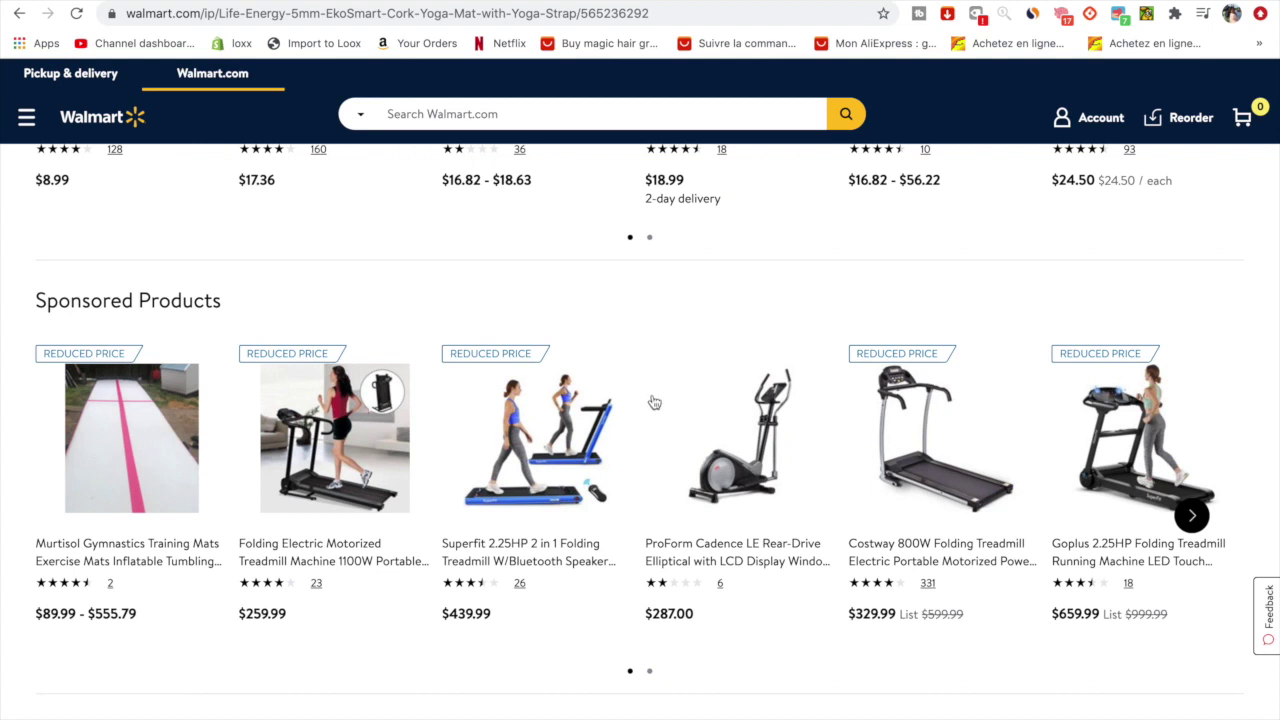
{"action": "scroll", "coordinate": [654, 402], "scroll_direction": "up", "scroll_amount": 3}
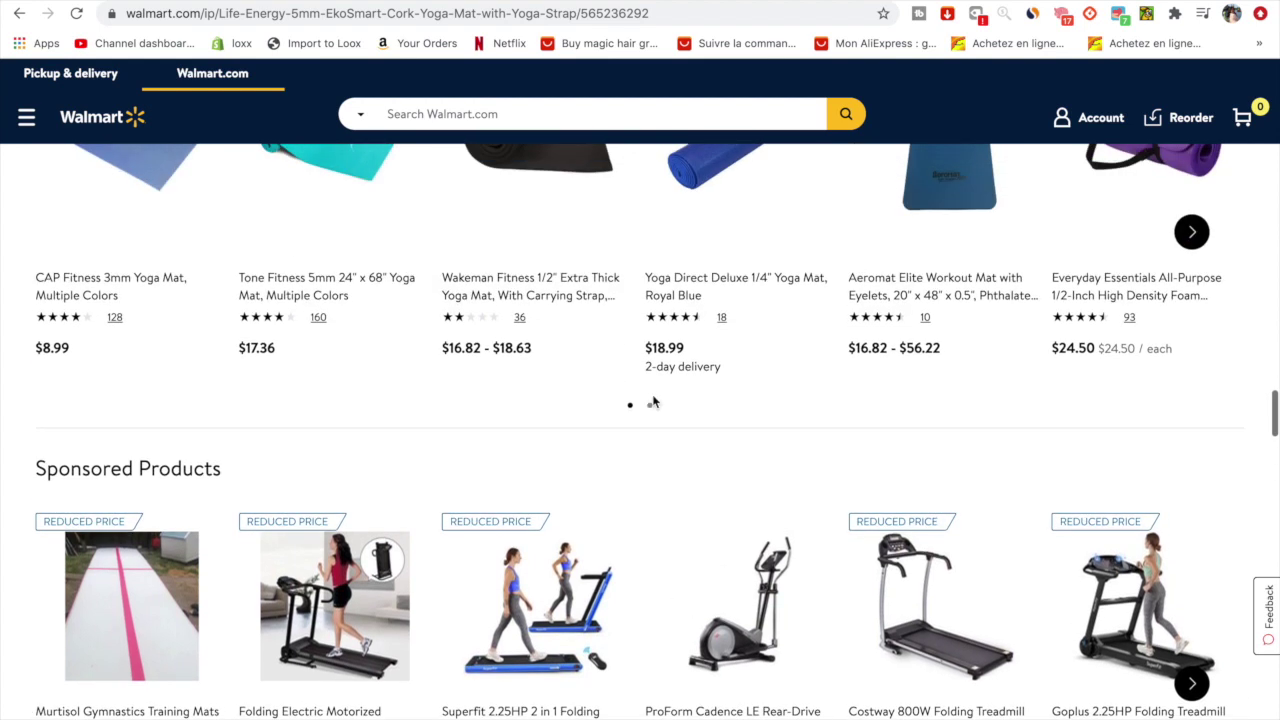
{"action": "scroll", "coordinate": [654, 402], "scroll_direction": "down", "scroll_amount": 1}
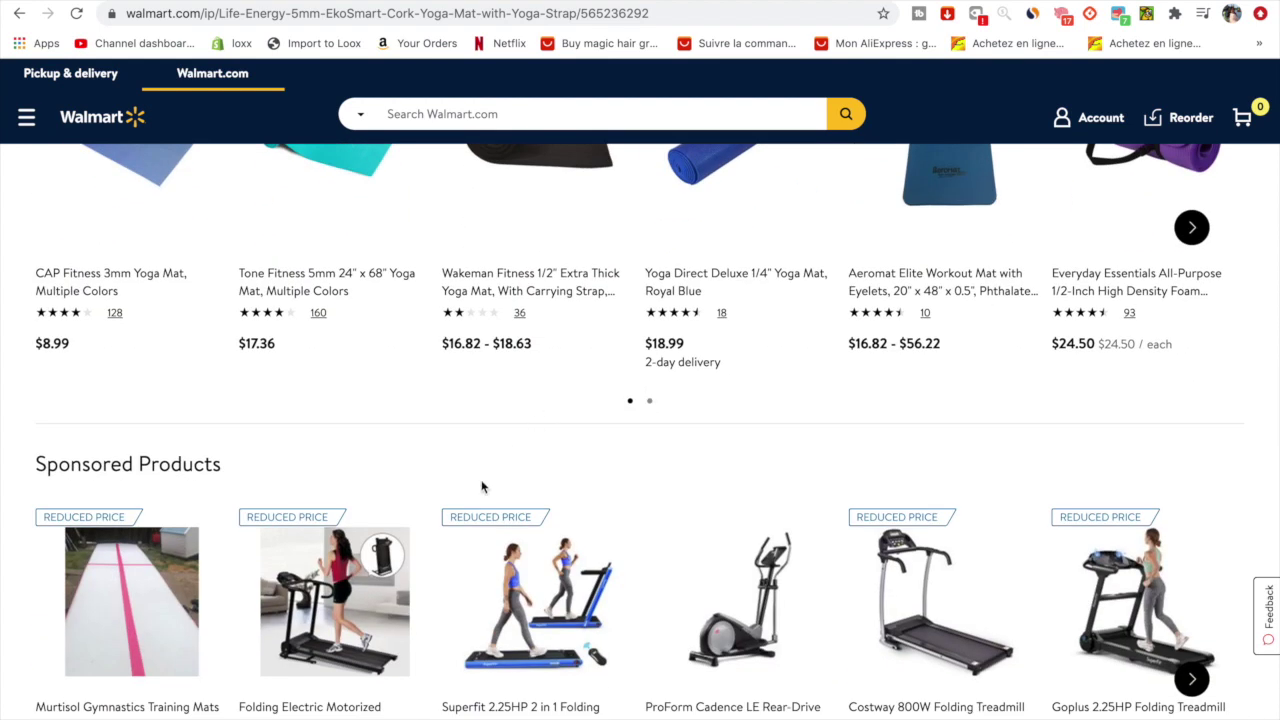
{"action": "scroll", "coordinate": [480, 486], "scroll_direction": "down", "scroll_amount": 1}
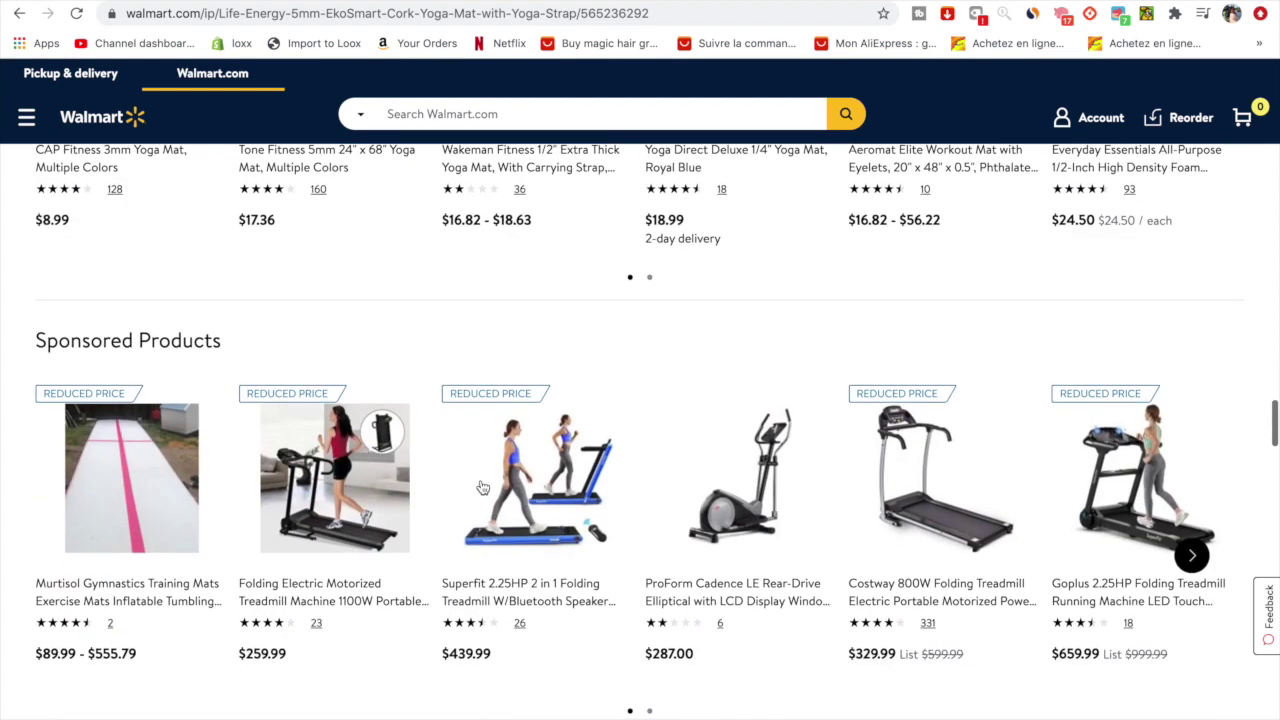
{"action": "left_click", "coordinate": [1193, 556]}
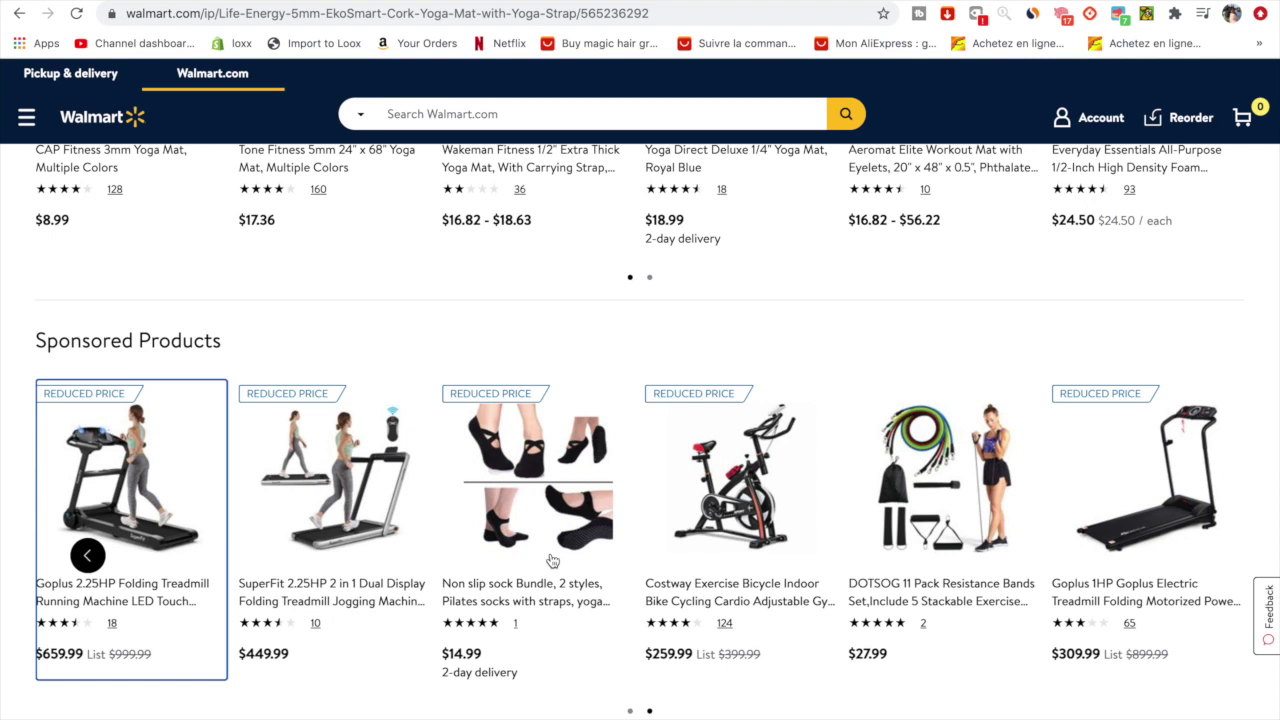
{"action": "scroll", "coordinate": [551, 561], "scroll_direction": "up", "scroll_amount": 1}
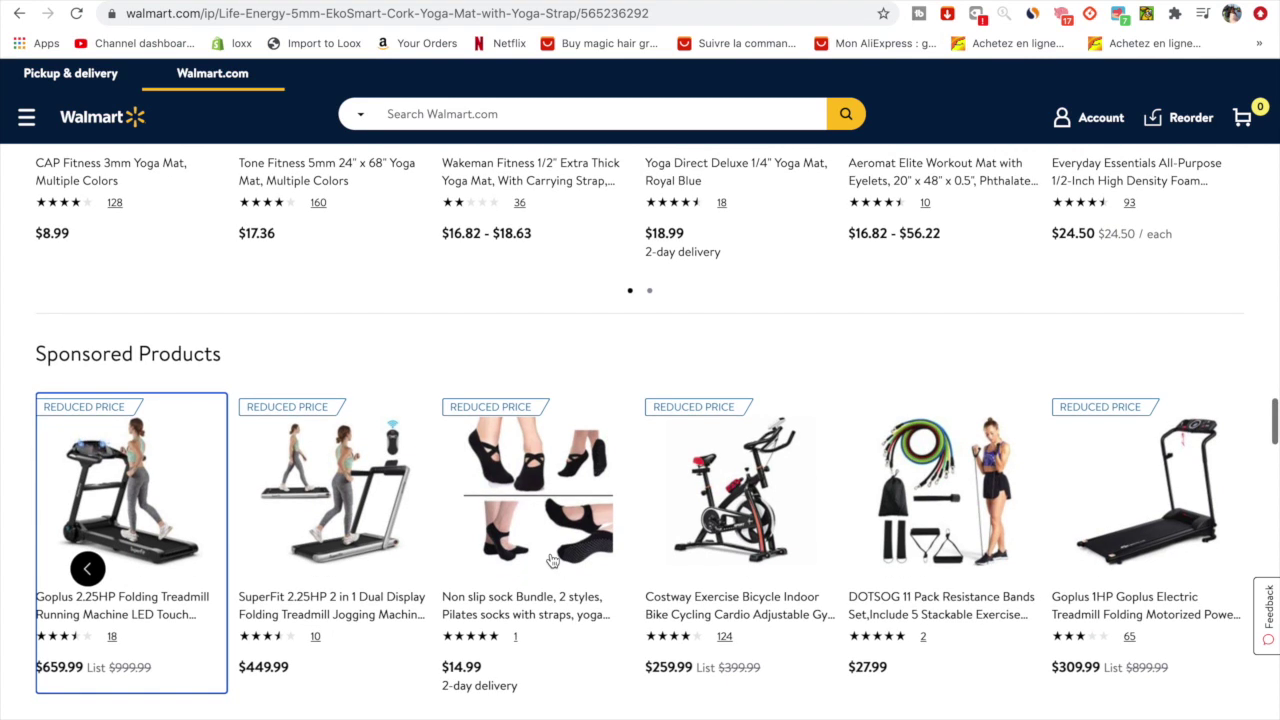
{"action": "left_click", "coordinate": [688, 606]}
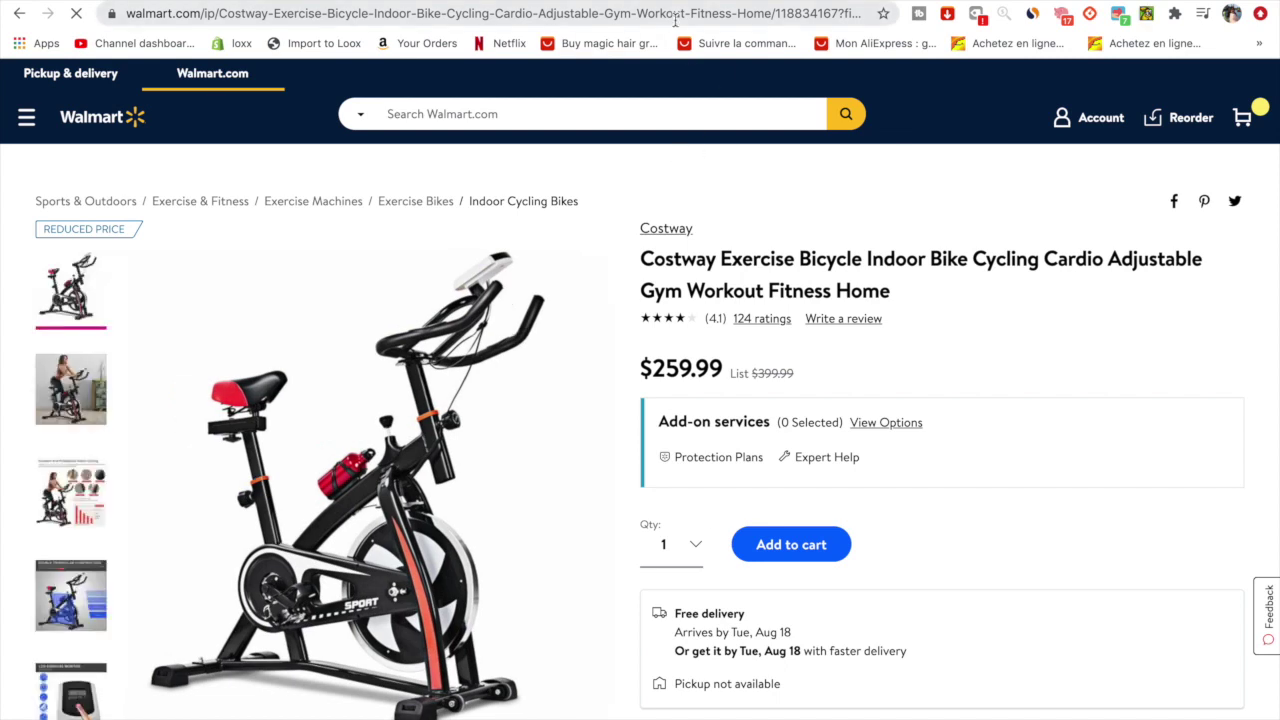
Step: Copy the exercise bike's Walmart URL and replace the old Product ID entry in the AutoDS uploader with it
{"action": "left_click", "coordinate": [675, 20]}
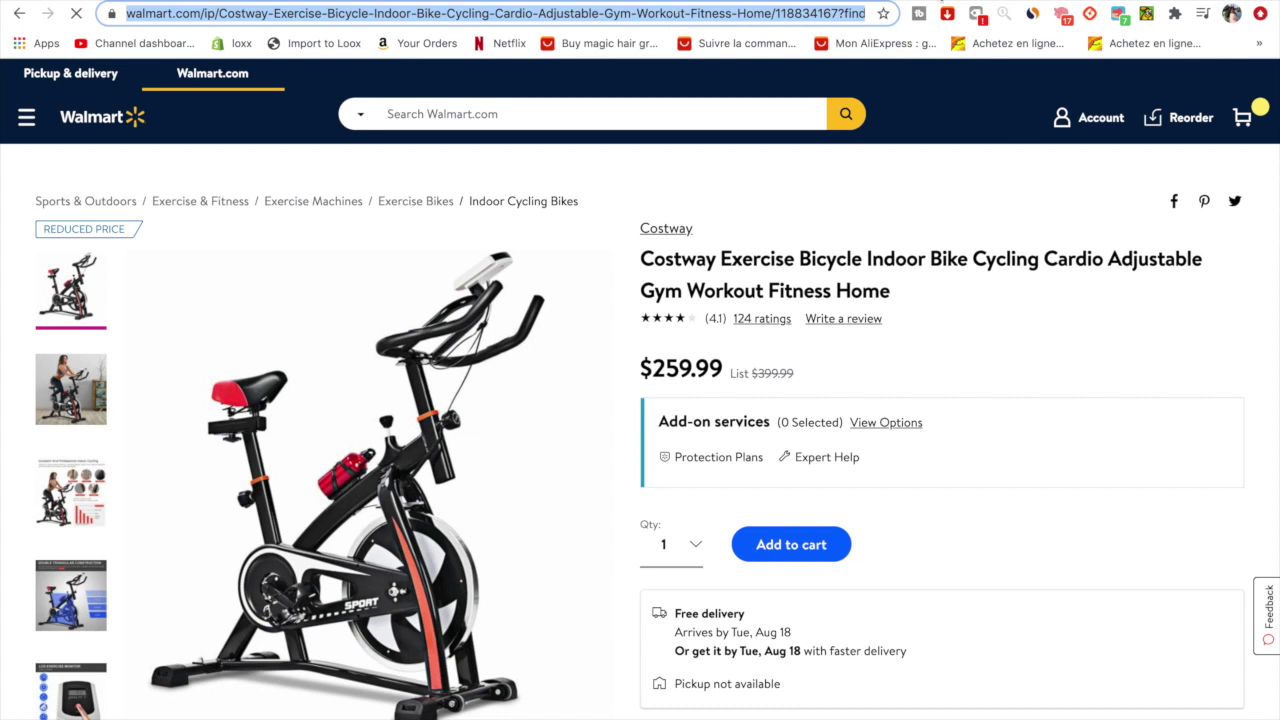
{"action": "key", "text": "ctrl+Tab"}
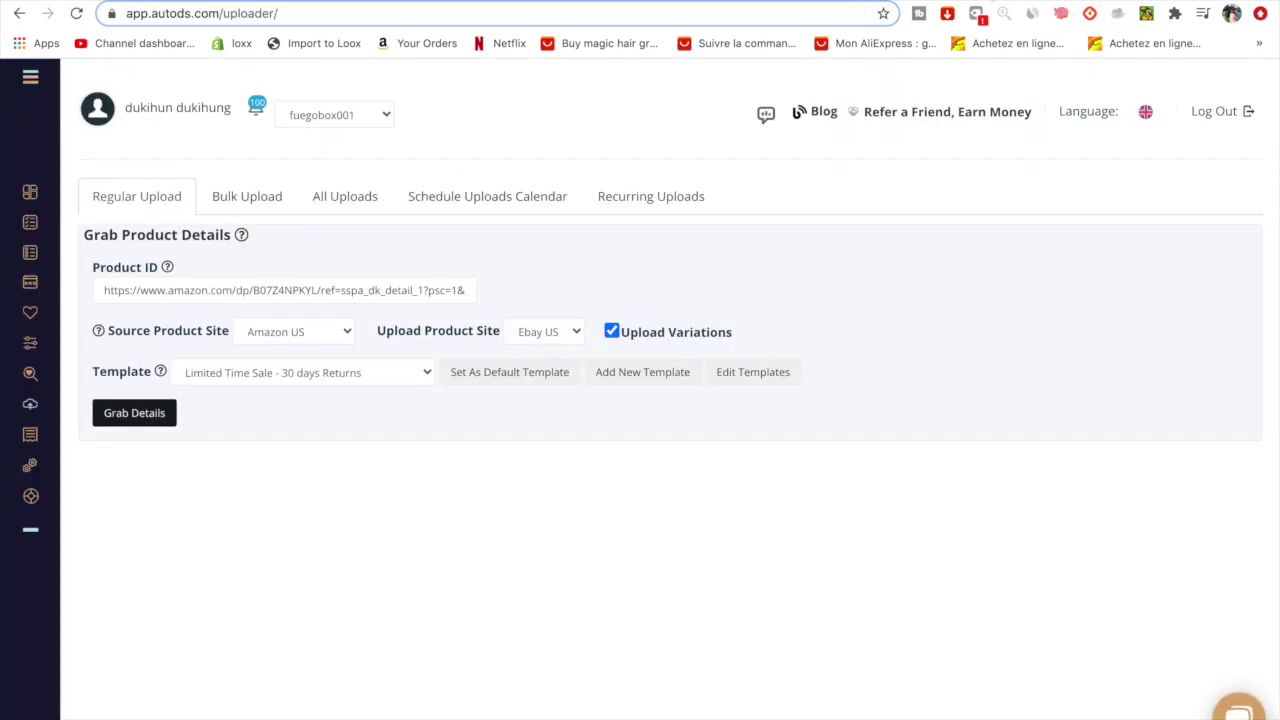
{"action": "left_click", "coordinate": [276, 290]}
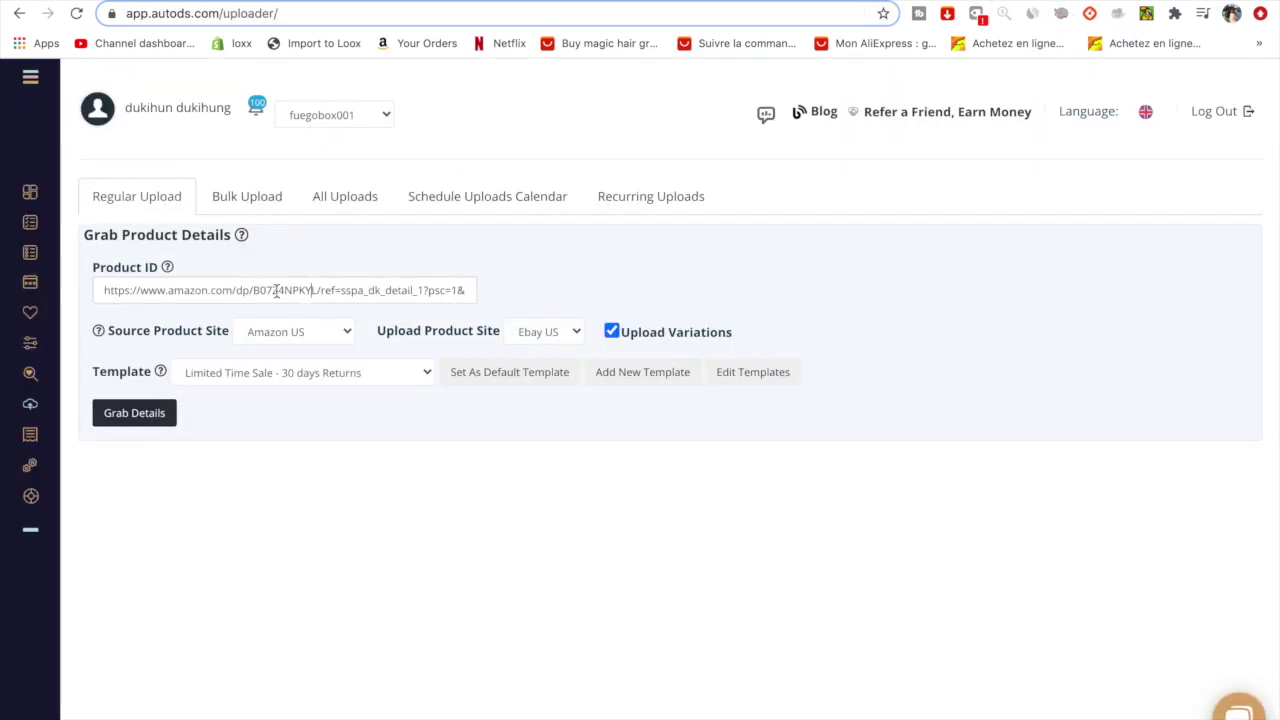
{"action": "double_click", "coordinate": [237, 289]}
{"action": "triple_click", "coordinate": [256, 289]}
{"action": "key", "text": "BackSpace"}
{"action": "key", "text": "ctrl+v"}
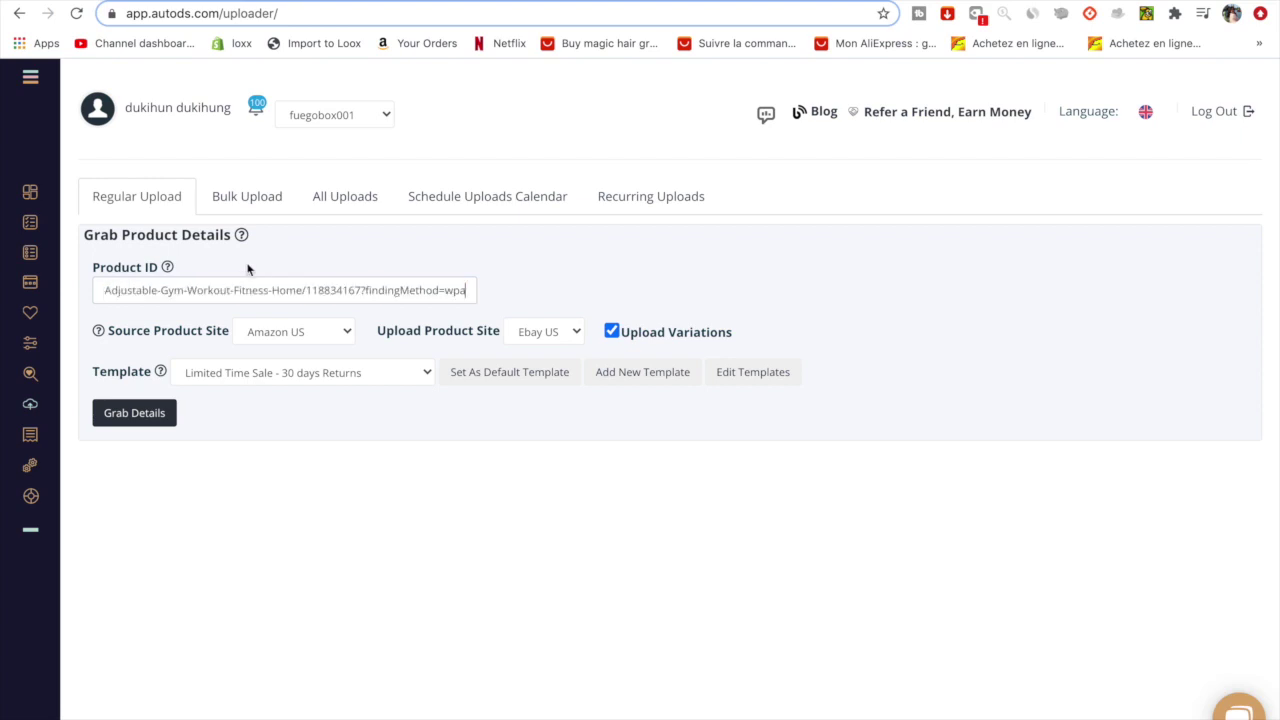
Step: Set the source product site to Walmart and keep Ebay US as the upload product site
{"action": "left_click", "coordinate": [293, 331]}
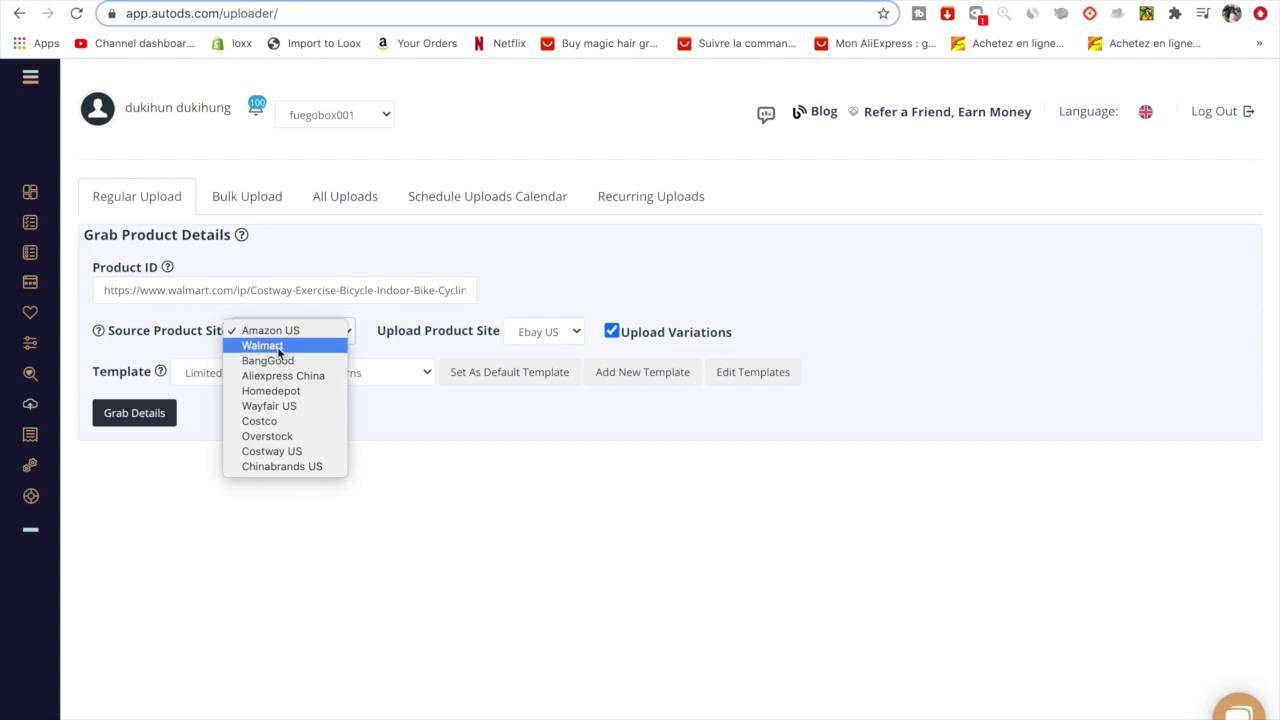
{"action": "left_click", "coordinate": [278, 349]}
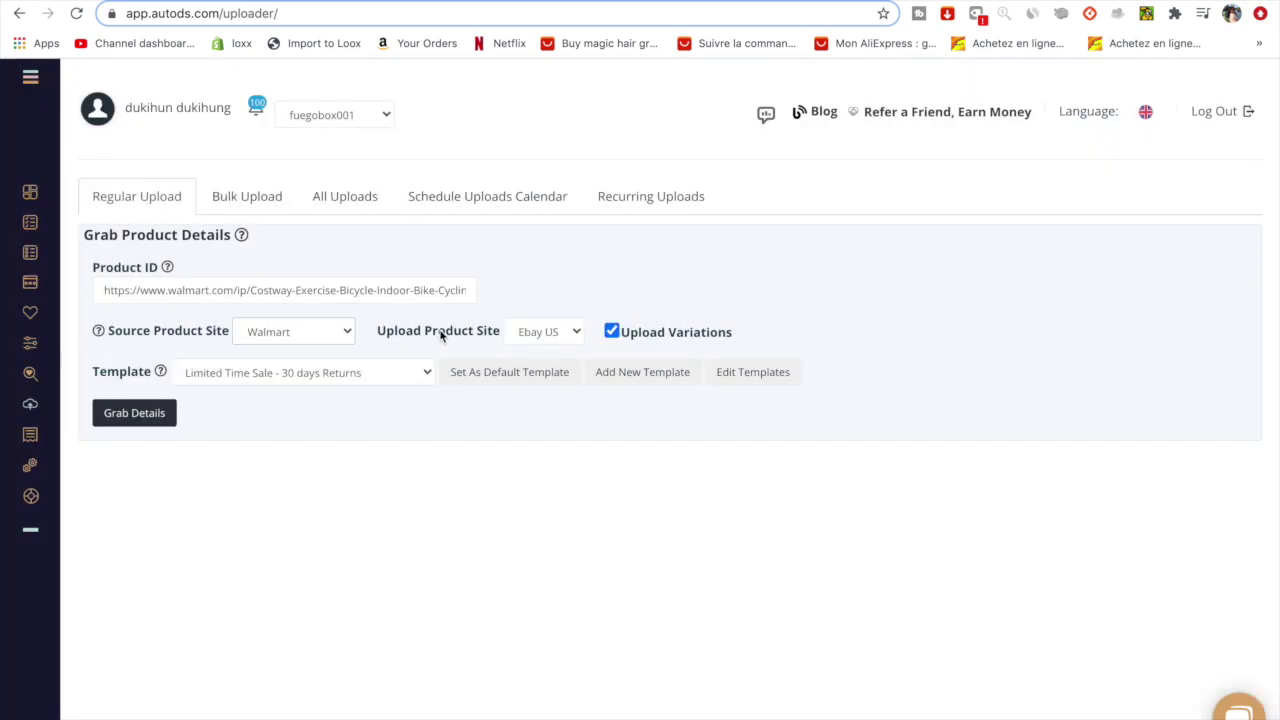
{"action": "left_click", "coordinate": [560, 332]}
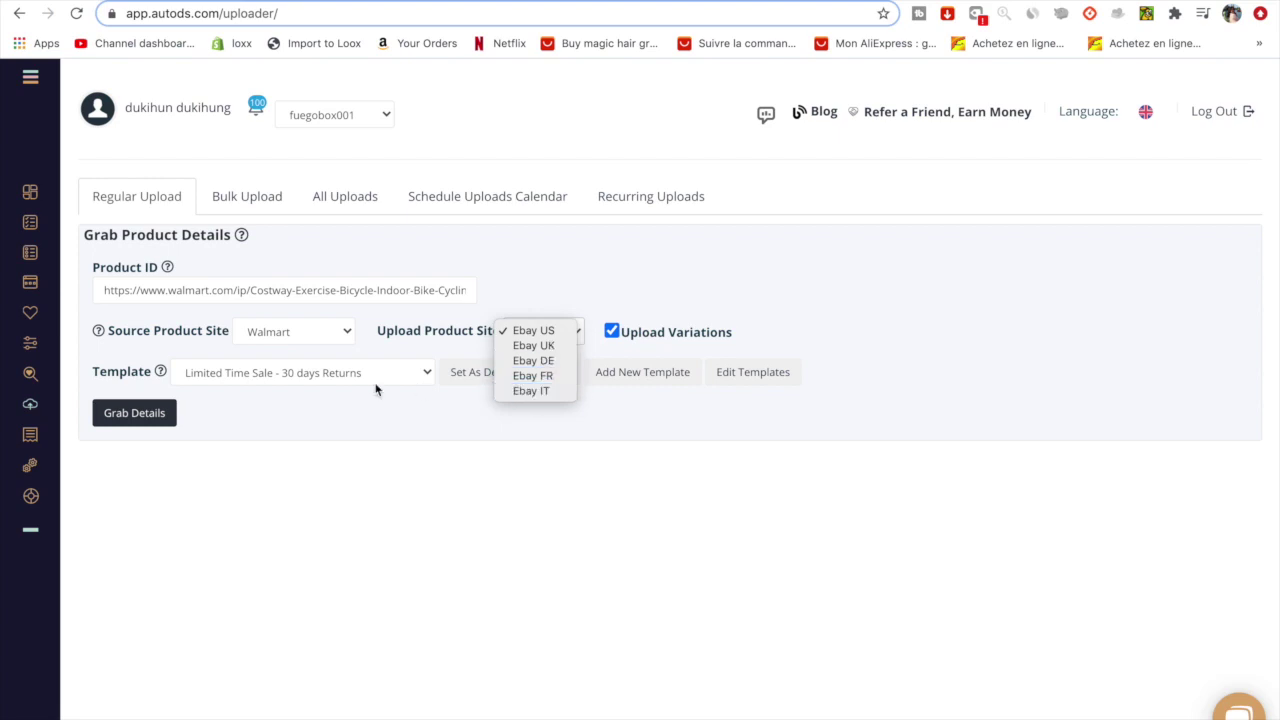
{"action": "left_click", "coordinate": [304, 396]}
Step: Choose the template BestQuality Best price 14 days returns and grab the exercise bike's product details
{"action": "left_click", "coordinate": [304, 375]}
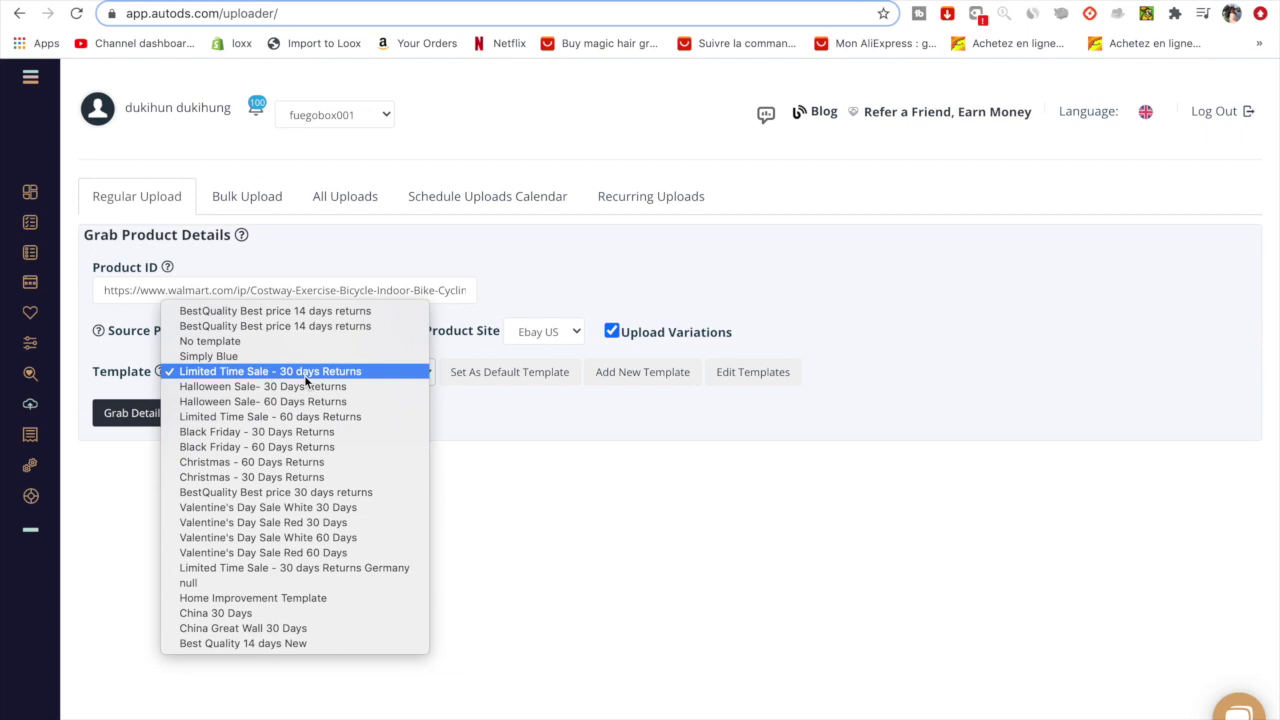
{"action": "left_click", "coordinate": [278, 318]}
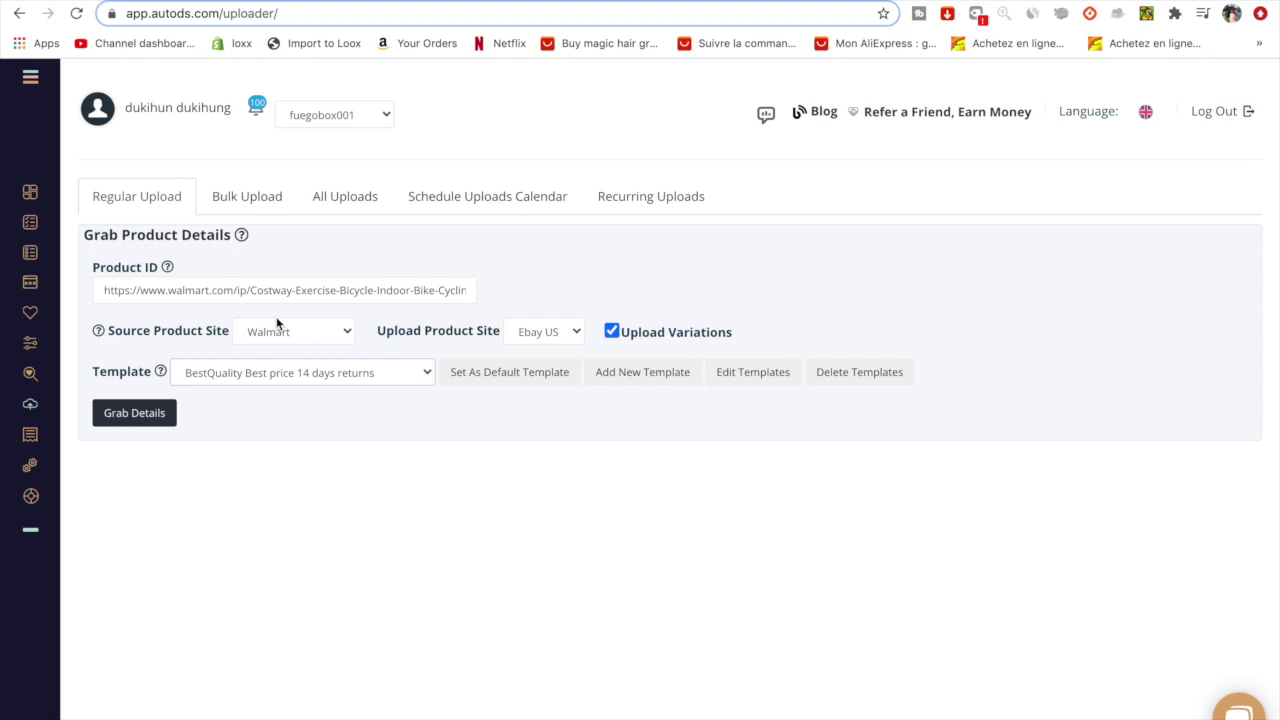
{"action": "left_click", "coordinate": [134, 414]}
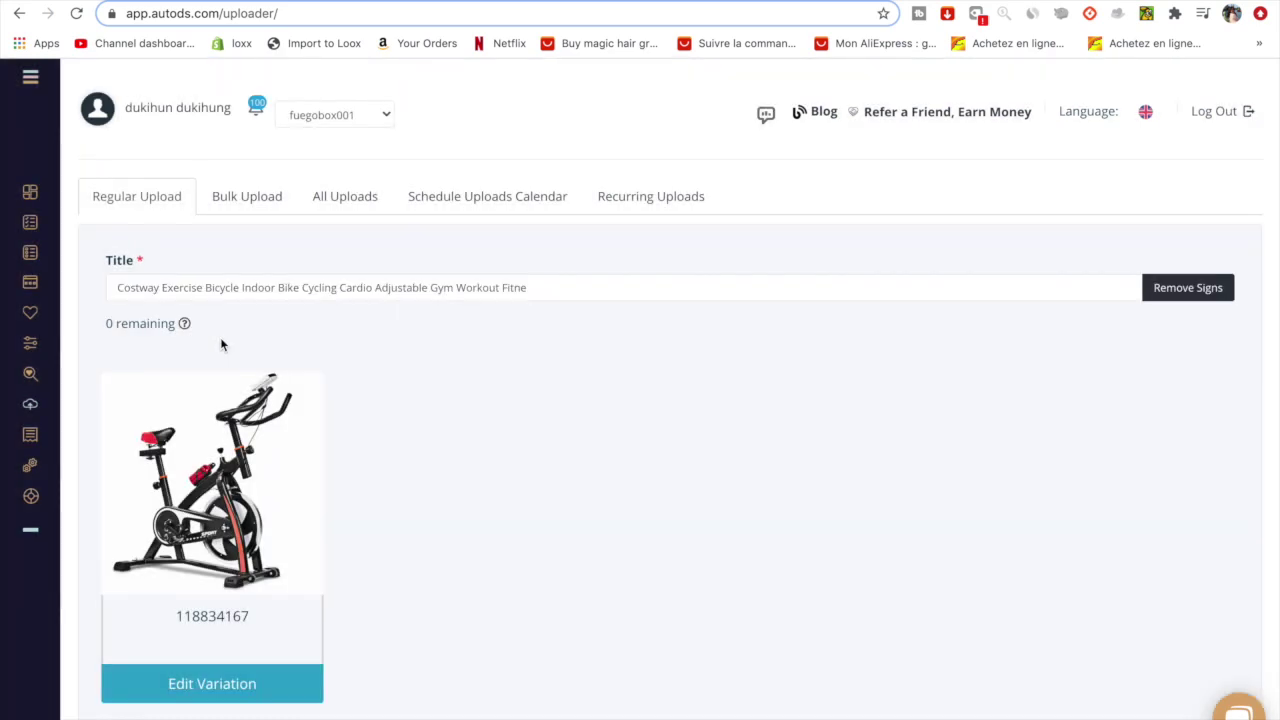
Step: Review the exercise bike's grabbed title, variation, suggested category, item specifics and product photos in the upload form
{"action": "scroll", "coordinate": [449, 397], "scroll_direction": "down", "scroll_amount": 3}
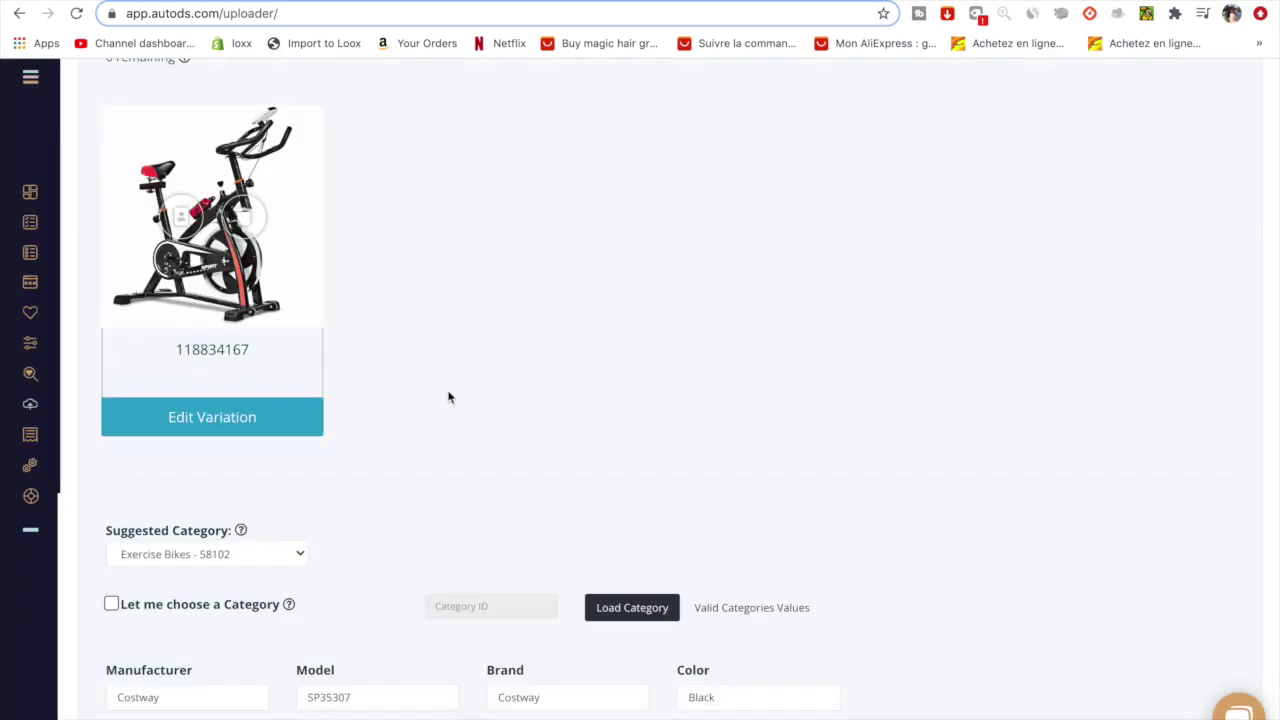
{"action": "scroll", "coordinate": [420, 402], "scroll_direction": "down", "scroll_amount": 4}
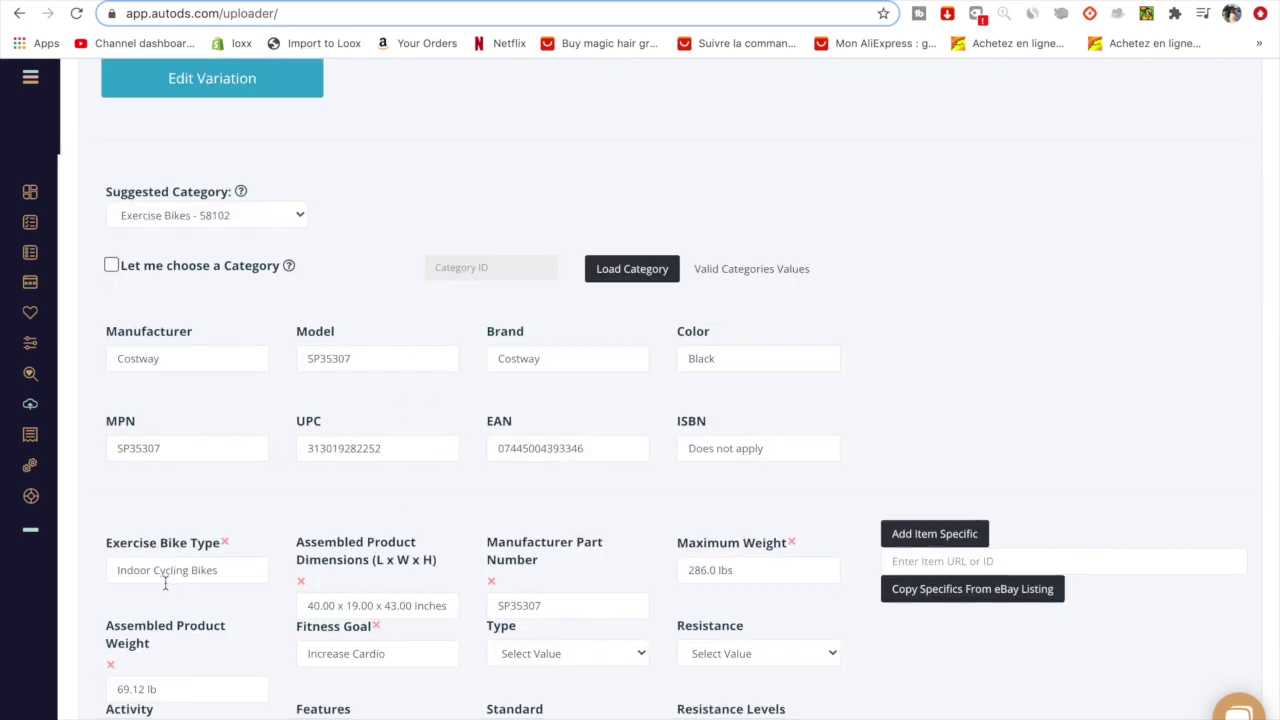
{"action": "scroll", "coordinate": [190, 572], "scroll_direction": "down", "scroll_amount": 4}
{"action": "scroll", "coordinate": [157, 574], "scroll_direction": "down", "scroll_amount": 3}
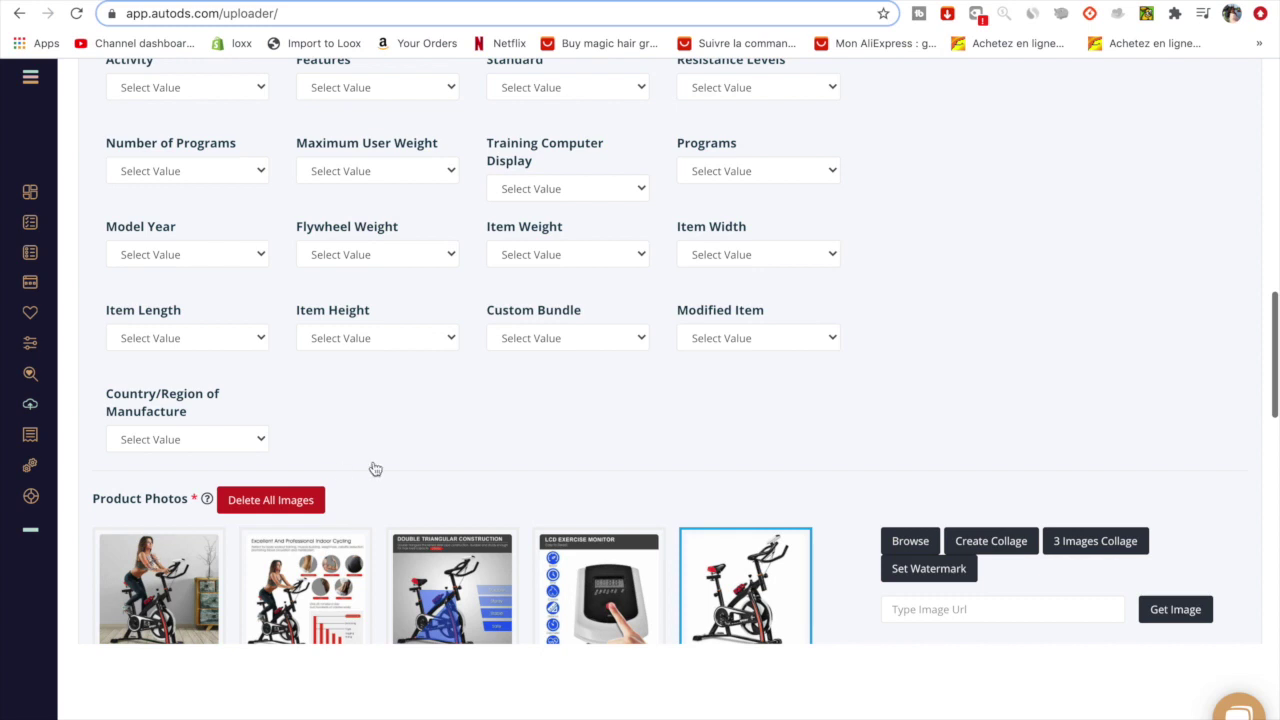
{"action": "scroll", "coordinate": [723, 584], "scroll_direction": "down", "scroll_amount": 4}
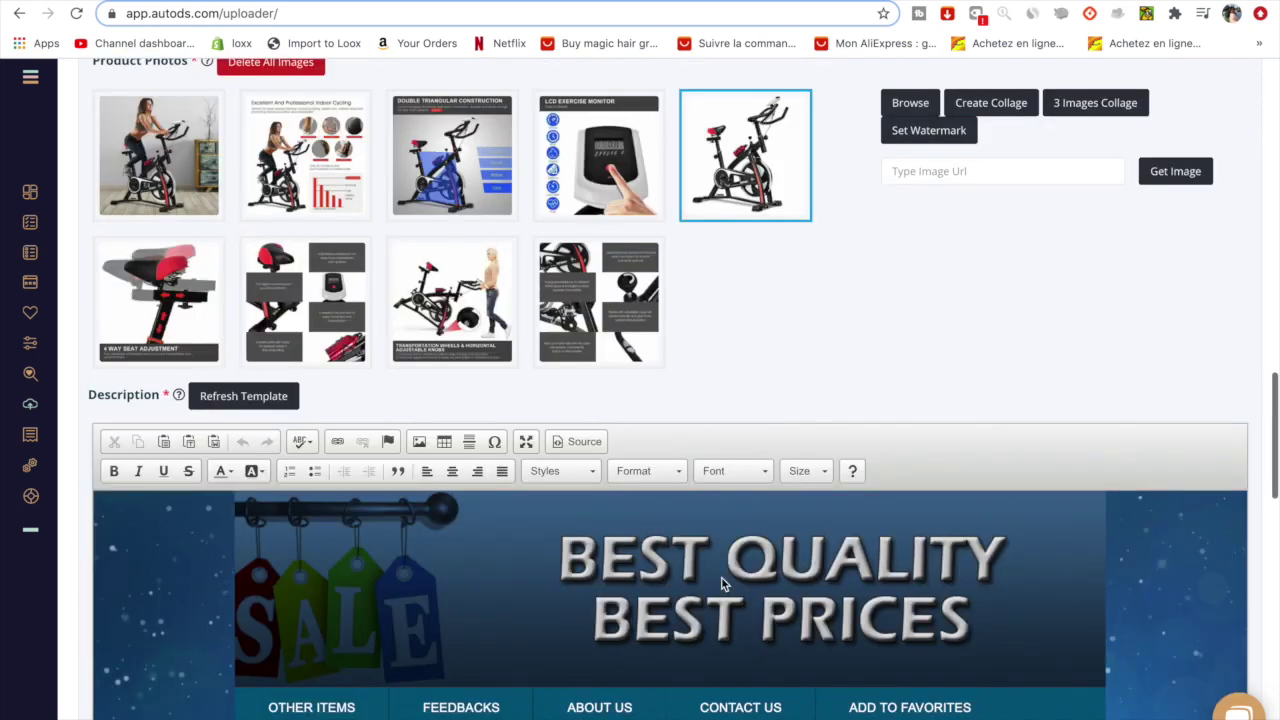
{"action": "scroll", "coordinate": [723, 584], "scroll_direction": "down", "scroll_amount": 3}
{"action": "scroll", "coordinate": [723, 584], "scroll_direction": "up", "scroll_amount": 3}
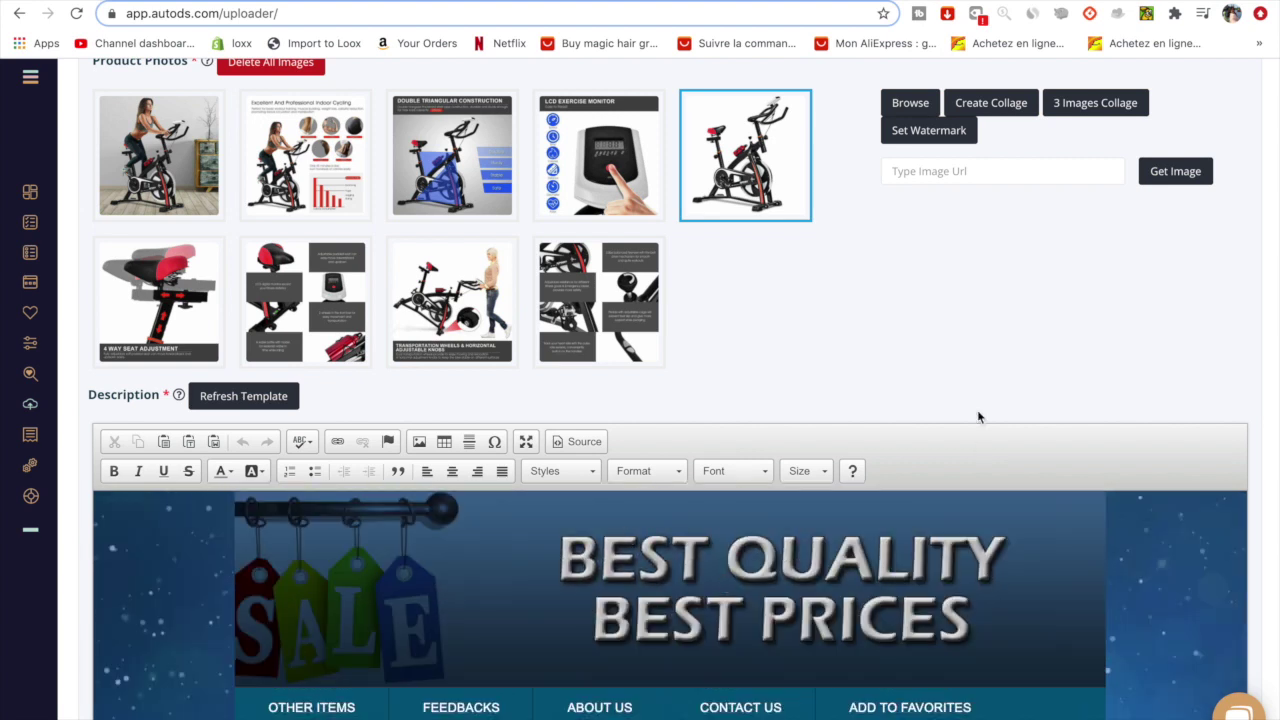
Step: Read through the bike's templated description, including features, specification and dimensions, and continue to the shipping and policy settings
{"action": "scroll", "coordinate": [970, 410], "scroll_direction": "down", "scroll_amount": 2}
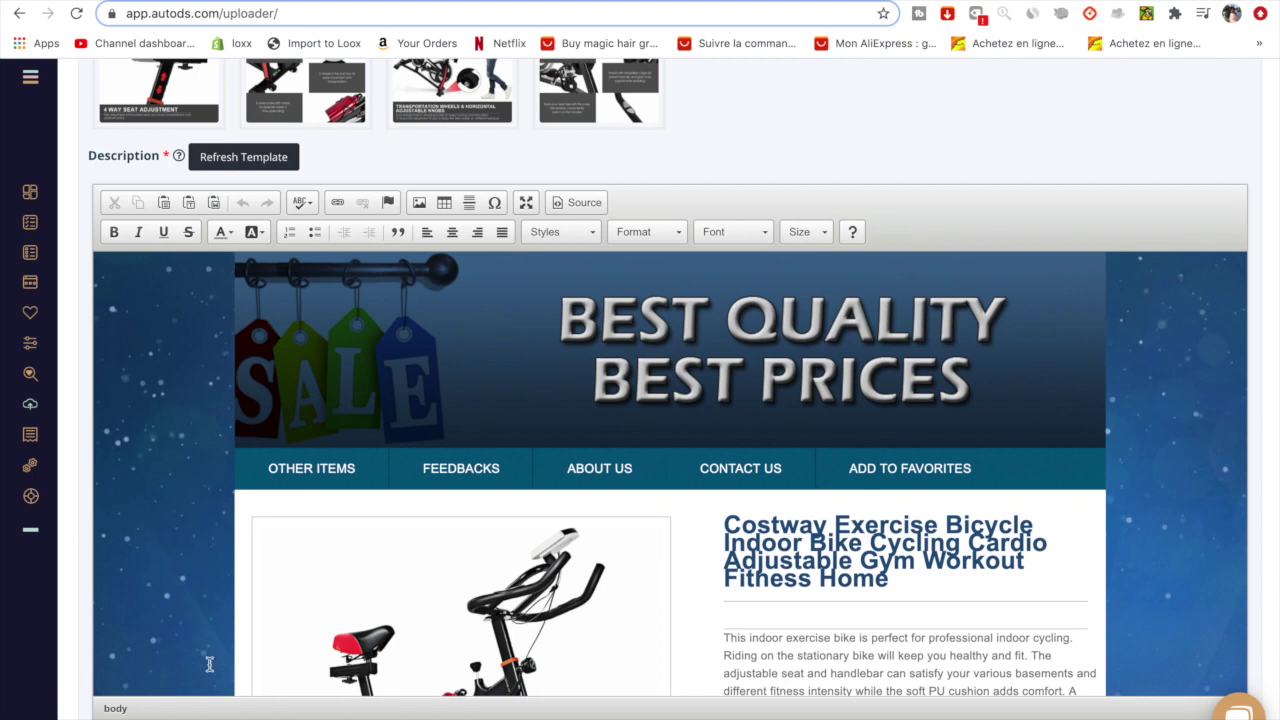
{"action": "scroll", "coordinate": [210, 664], "scroll_direction": "down", "scroll_amount": 5}
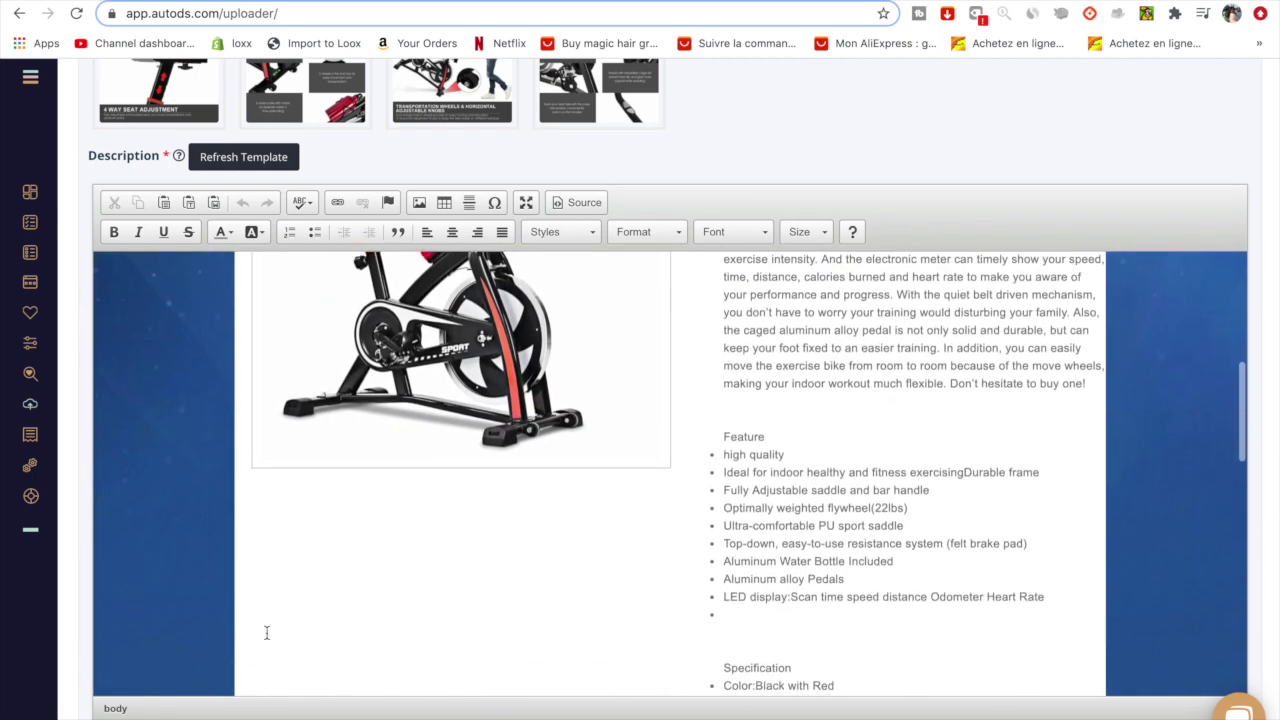
{"action": "scroll", "coordinate": [689, 626], "scroll_direction": "down", "scroll_amount": 4}
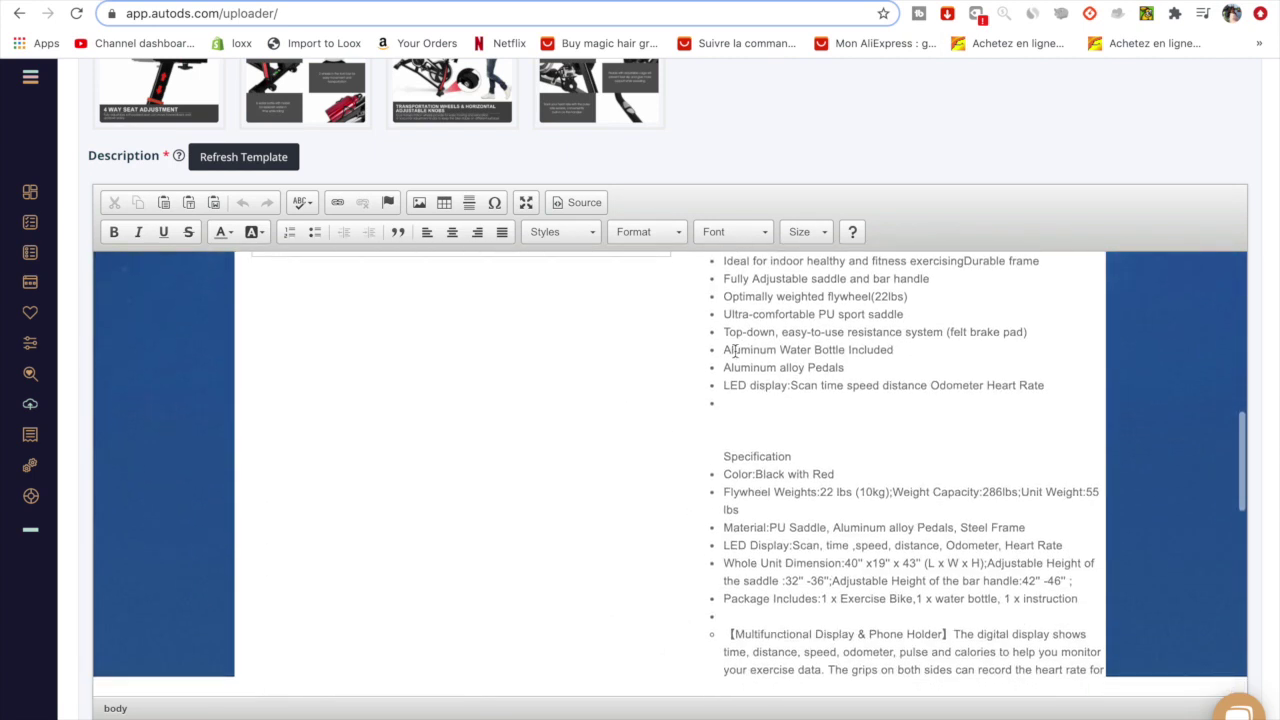
{"action": "scroll", "coordinate": [646, 566], "scroll_direction": "down", "scroll_amount": 5}
{"action": "scroll", "coordinate": [481, 691], "scroll_direction": "down", "scroll_amount": 8}
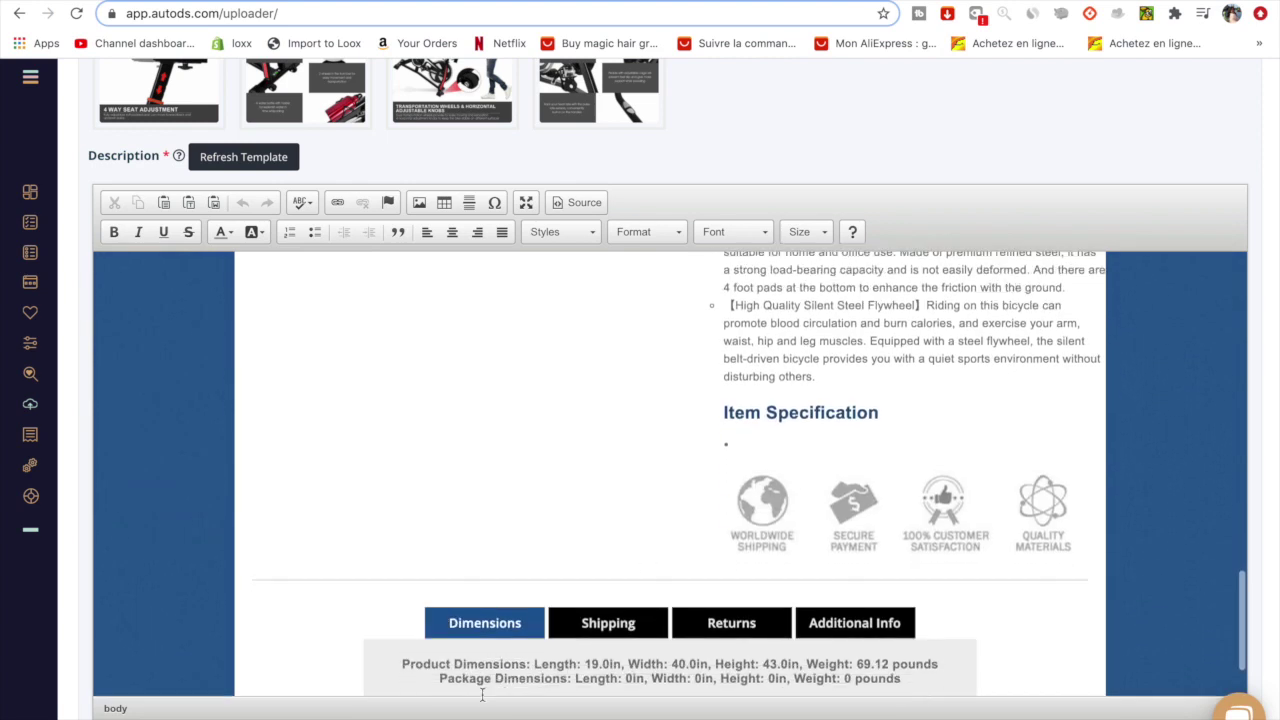
{"action": "scroll", "coordinate": [481, 694], "scroll_direction": "down", "scroll_amount": 5}
{"action": "scroll", "coordinate": [408, 651], "scroll_direction": "down", "scroll_amount": 10}
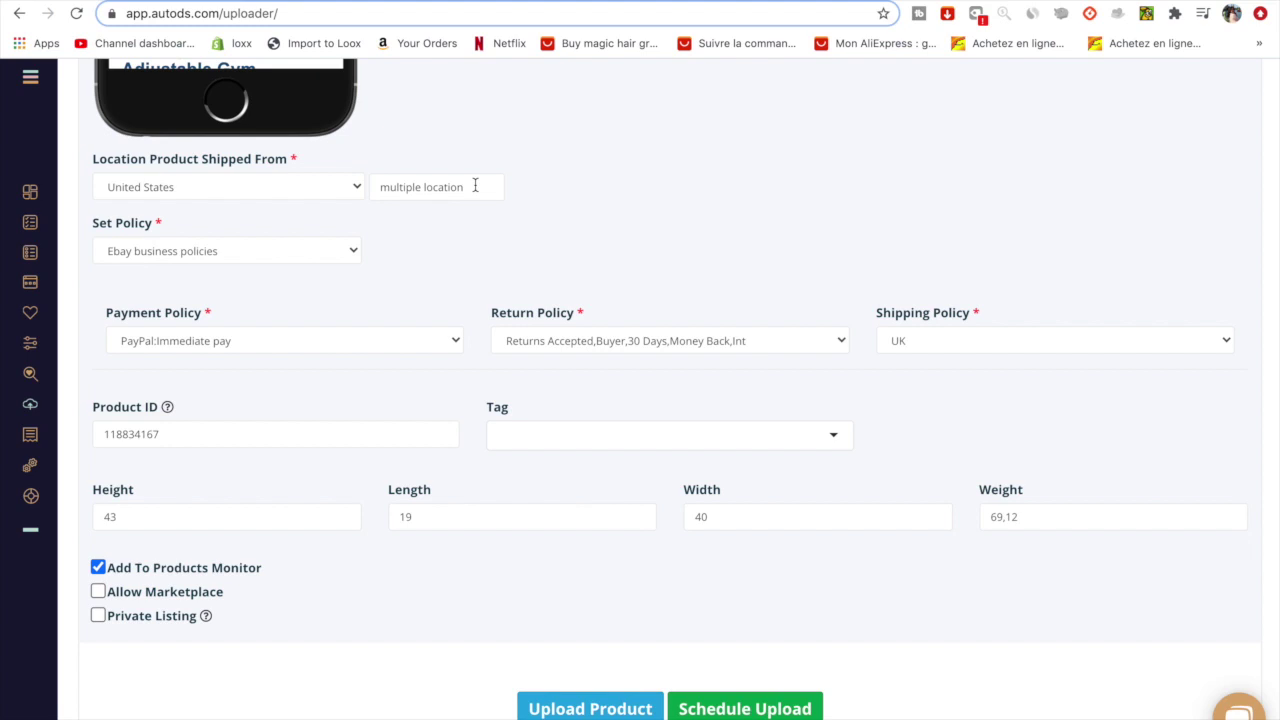
Step: Look through the country options for the location the product ships from, keeping United States selected
{"action": "left_click", "coordinate": [352, 194]}
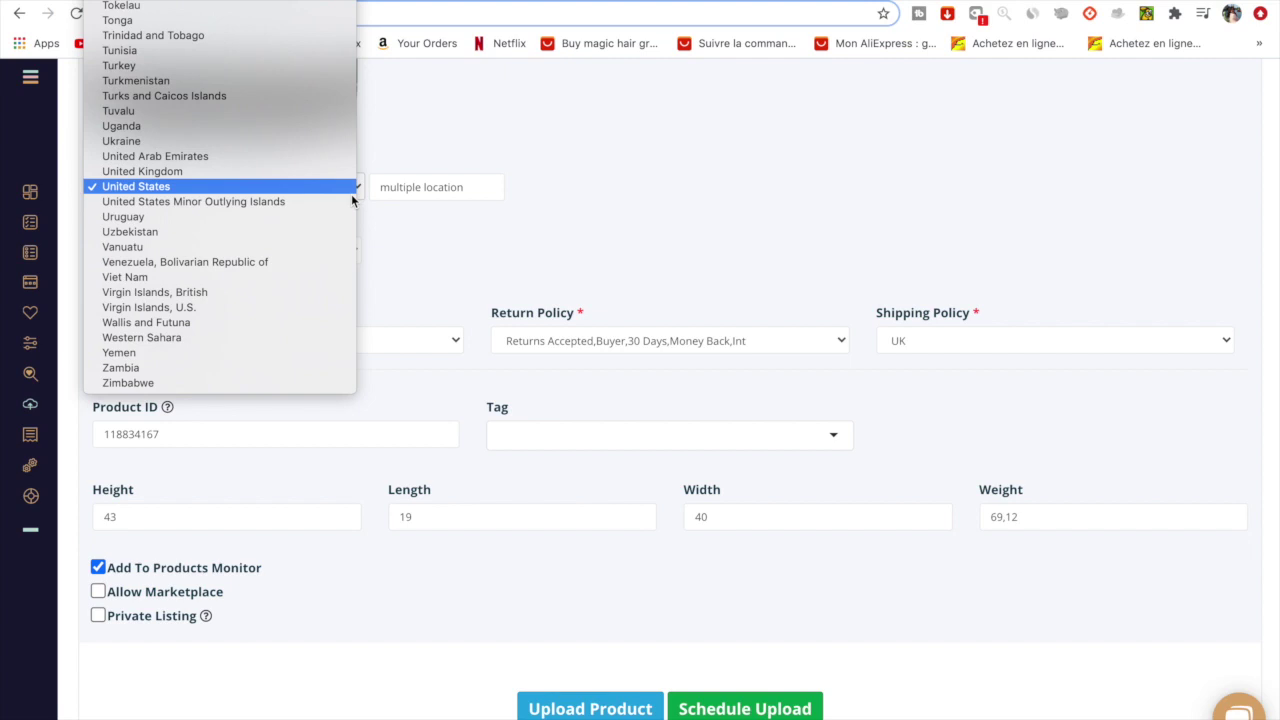
{"action": "scroll", "coordinate": [306, 171], "scroll_direction": "up", "scroll_amount": 5}
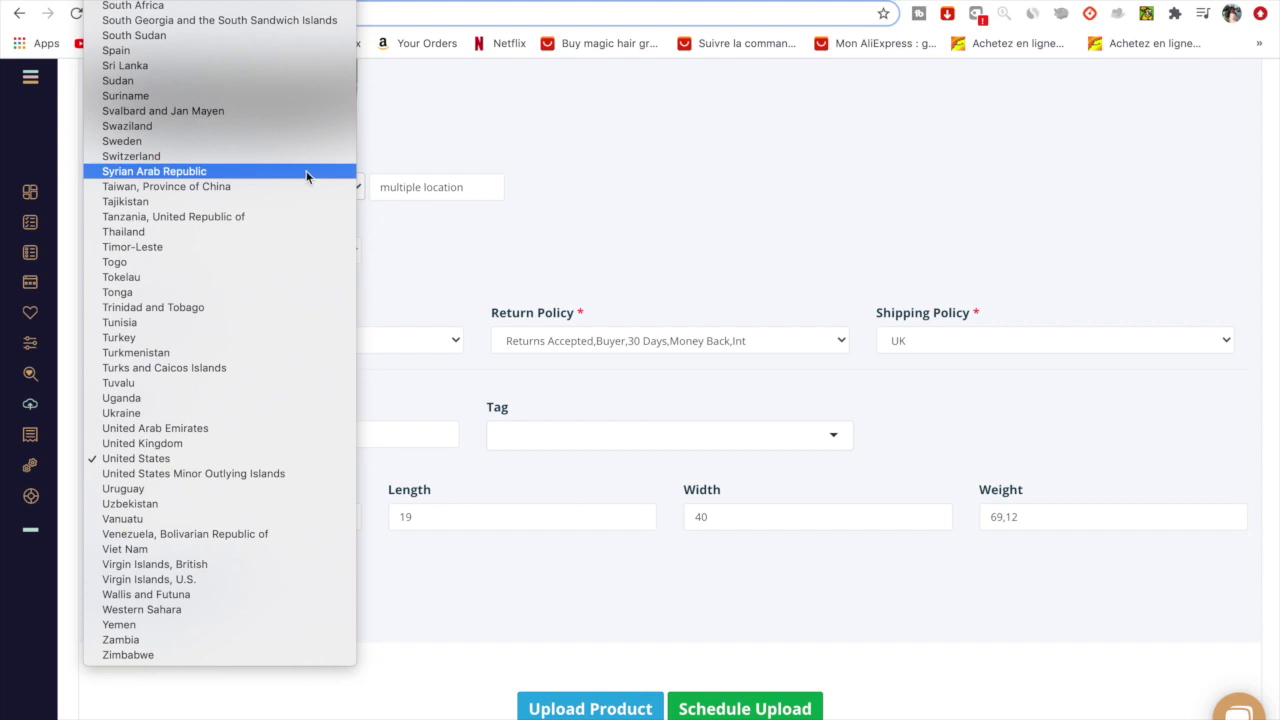
{"action": "left_click", "coordinate": [405, 150]}
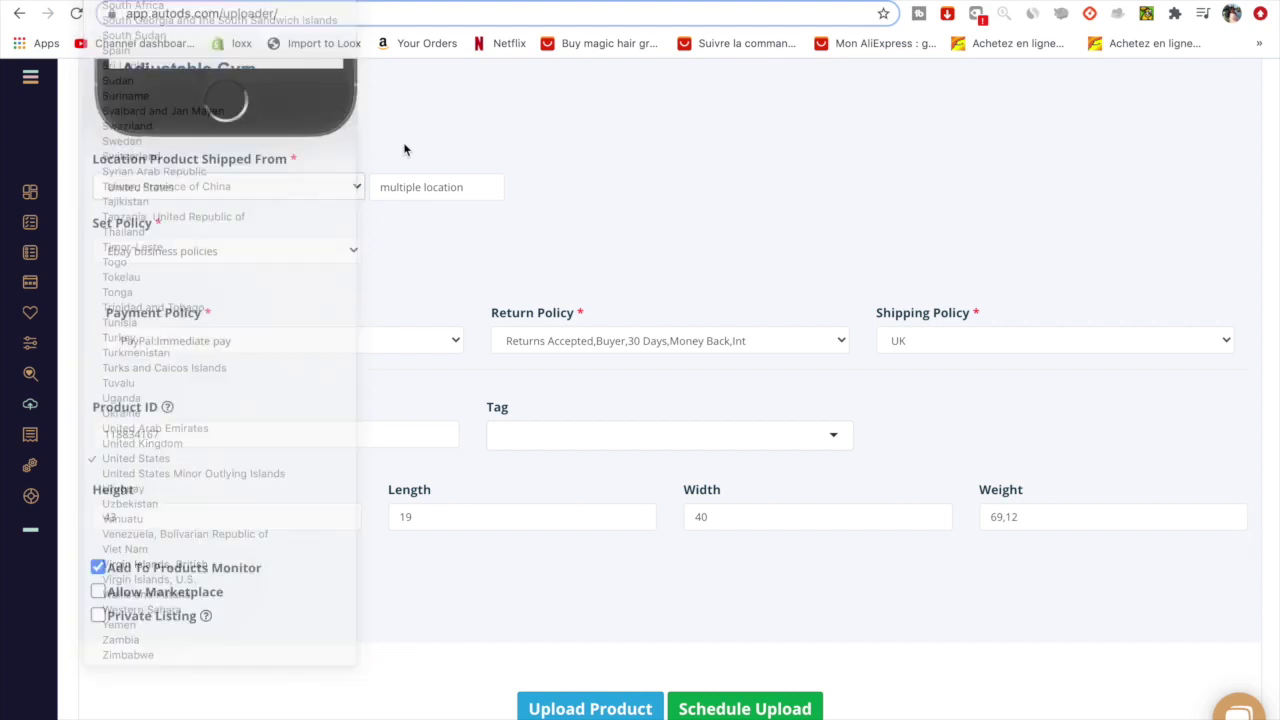
{"action": "left_click", "coordinate": [347, 189]}
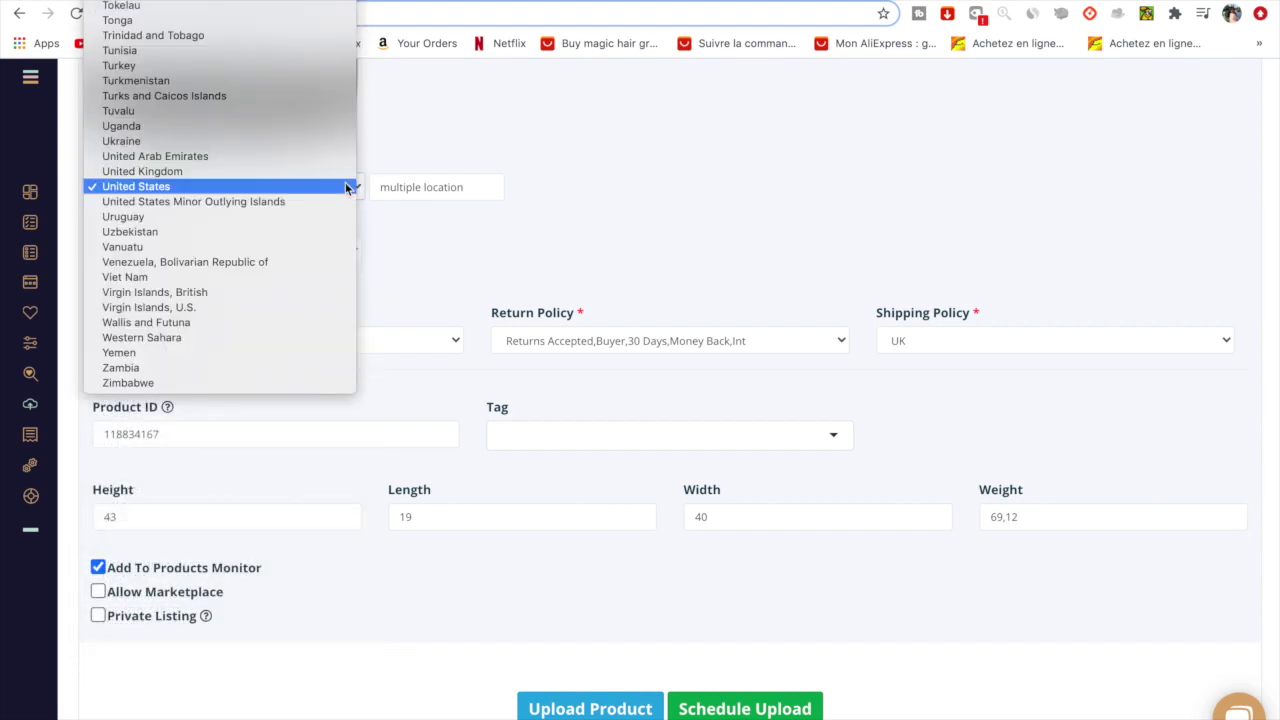
{"action": "scroll", "coordinate": [346, 185], "scroll_direction": "up", "scroll_amount": 5}
{"action": "left_click", "coordinate": [418, 117]}
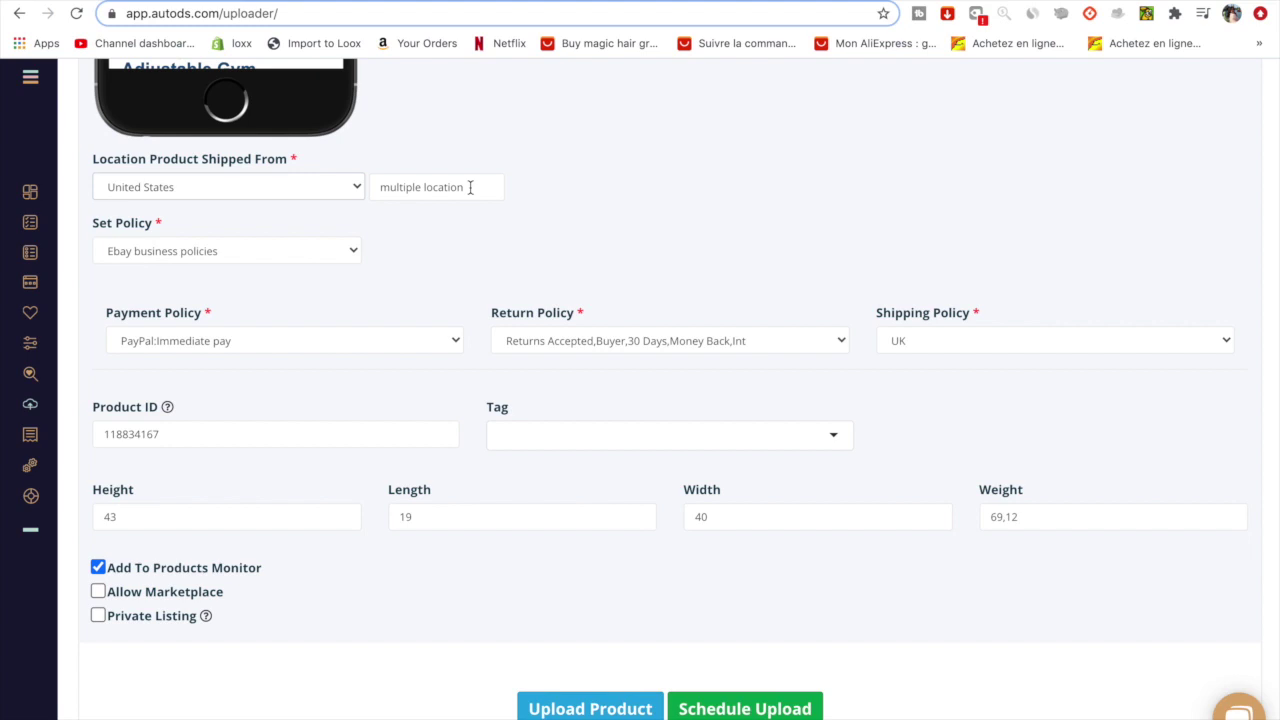
Step: Keep Ebay business policies as the policy type and retain the 30-day money-back return policy after checking the alternatives
{"action": "left_click", "coordinate": [351, 251]}
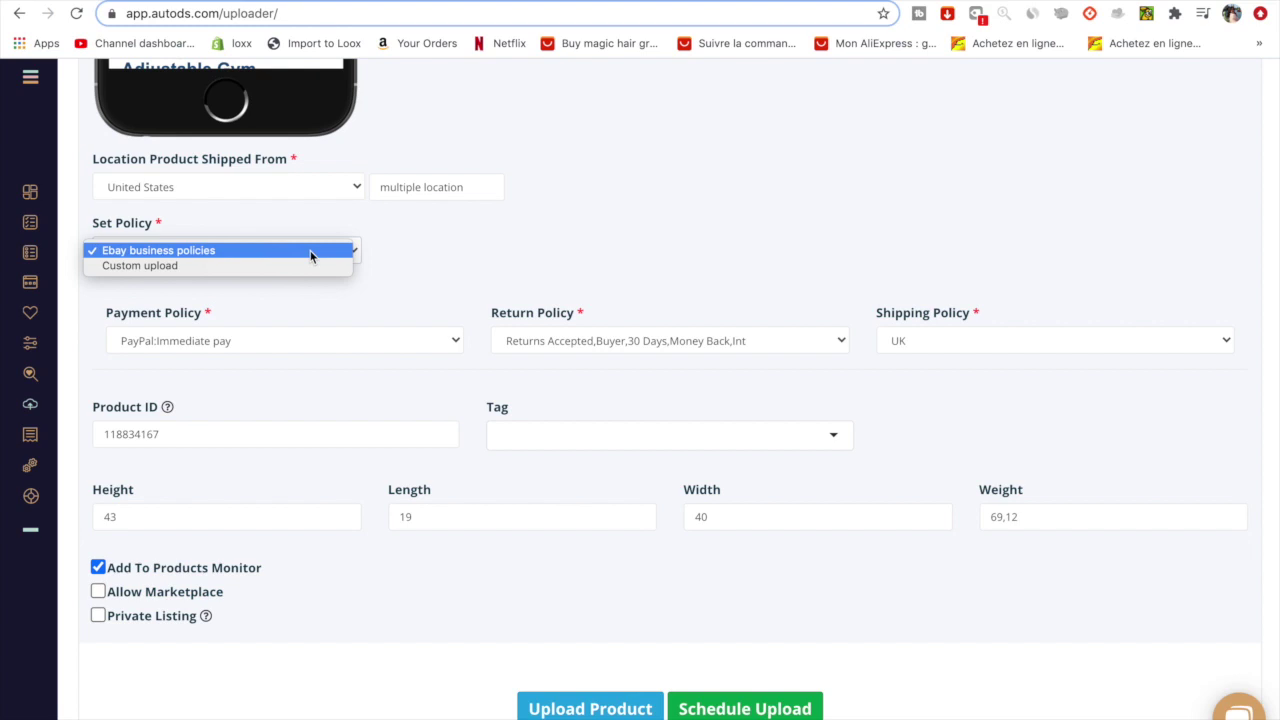
{"action": "left_click", "coordinate": [310, 250]}
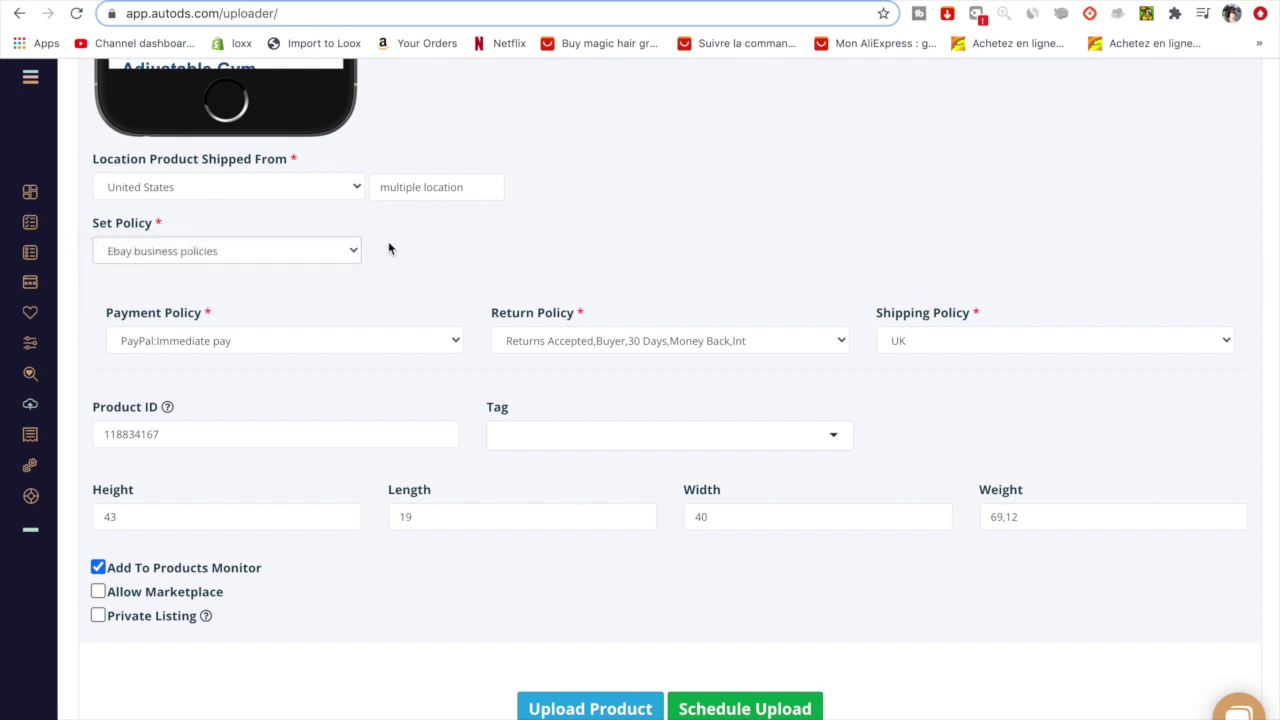
{"action": "left_click", "coordinate": [567, 340]}
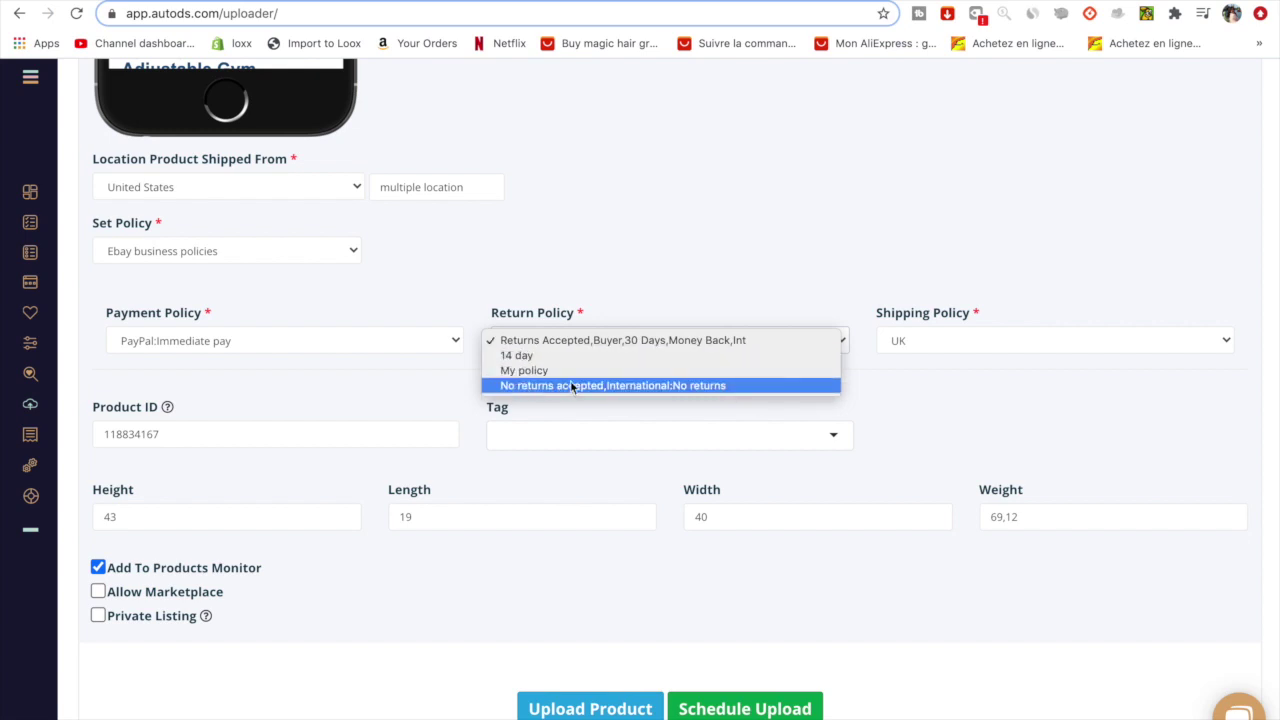
{"action": "left_click", "coordinate": [980, 343]}
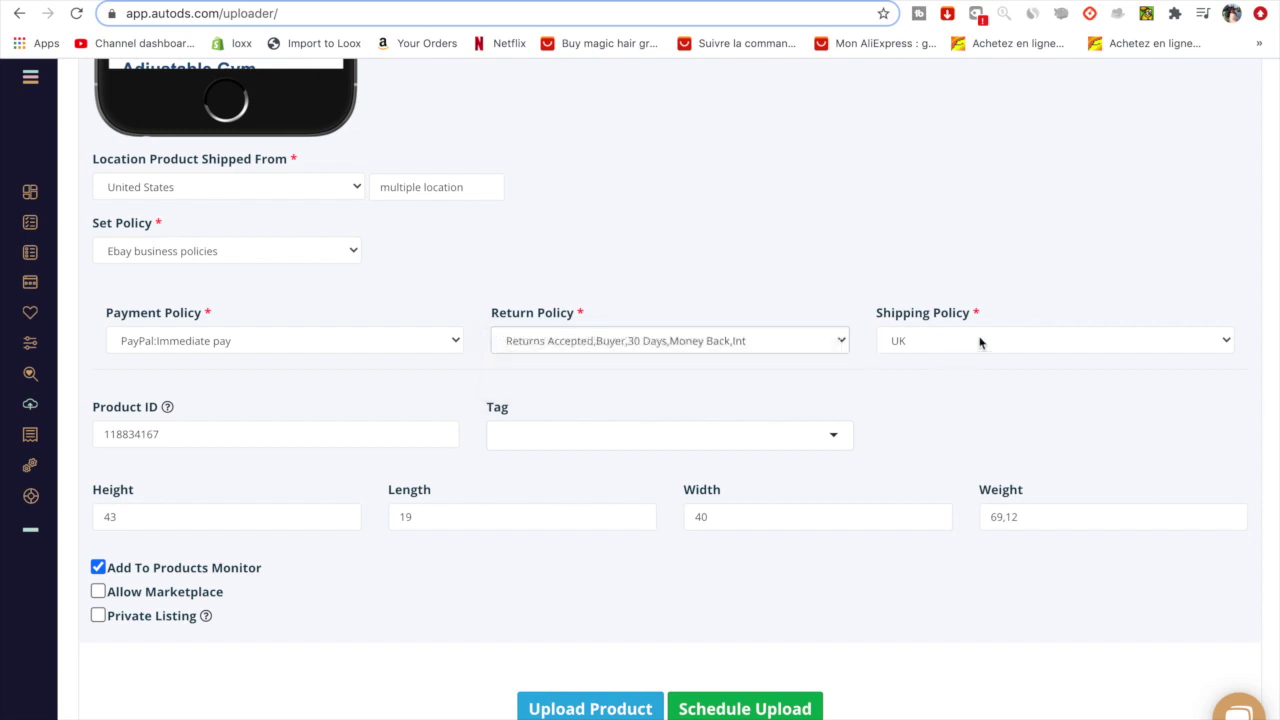
Step: Set the shipping policy to USO 0 and upload the exercise bike to the eBay store immediately
{"action": "left_click", "coordinate": [980, 341]}
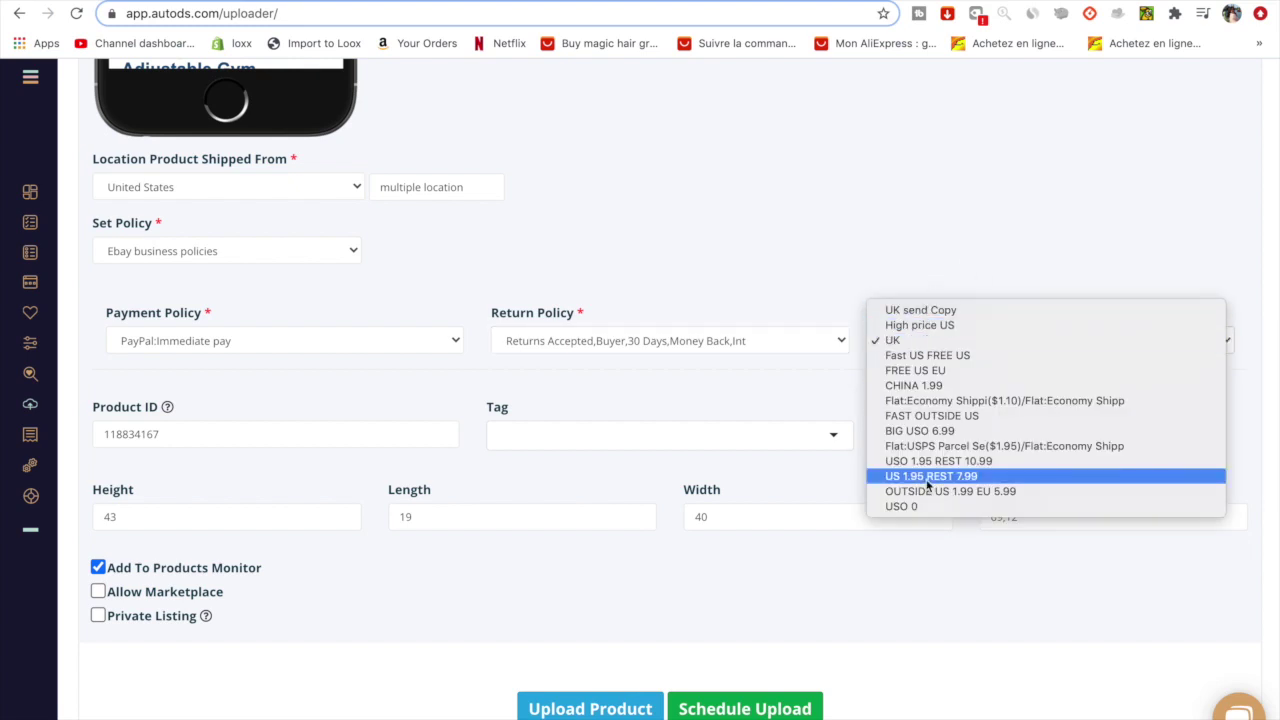
{"action": "left_click", "coordinate": [899, 508]}
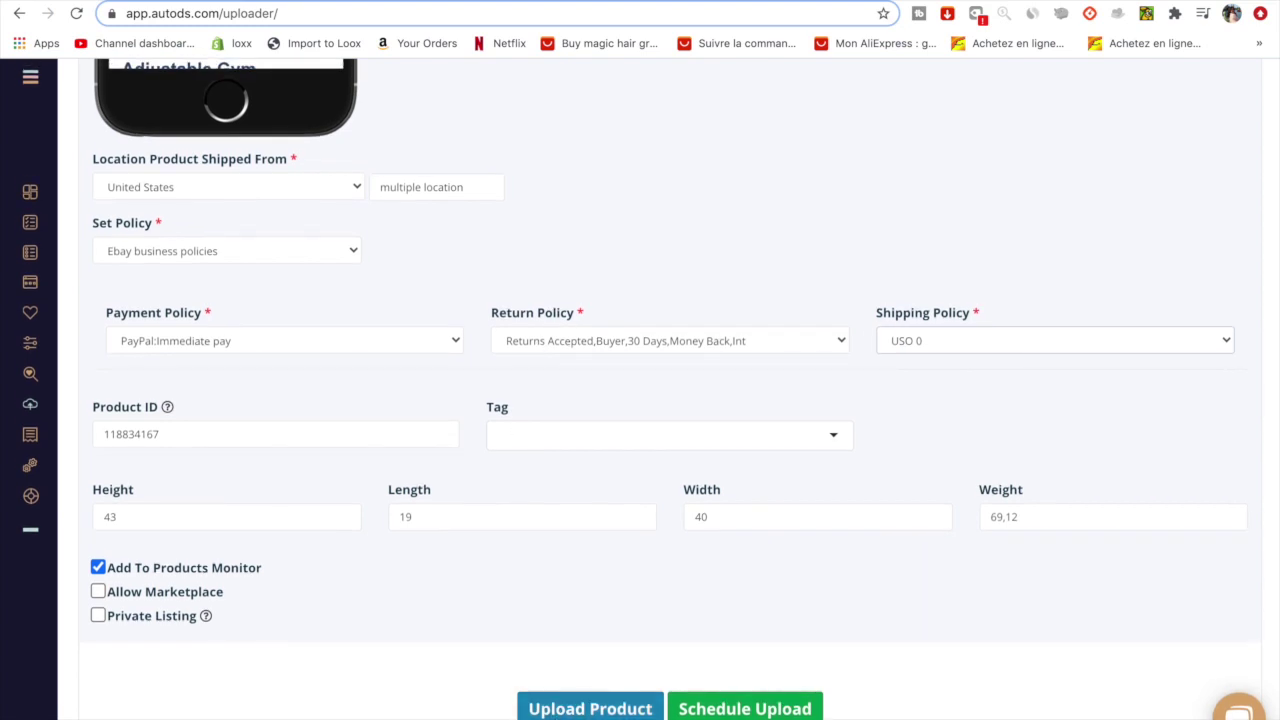
{"action": "left_click", "coordinate": [577, 708]}
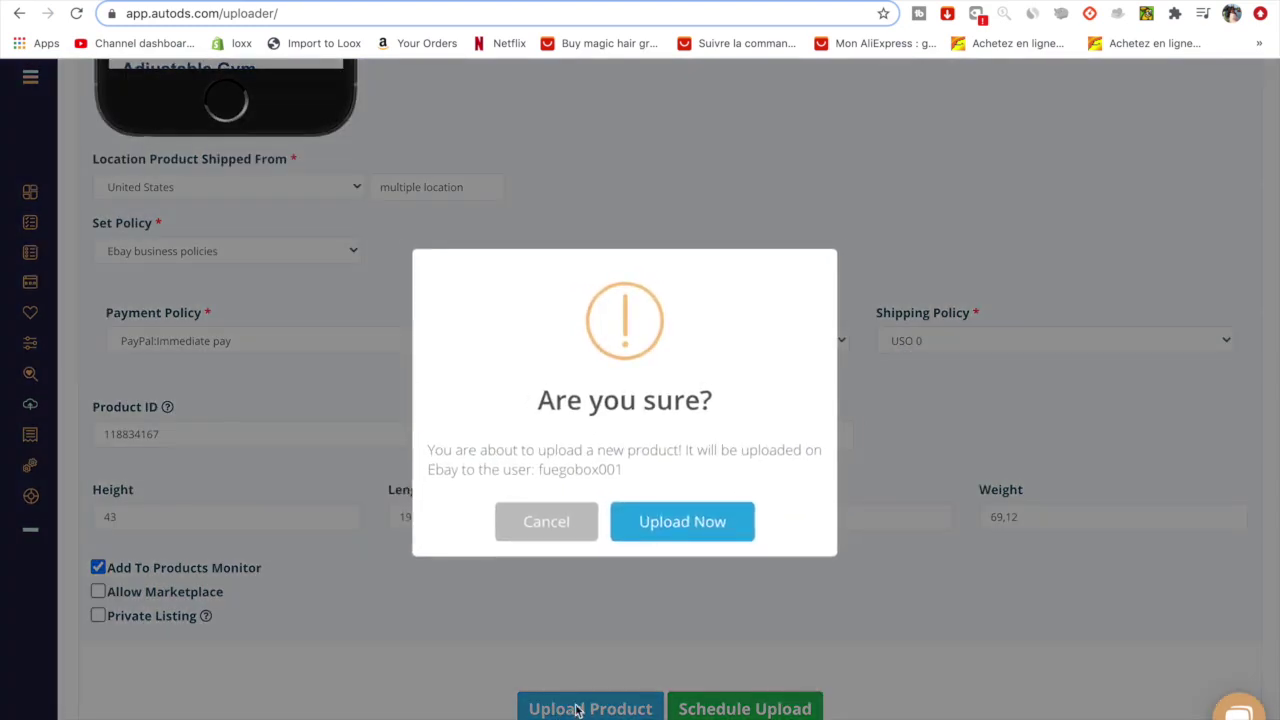
{"action": "left_click", "coordinate": [666, 529]}
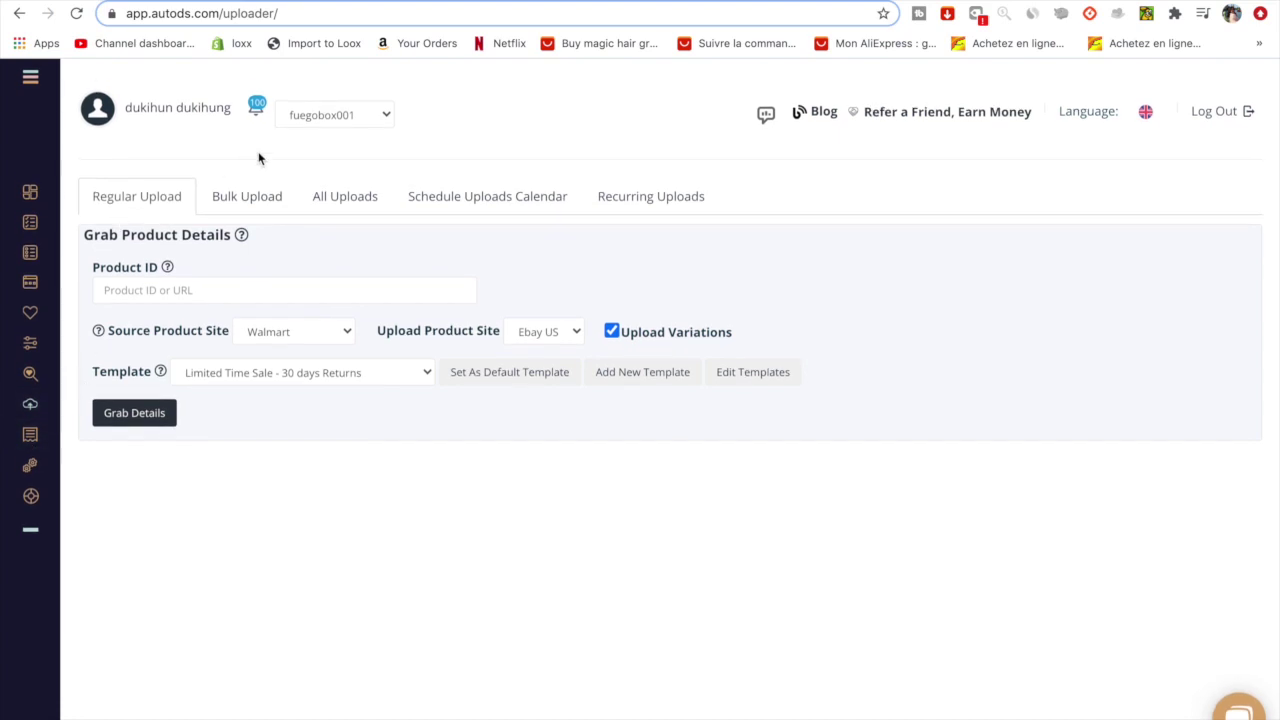
Step: Show the store's active listings, inspect the Costway exercise bike's row and open its eBay listing
{"action": "left_click", "coordinate": [31, 223]}
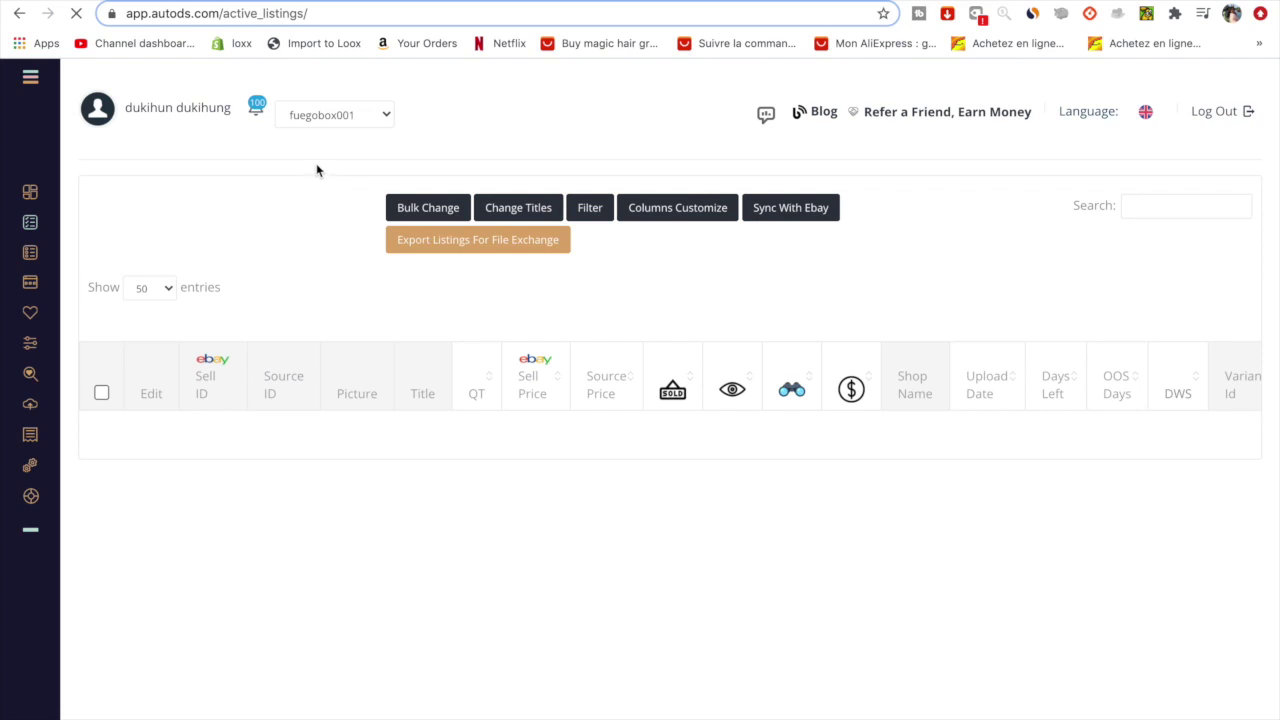
{"action": "scroll", "coordinate": [280, 300], "scroll_direction": "down", "scroll_amount": 2}
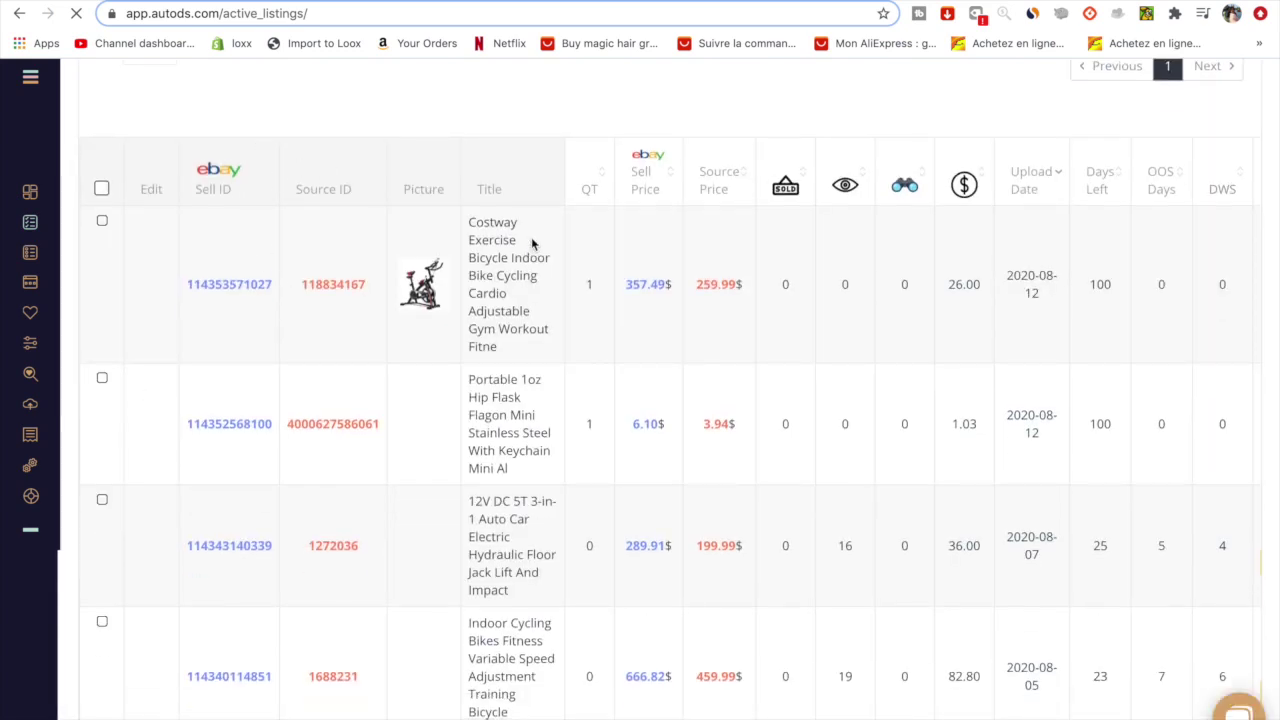
{"action": "scroll", "coordinate": [856, 275], "scroll_direction": "right", "scroll_amount": 2}
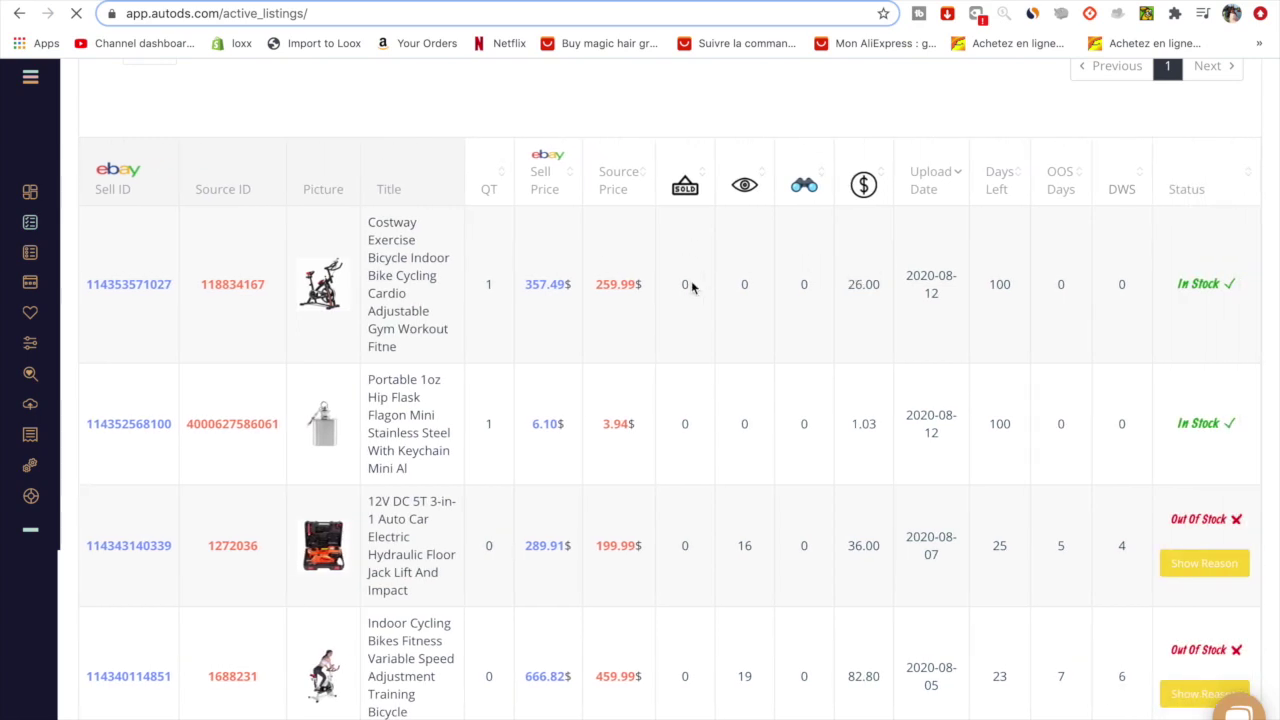
{"action": "scroll", "coordinate": [691, 284], "scroll_direction": "left", "scroll_amount": 1}
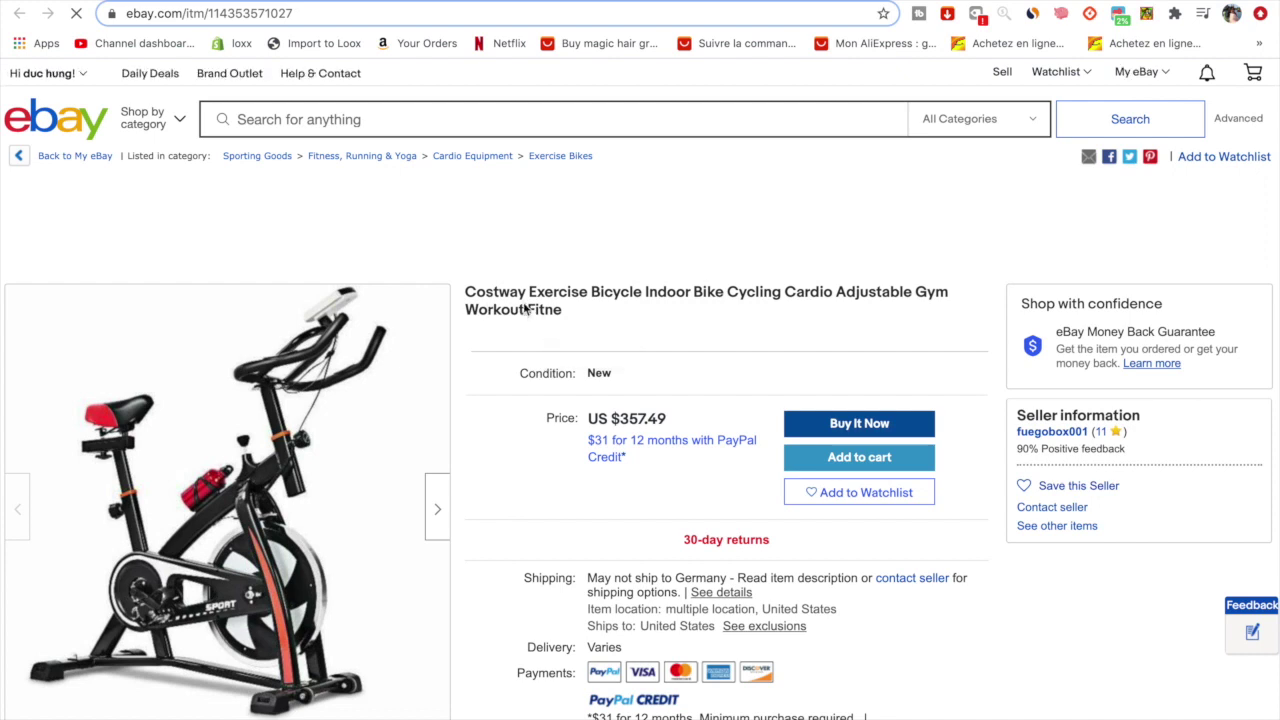
Step: Review the bike's live eBay listing, covering its price, photos, shipping, returns and full description
{"action": "scroll", "coordinate": [429, 543], "scroll_direction": "down", "scroll_amount": 1}
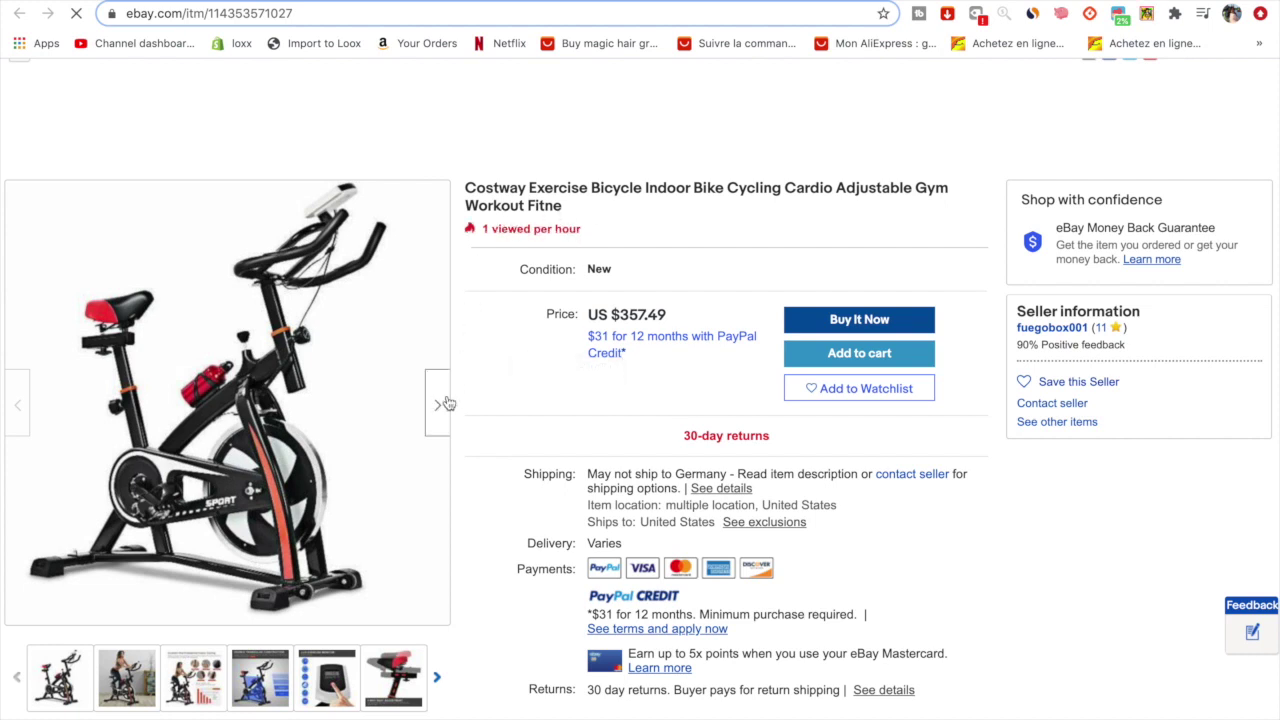
{"action": "scroll", "coordinate": [449, 526], "scroll_direction": "down", "scroll_amount": 10}
{"action": "scroll", "coordinate": [234, 561], "scroll_direction": "down", "scroll_amount": 12}
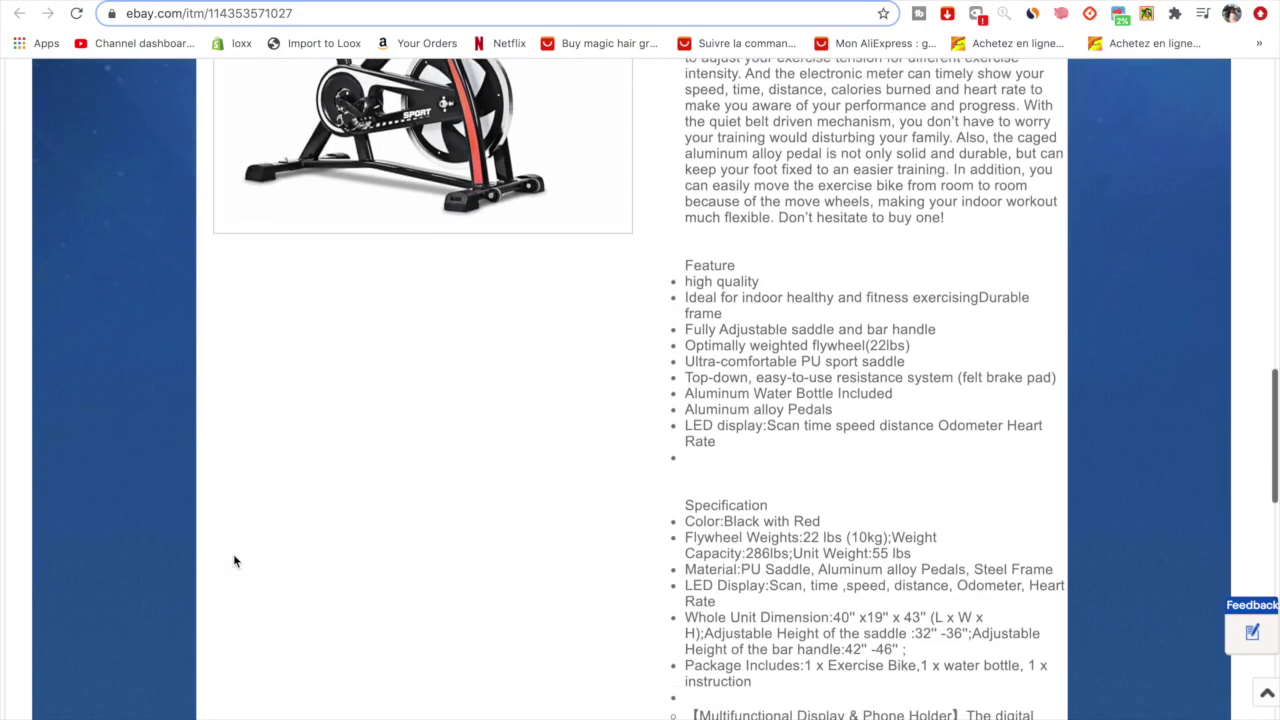
{"action": "scroll", "coordinate": [234, 561], "scroll_direction": "down", "scroll_amount": 5}
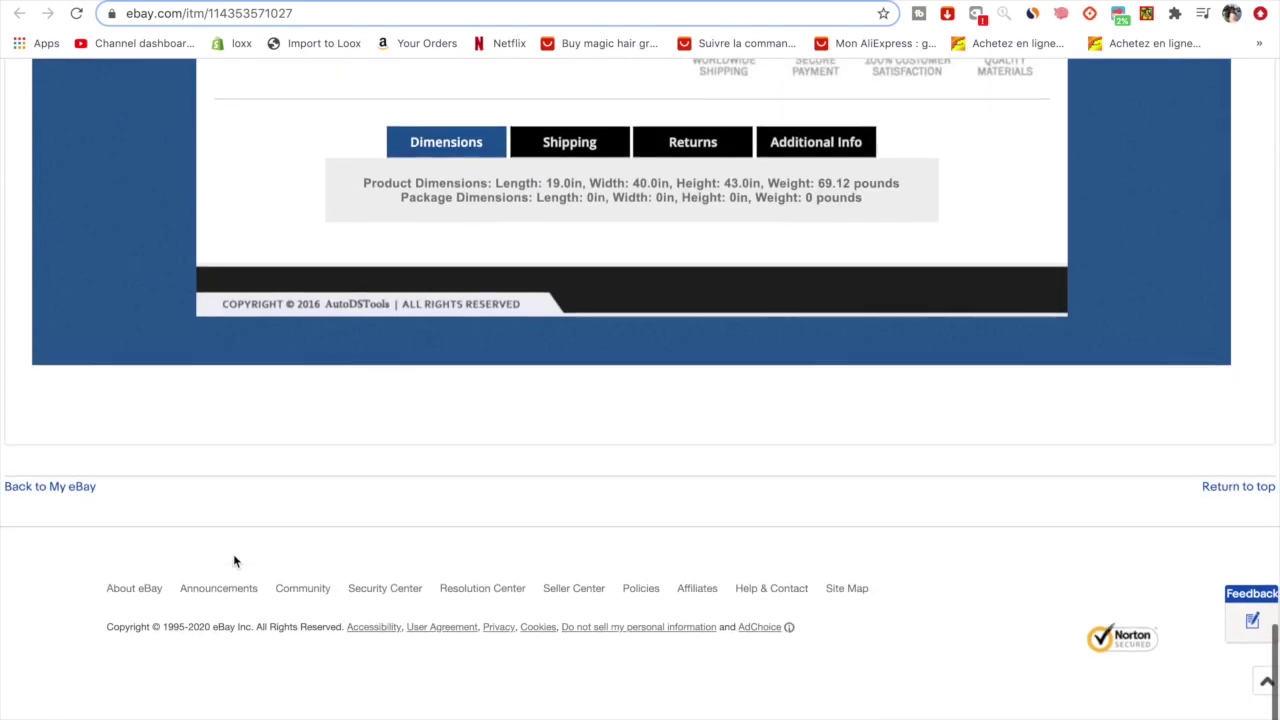